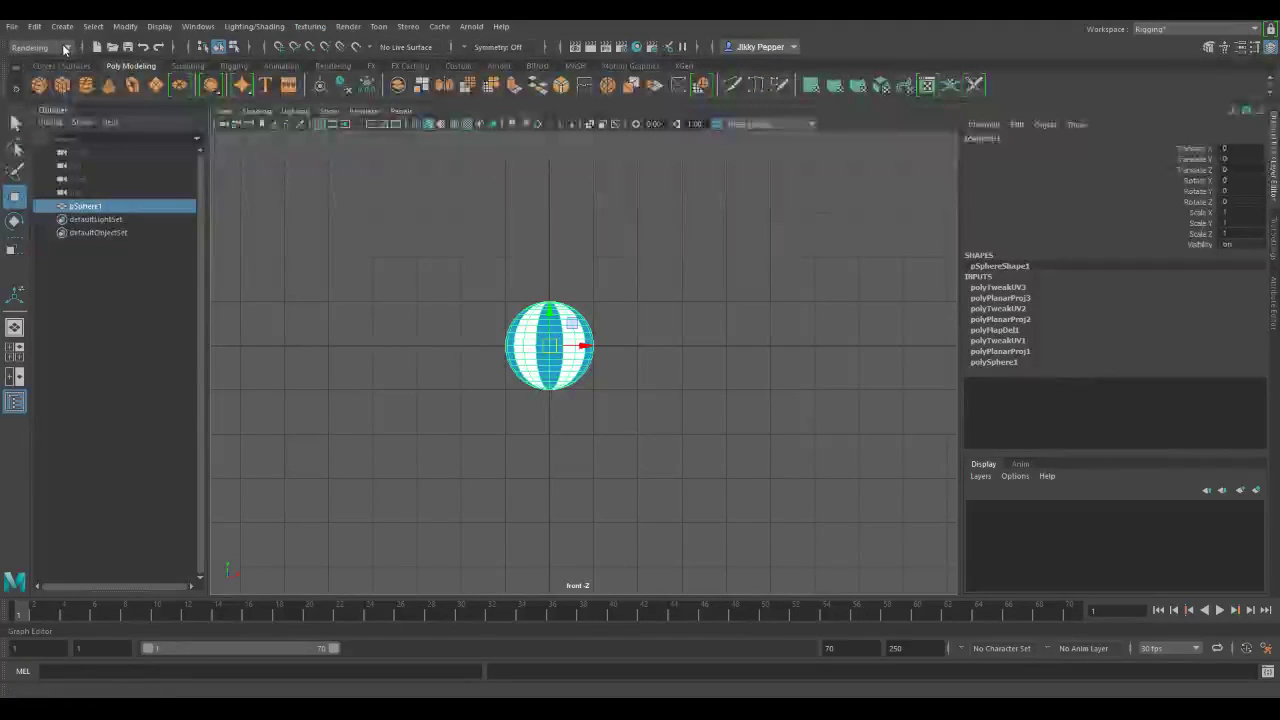
Step: Switch to the Modeling menu set and key the sphere's Translate Y at 20 on frame 1
key(F2)
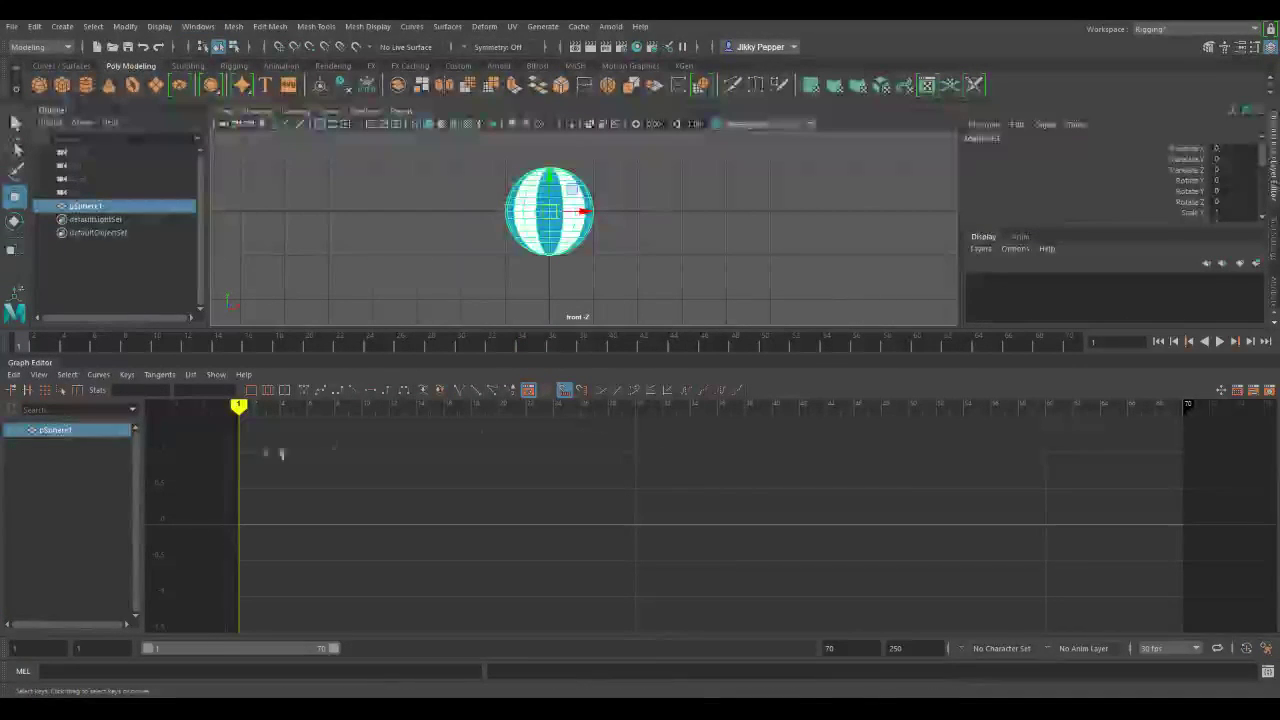
click(1200, 160)
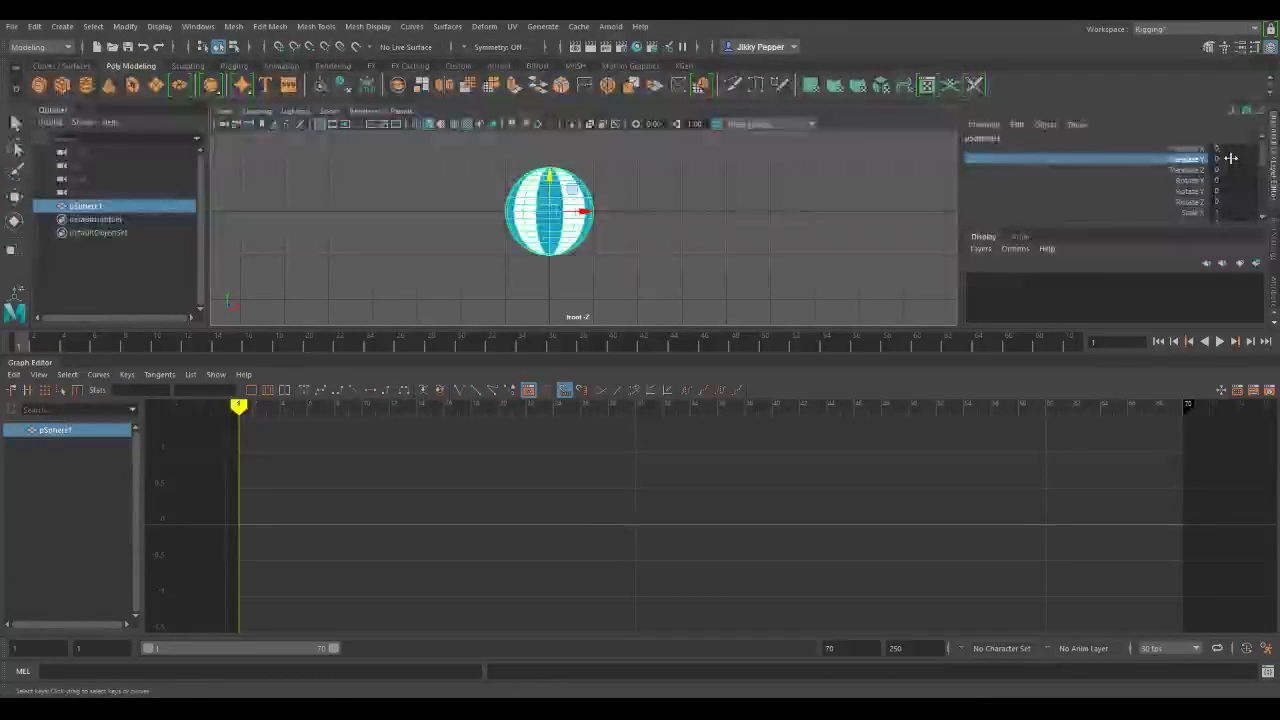
click(1230, 158)
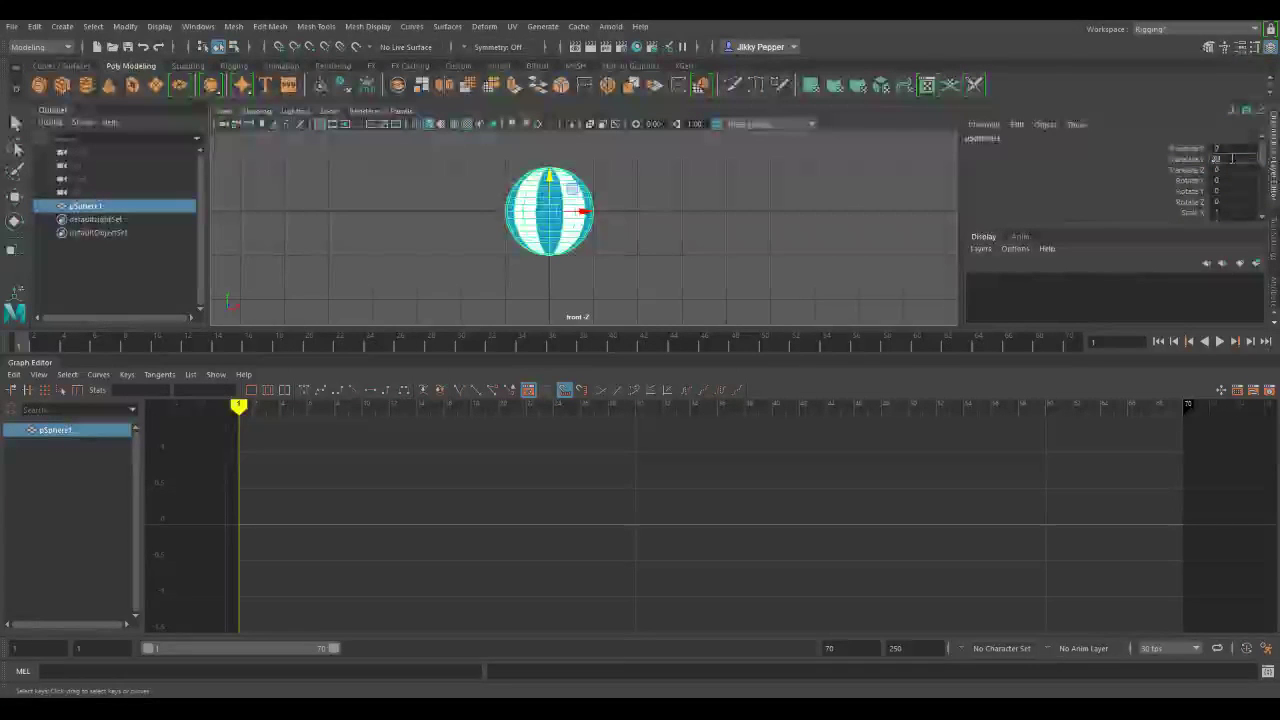
text(20)
key(Return)
key(s)
Step: Reselect the raised sphere in the front view and key its Translate Y at 16 on frame 10
scroll(457, 243, down, 6)
scroll(517, 230, down, 5)
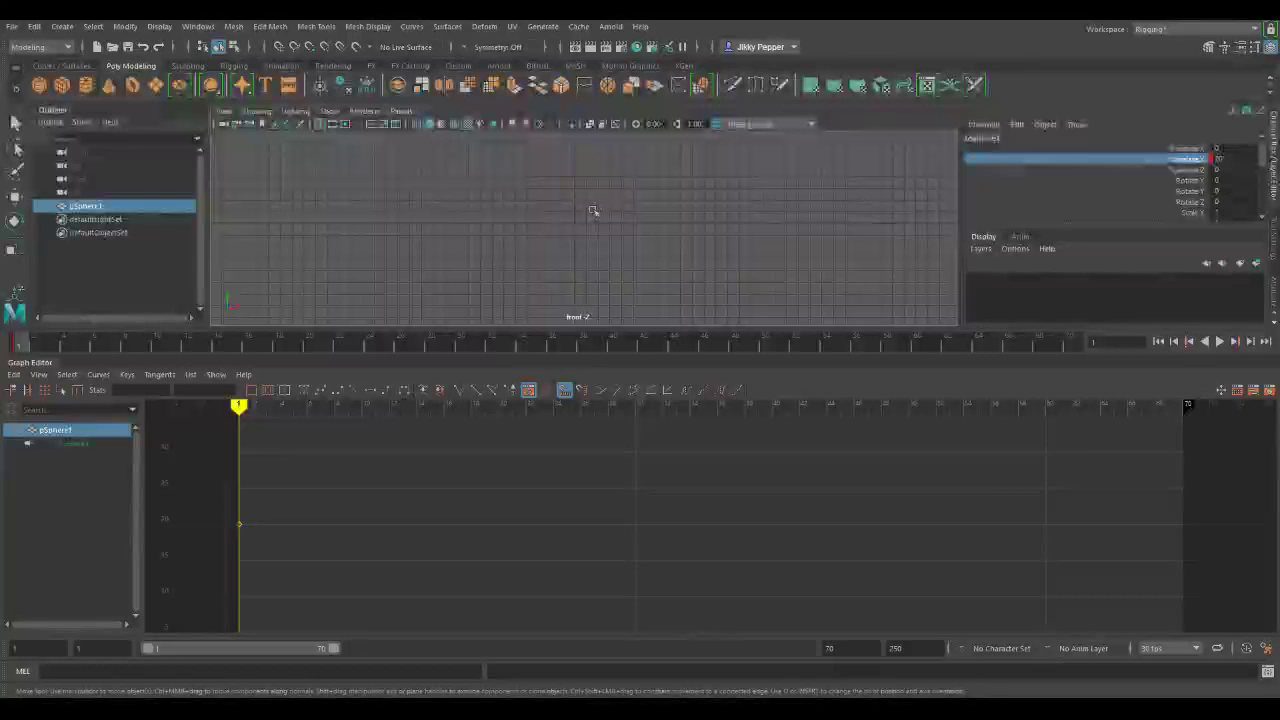
alt+middle_drag(571, 186, 397, 191)
click(423, 189)
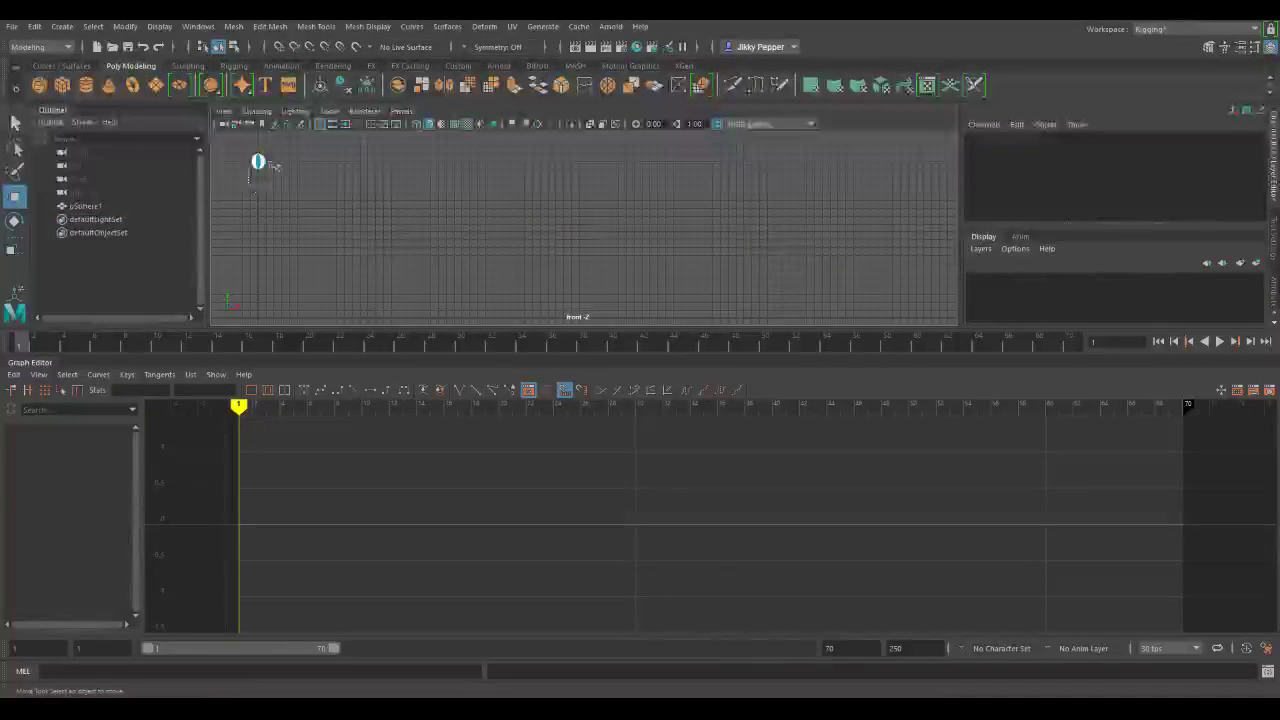
click(258, 162)
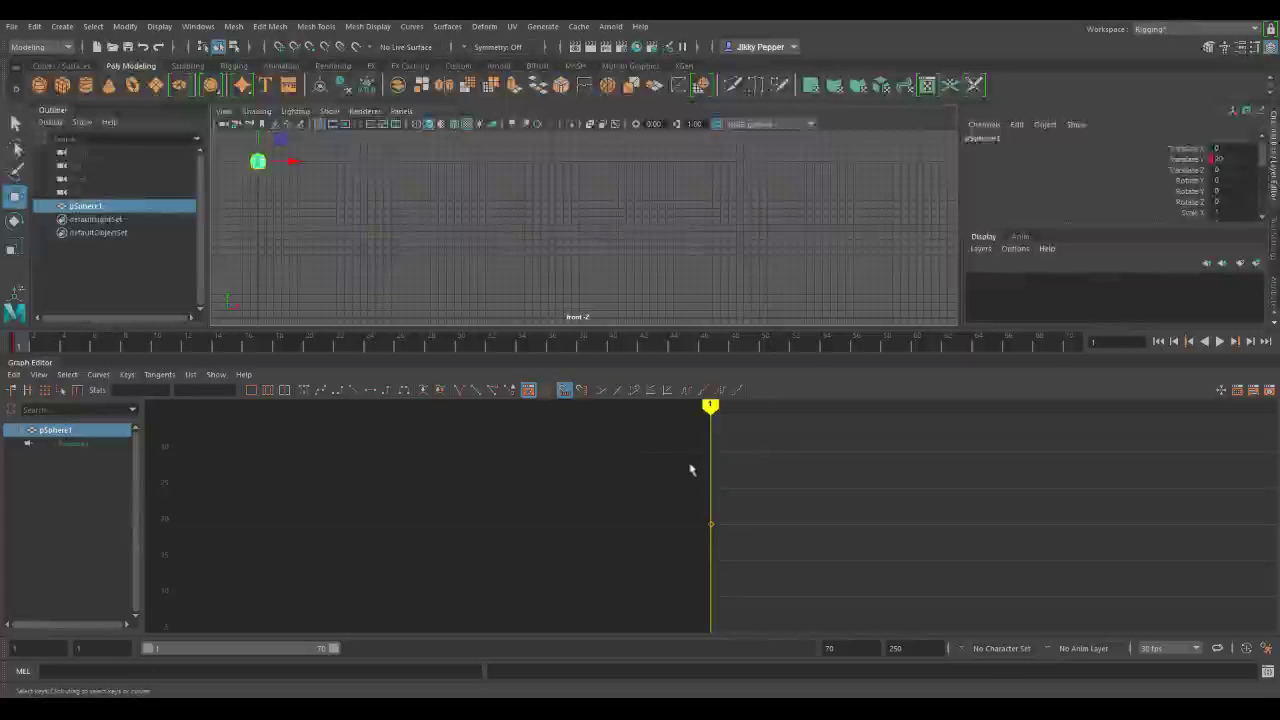
click(157, 346)
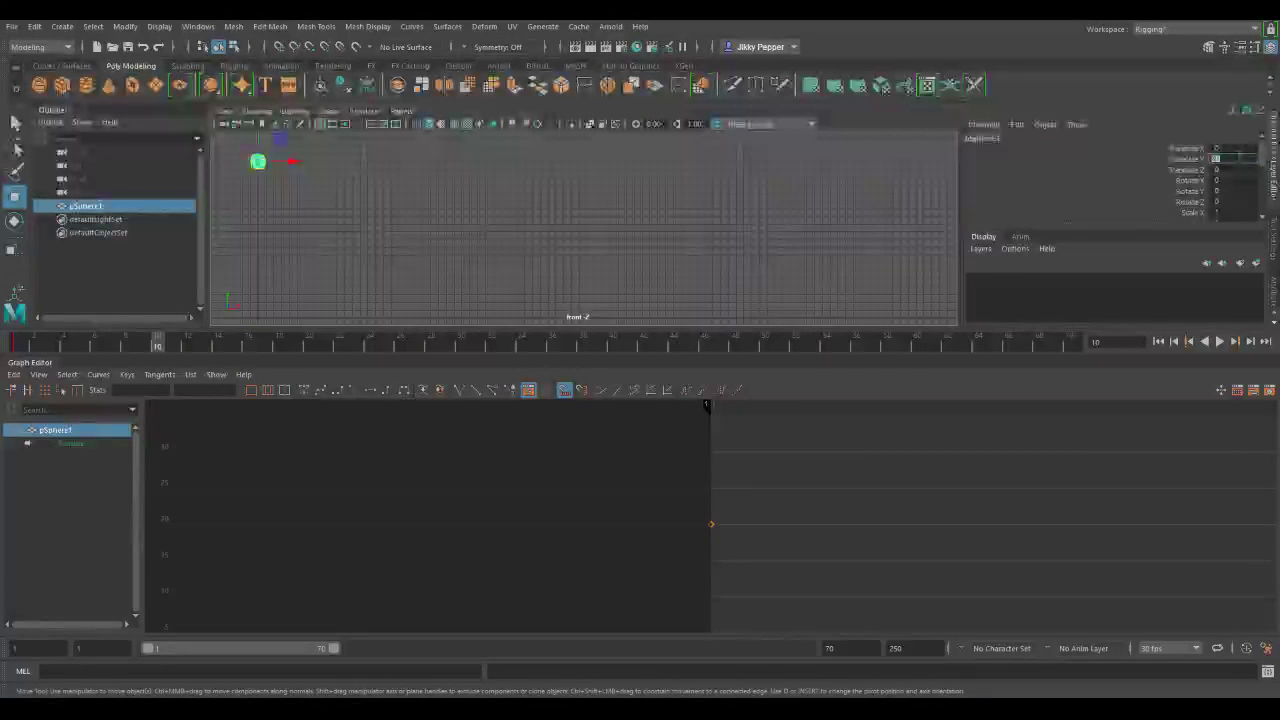
click(1237, 158)
text(16)
click(1198, 161)
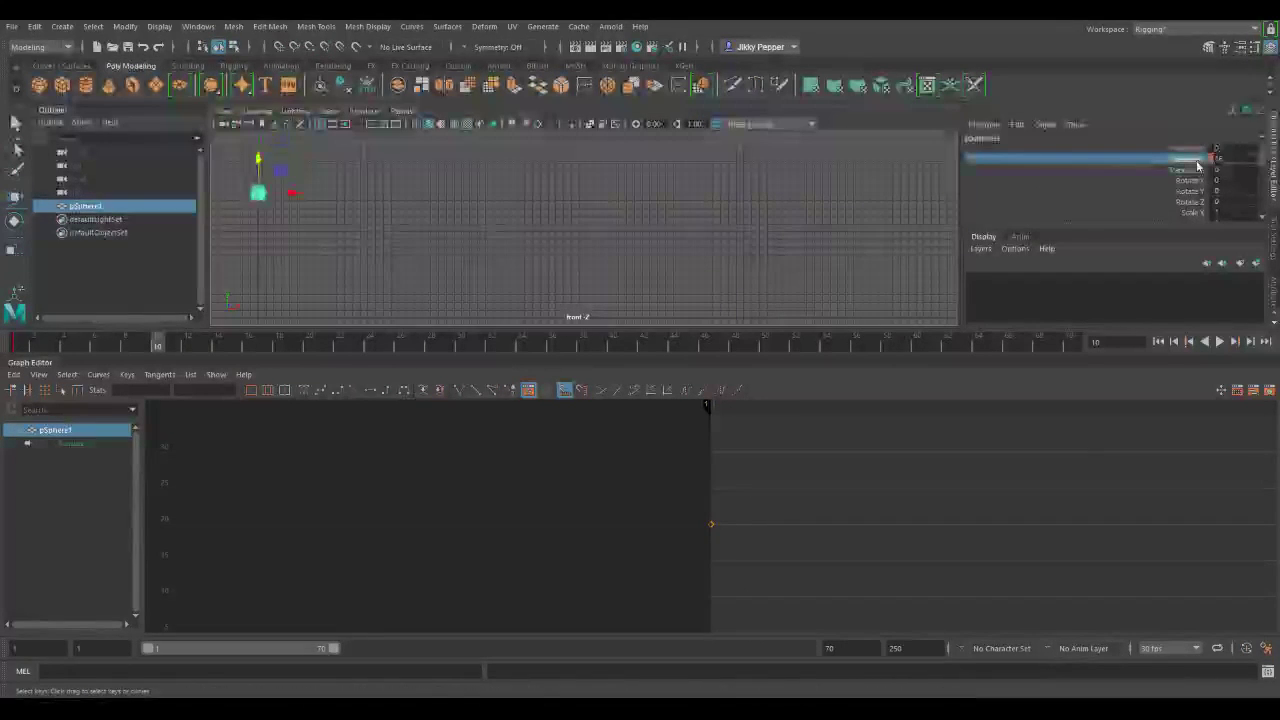
key(s)
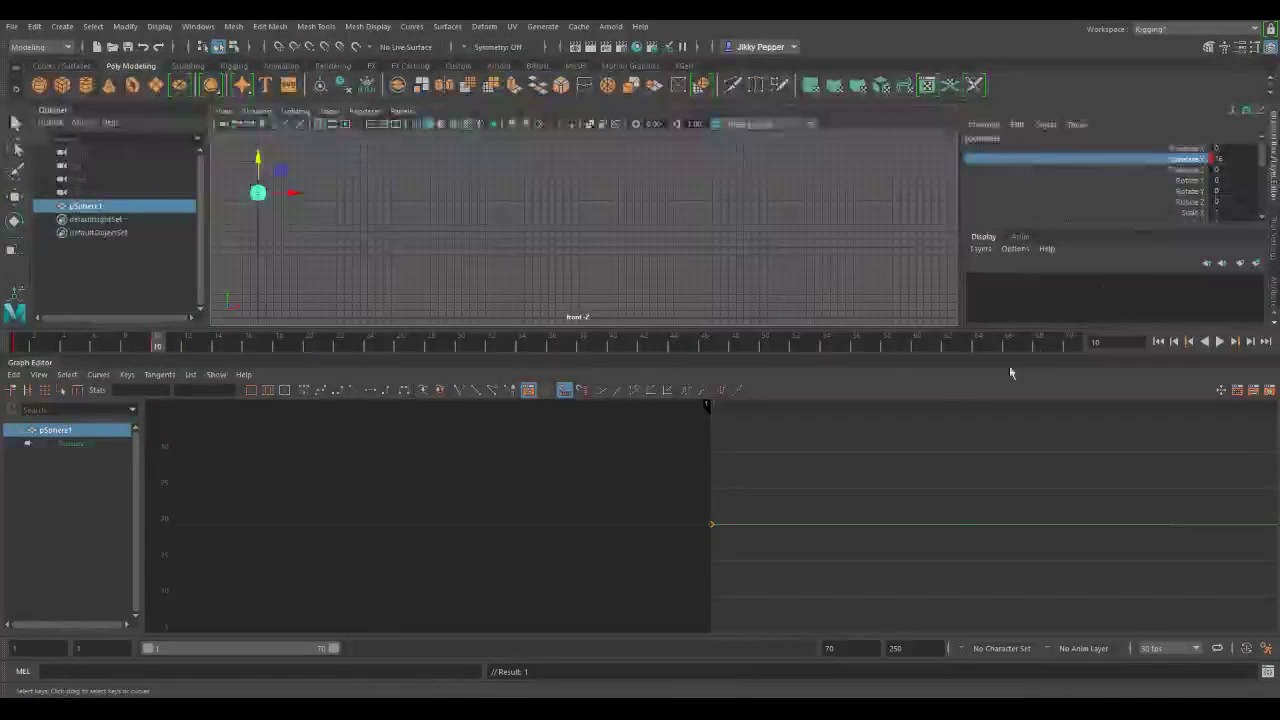
Step: Isolate the sphere's Translate Y curve in the Graph Editor and examine it across the full frame range
key(f)
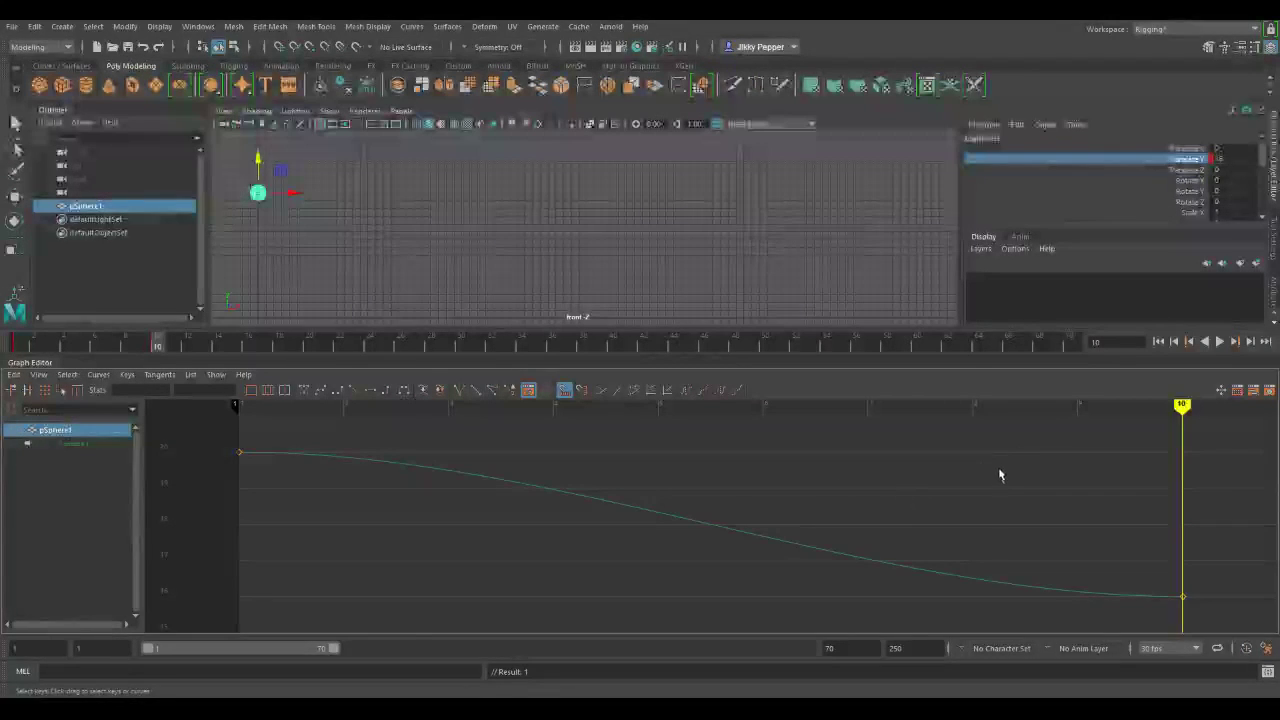
scroll(998, 478, down, 6)
scroll(988, 488, down, 4)
alt+middle_drag(965, 483, 554, 491)
scroll(454, 497, up, 5)
key(a)
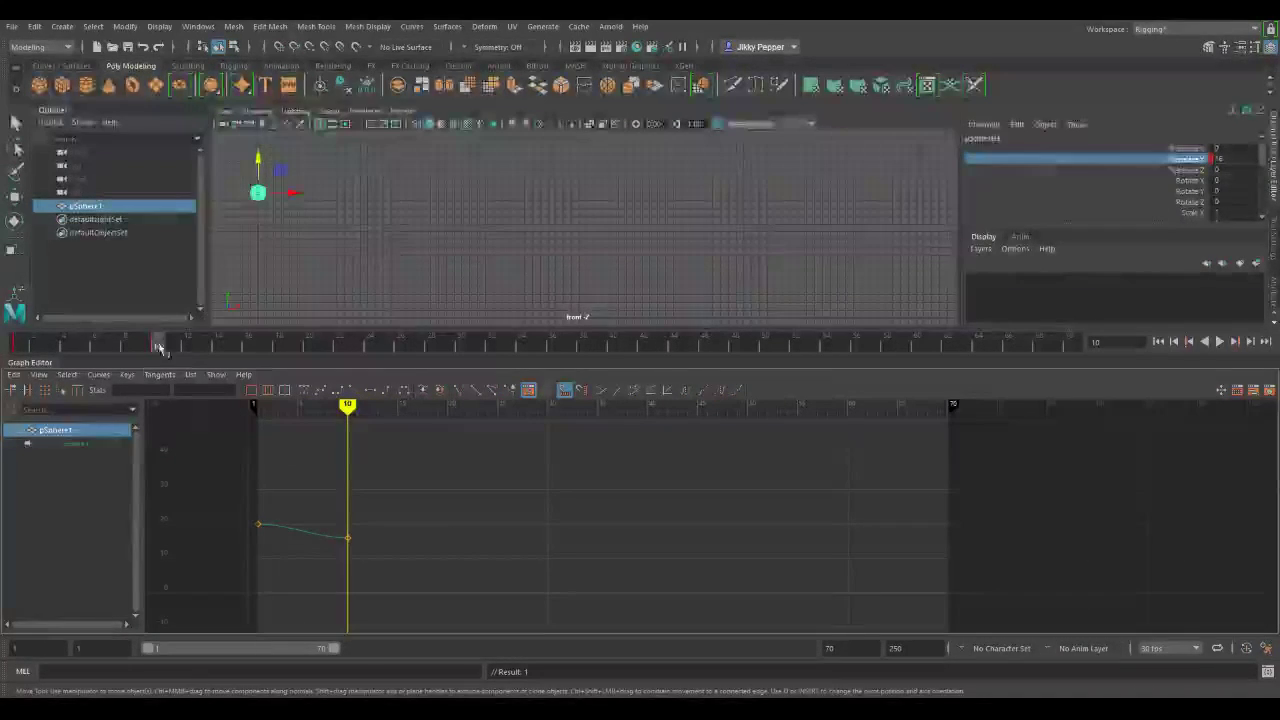
click(88, 443)
key(f)
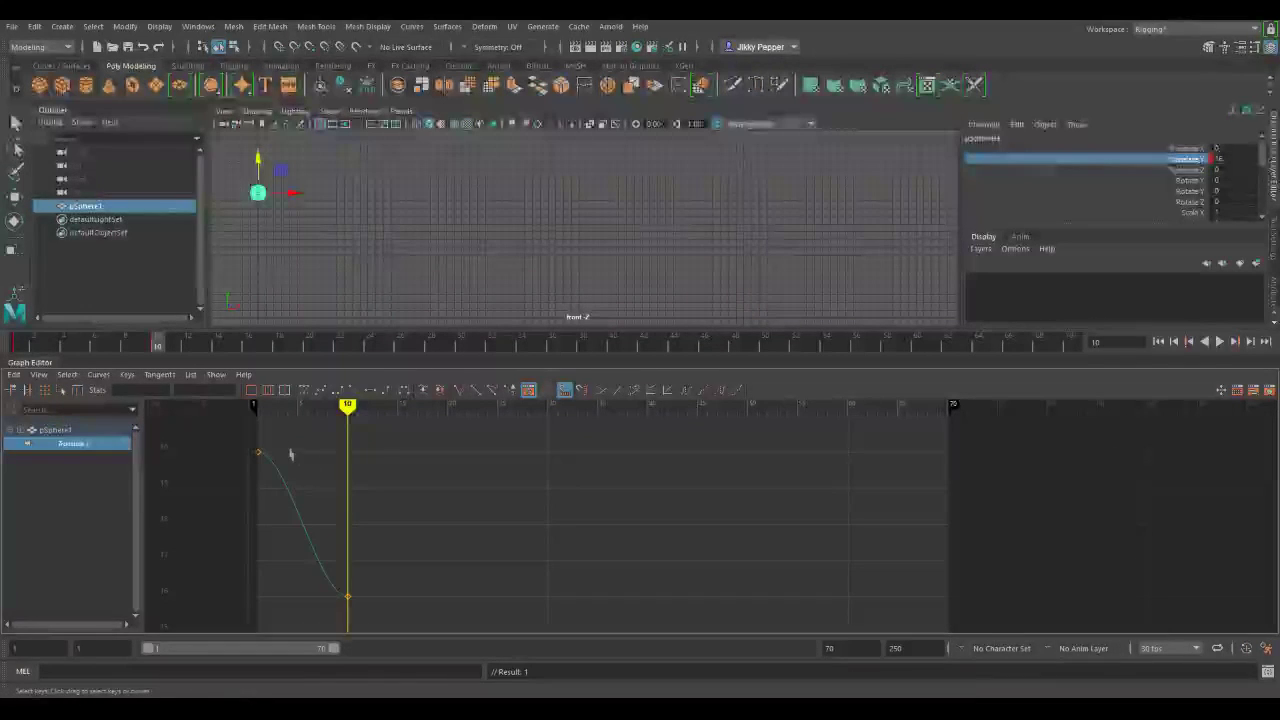
key(f)
scroll(608, 549, down, 5)
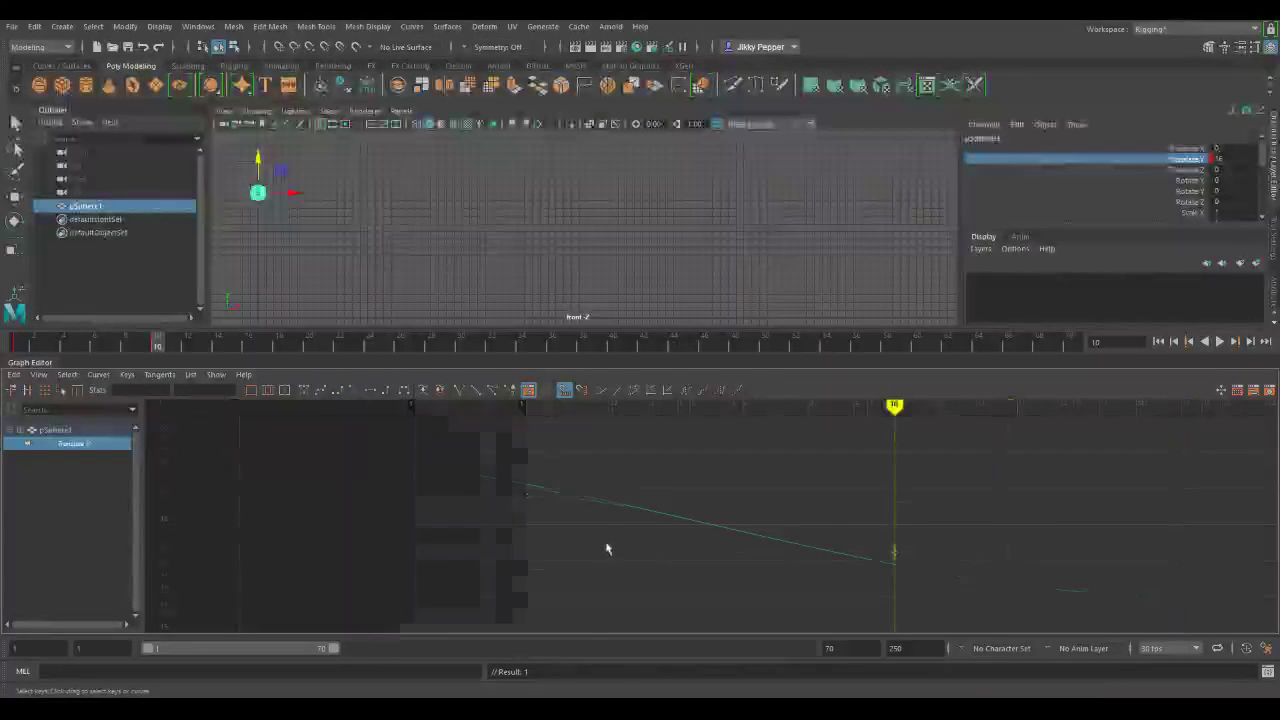
alt+middle_drag(777, 535, 526, 534)
click(71, 446)
alt+middle_drag(629, 509, 457, 496)
scroll(463, 497, down, 2)
mouse_move(624, 492)
alt+middle_down()
mouse_move(448, 484)
mouse_move(477, 443)
alt+middle_up()
scroll(491, 492, down, 3)
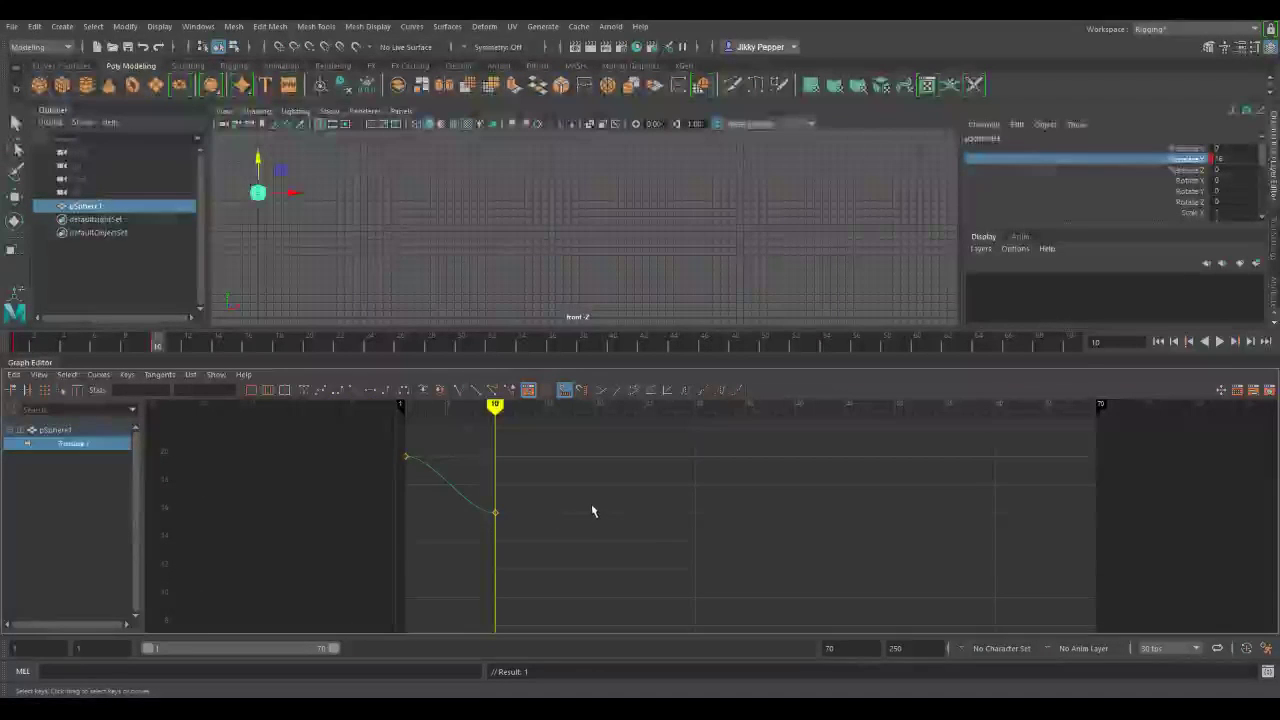
key(f)
scroll(851, 509, down, 3)
scroll(834, 515, down, 4)
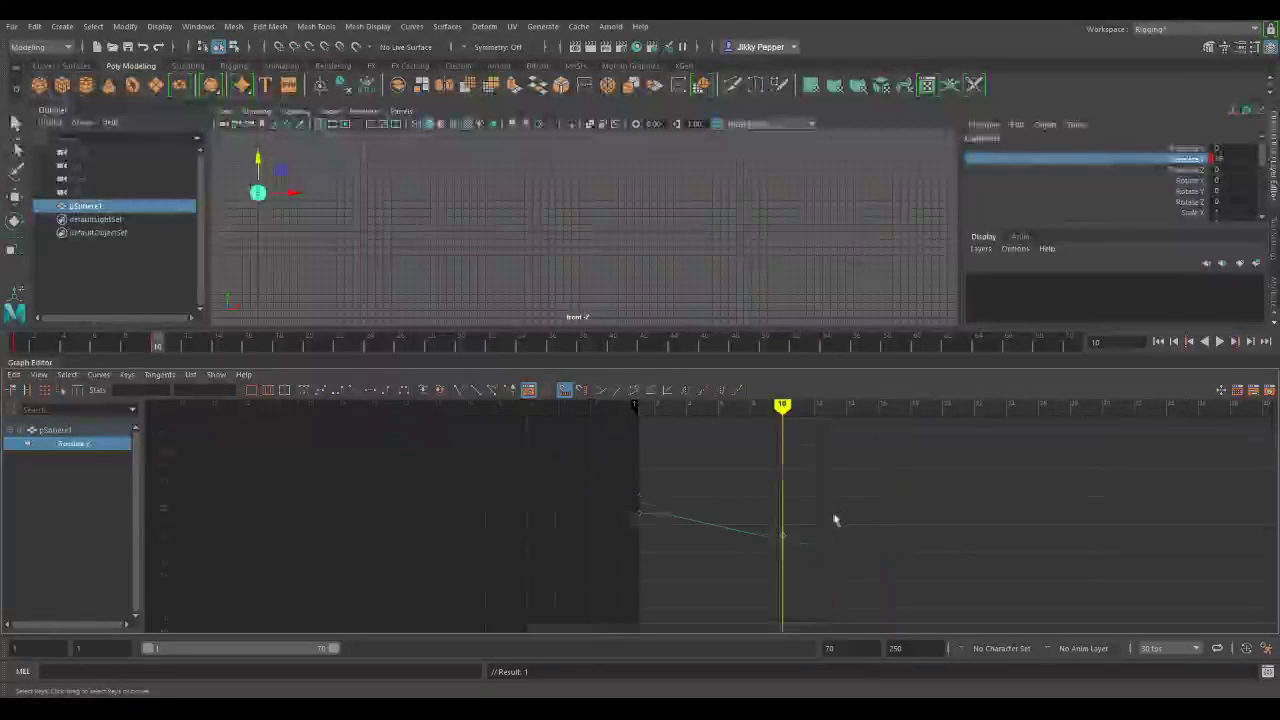
scroll(834, 515, up, 1)
alt+middle_drag(992, 507, 626, 500)
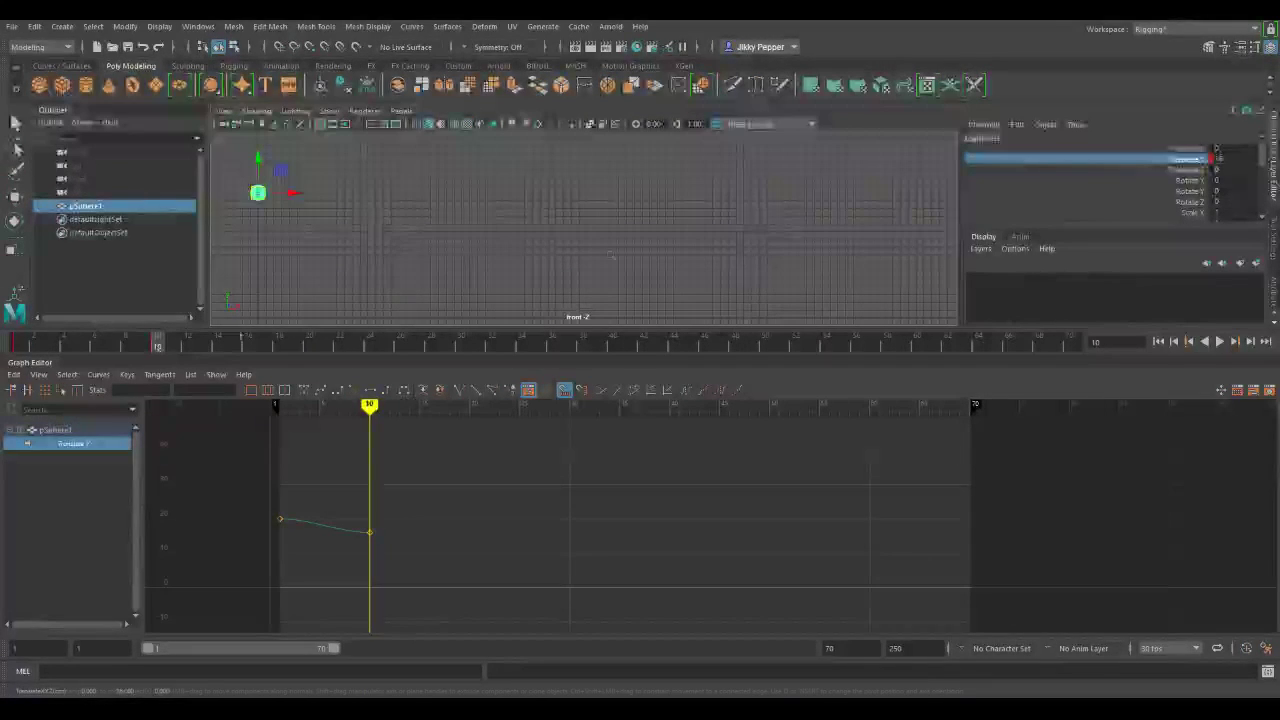
Step: Change the sphere's Translate Y to 0 on frame 10 and key it
double_click(1238, 160)
text(0)
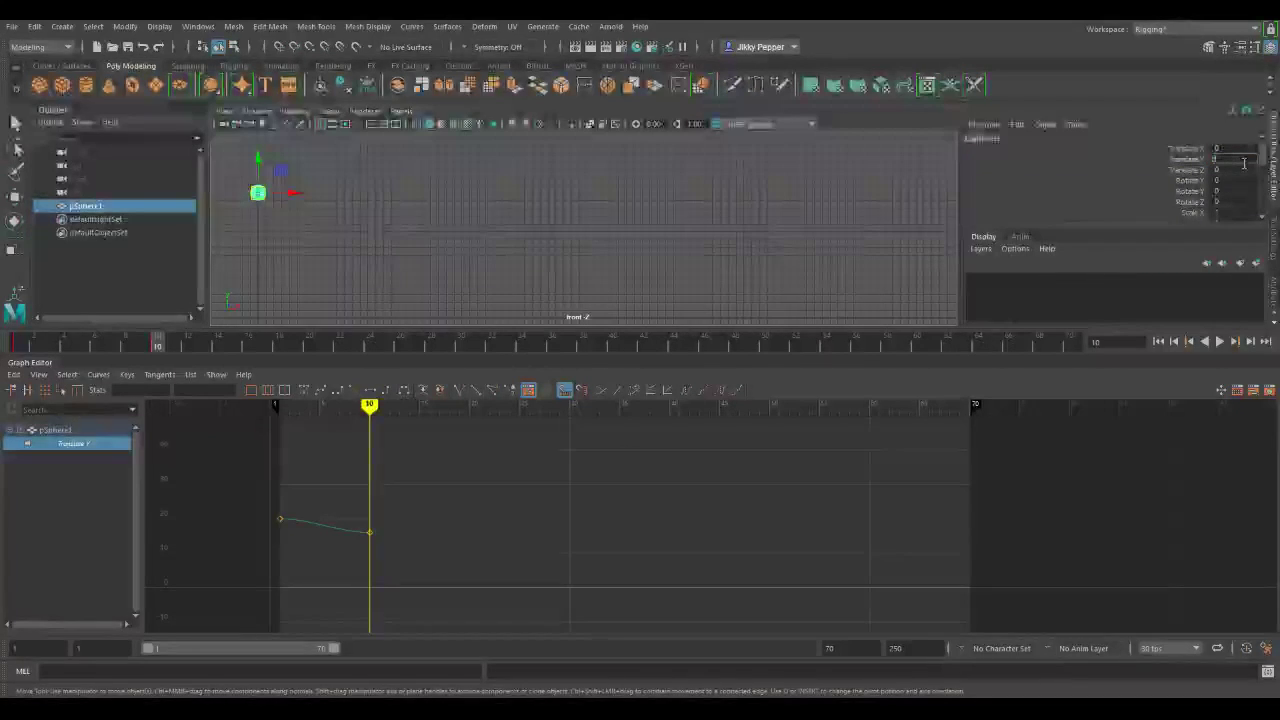
text(0)
click(1200, 158)
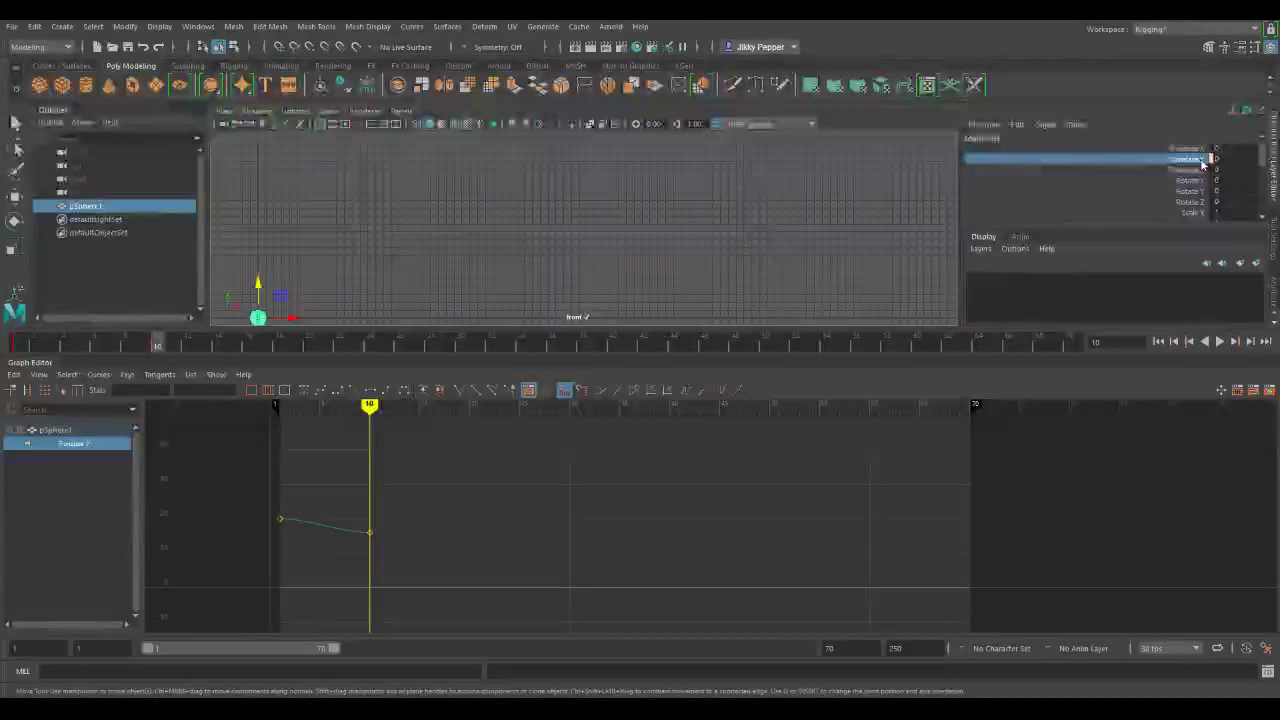
key(s)
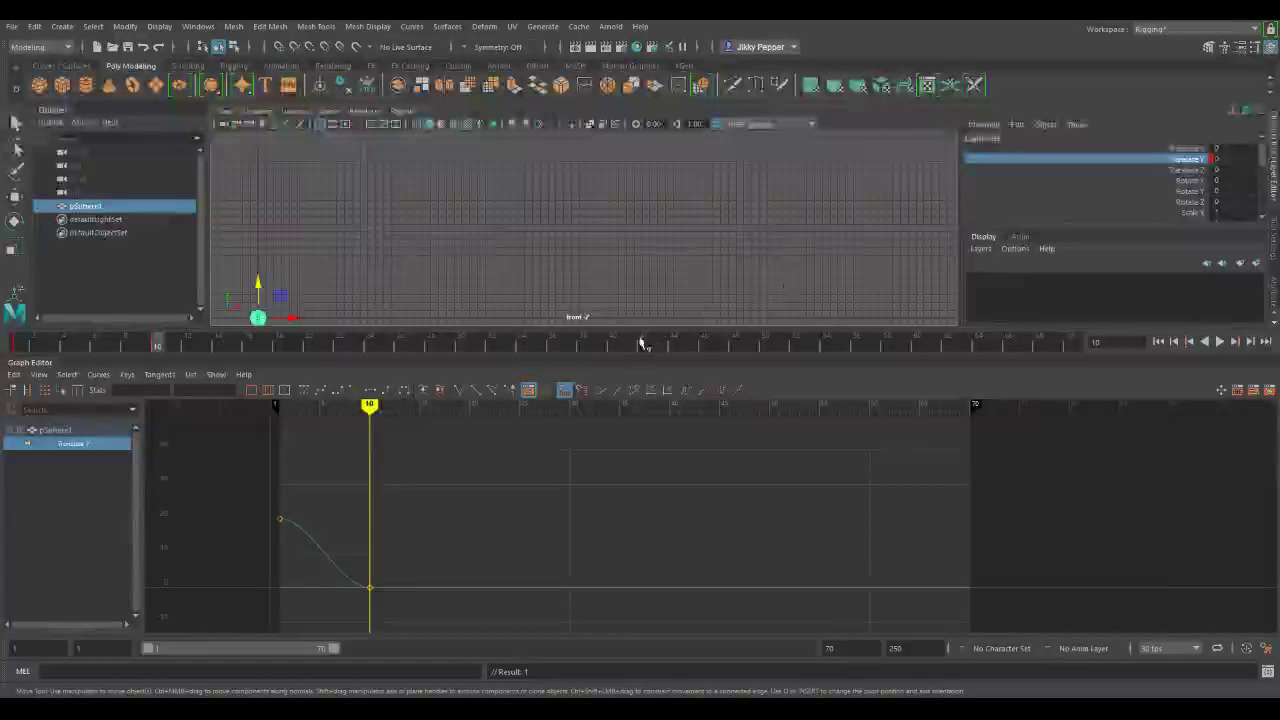
Step: Key the sphere's Translate Y at 16 on frame 20
click(308, 346)
double_click(1232, 158)
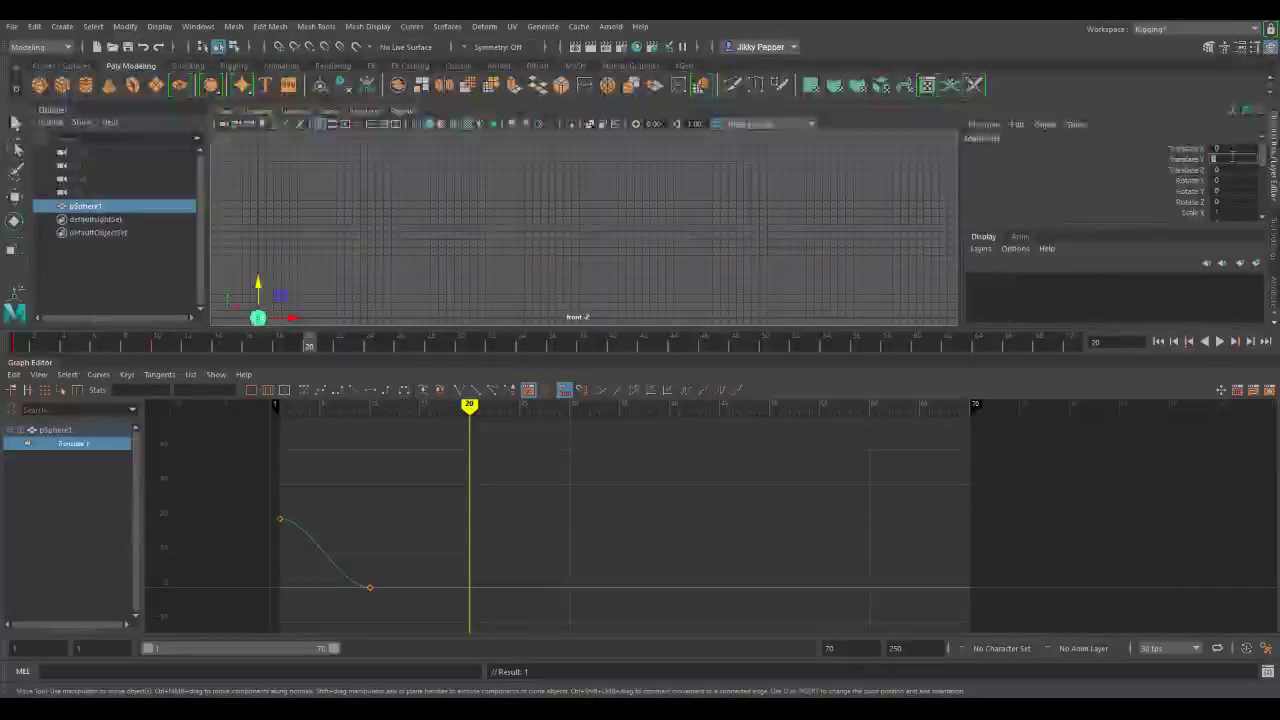
text(16)
key(Return)
right_click(1186, 163)
click(1182, 190)
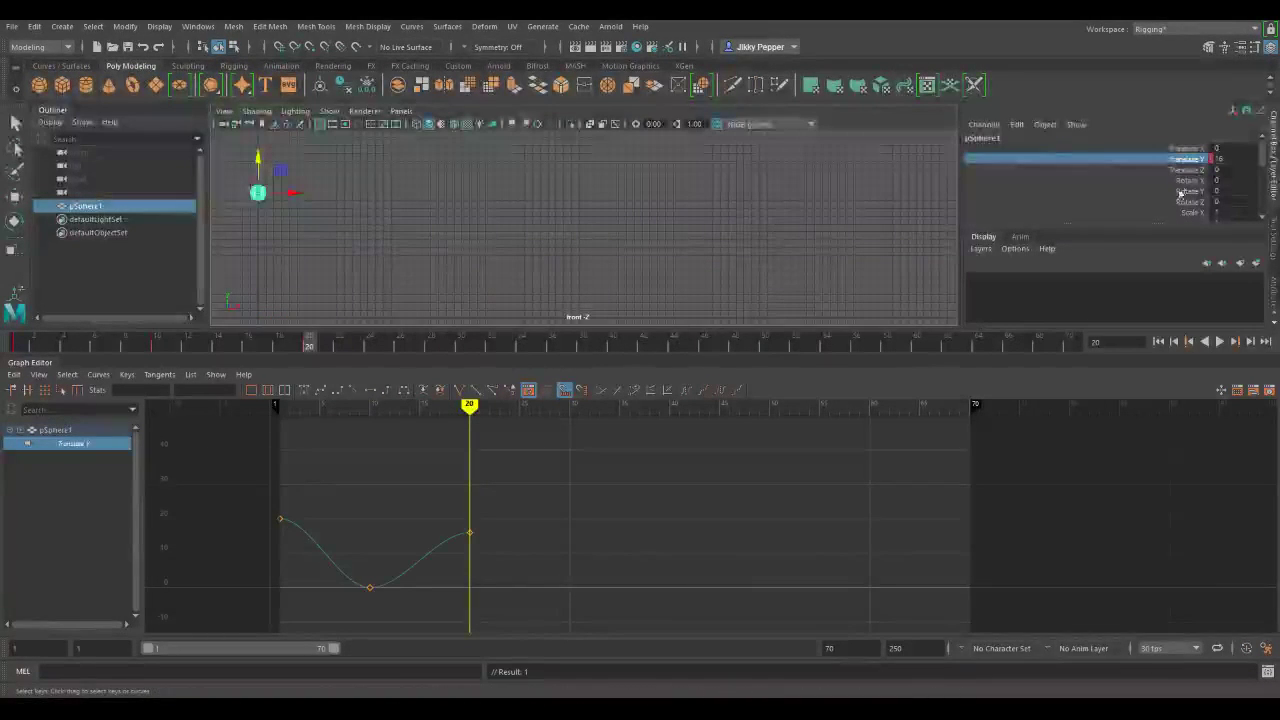
Step: Key the sphere's Translate Y at 1 on frame 30
click(460, 347)
double_click(1236, 160)
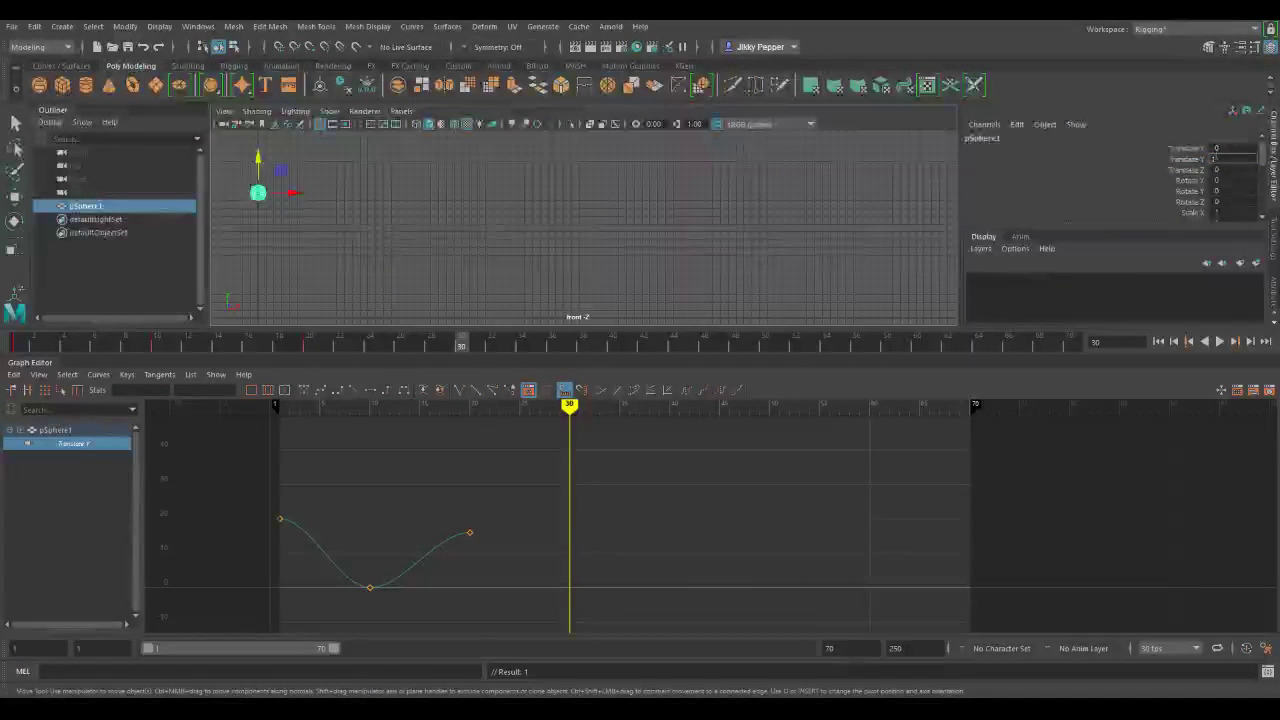
text(1)
key(Return)
key(s)
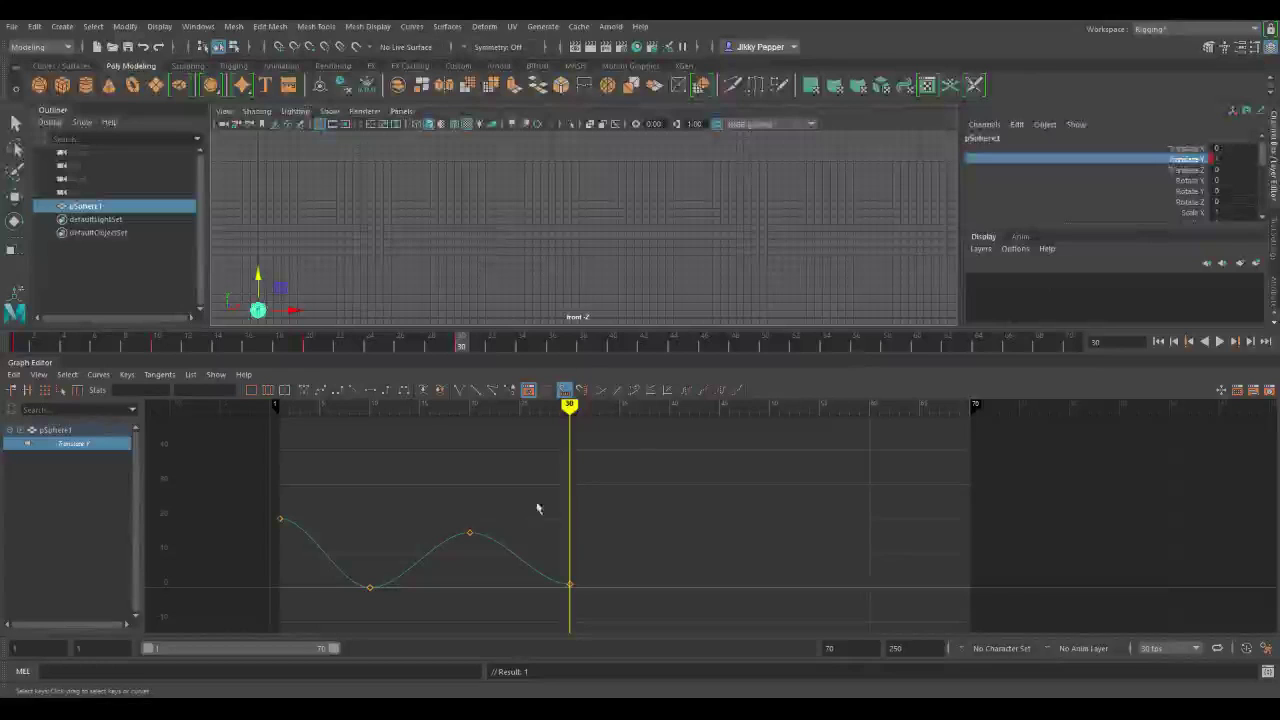
Step: Set the value of the curve's frame 10 key to 1 in the Graph Editor and check the frame 30 key
click(368, 589)
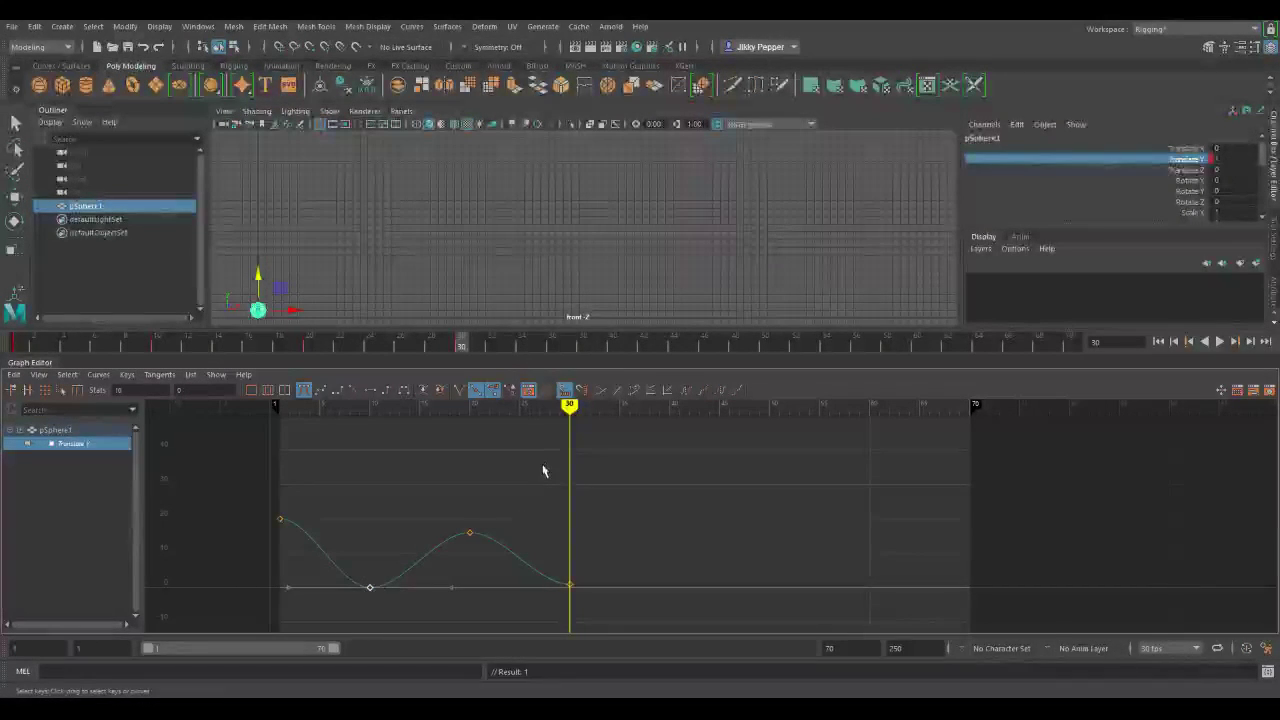
drag(569, 428, 372, 432)
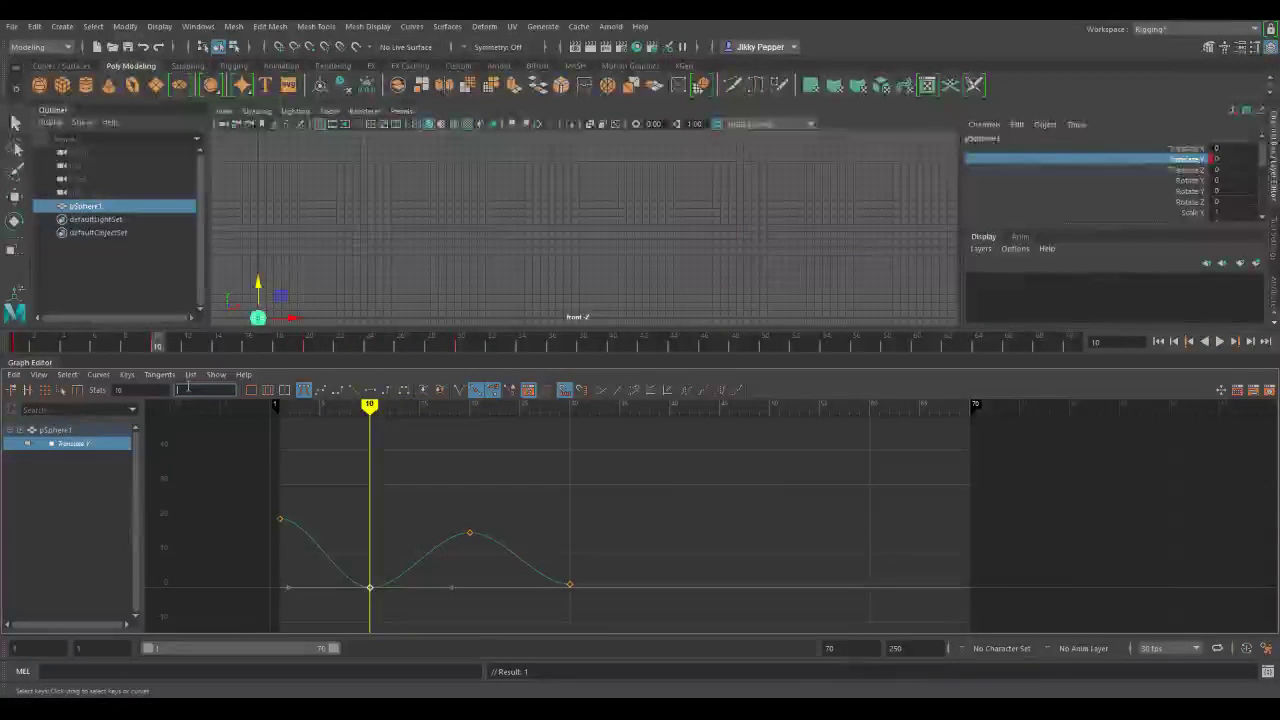
text(1)
key(Return)
click(569, 584)
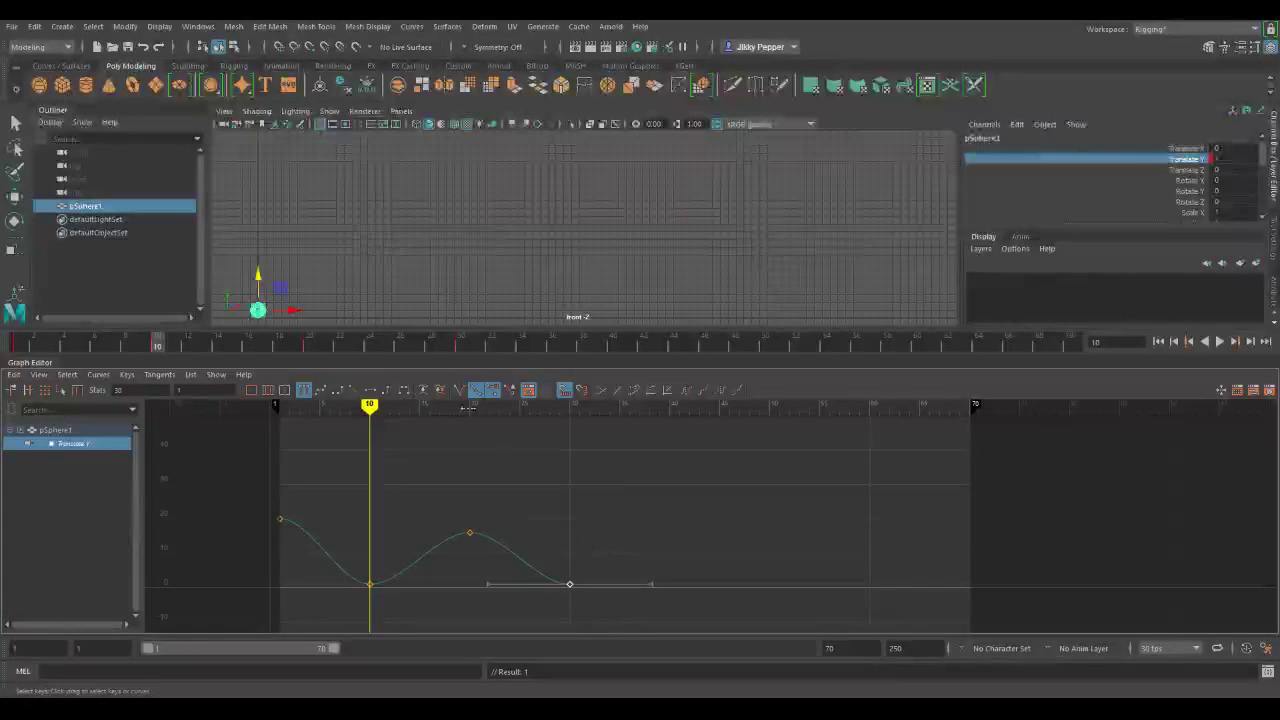
click(459, 345)
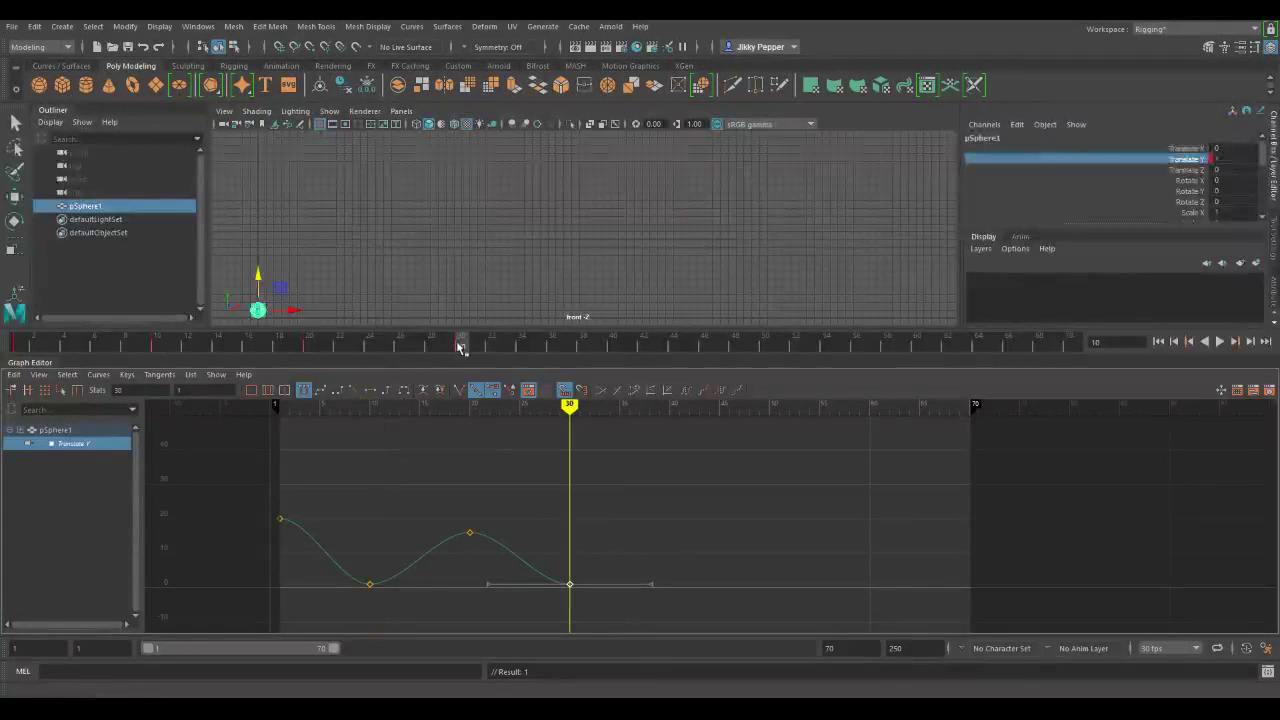
Step: Key the sphere's Translate Y at 12 on frame 40
click(612, 347)
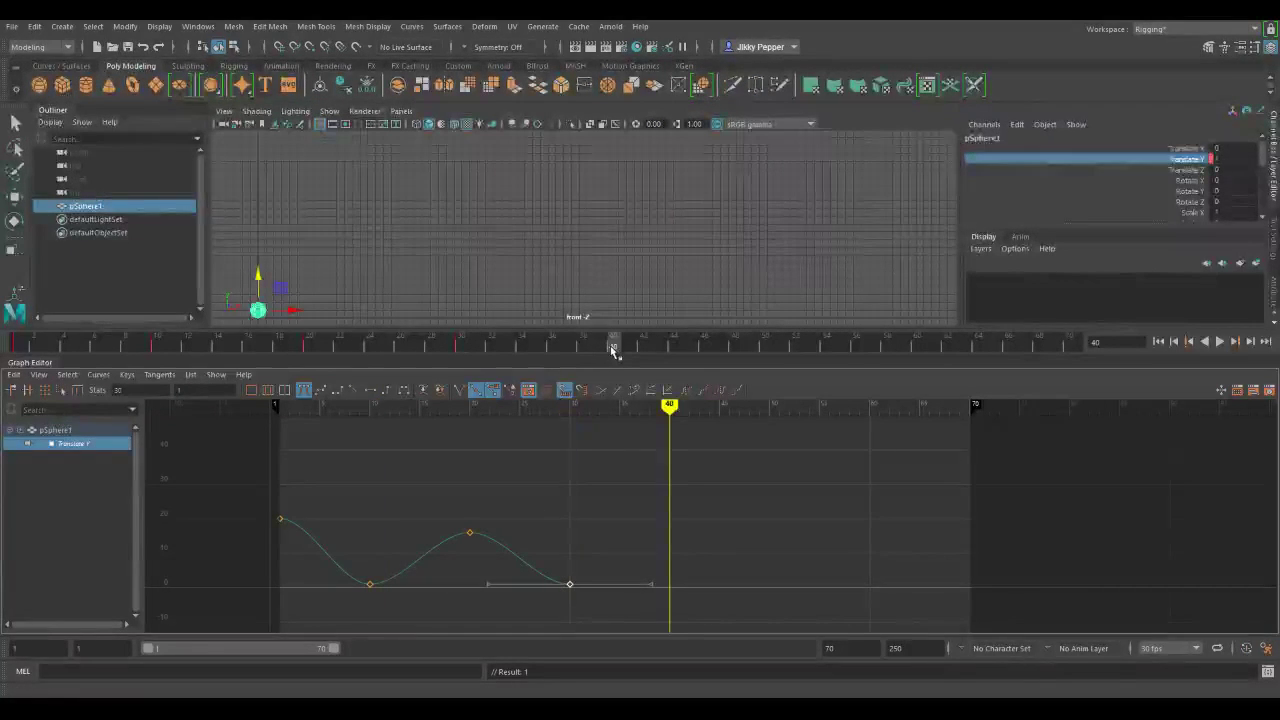
click(1236, 159)
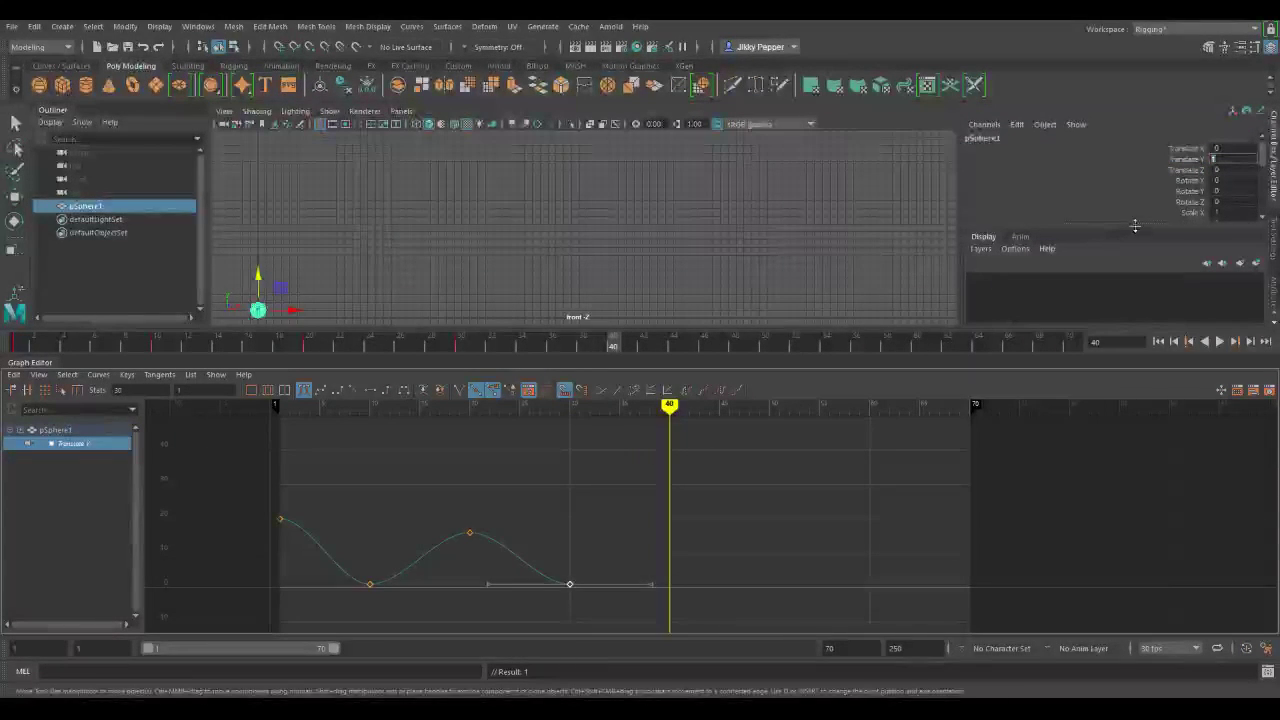
text(12)
key(Return)
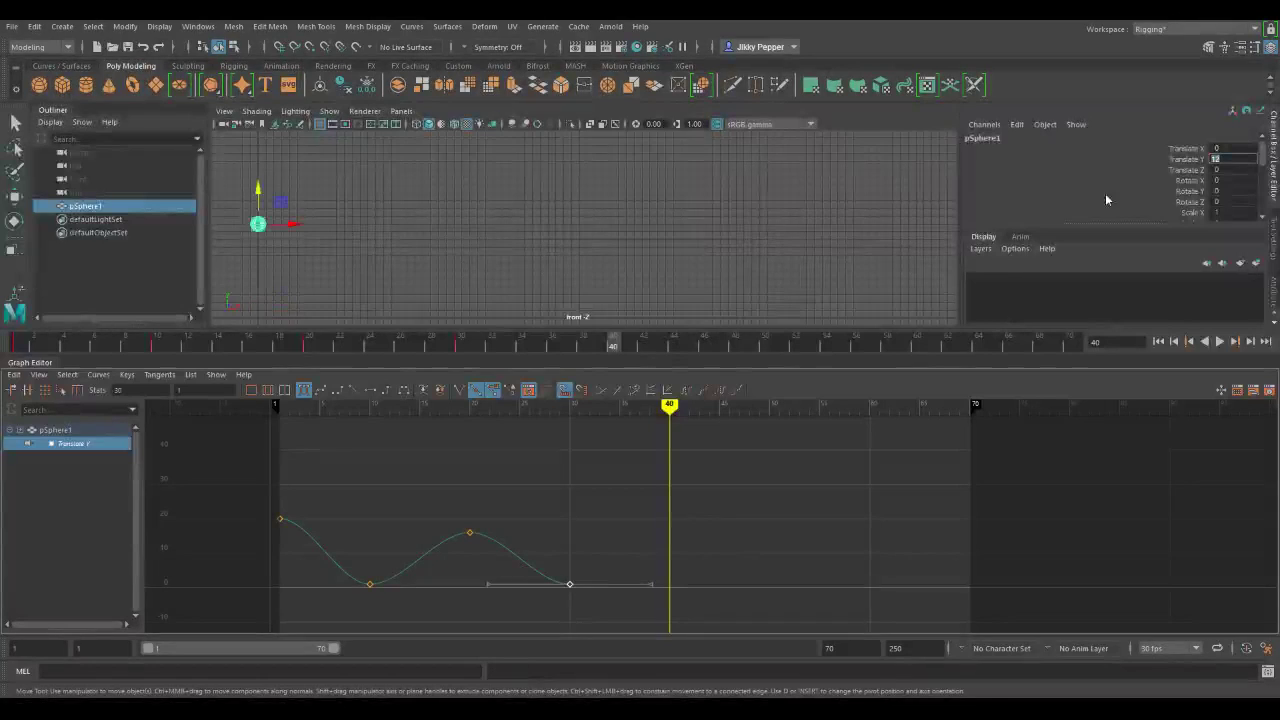
click(1195, 160)
key(s)
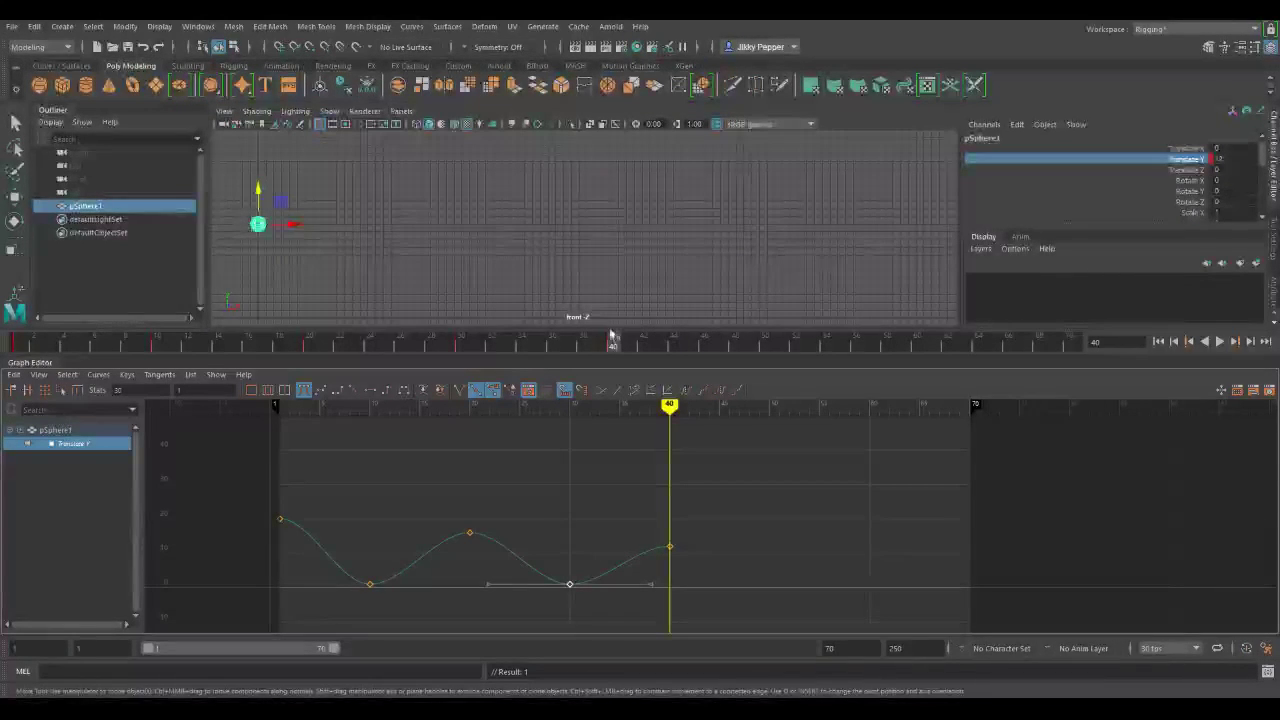
Step: Key the sphere's Translate Y at 1 on frame 50
click(766, 350)
double_click(1239, 160)
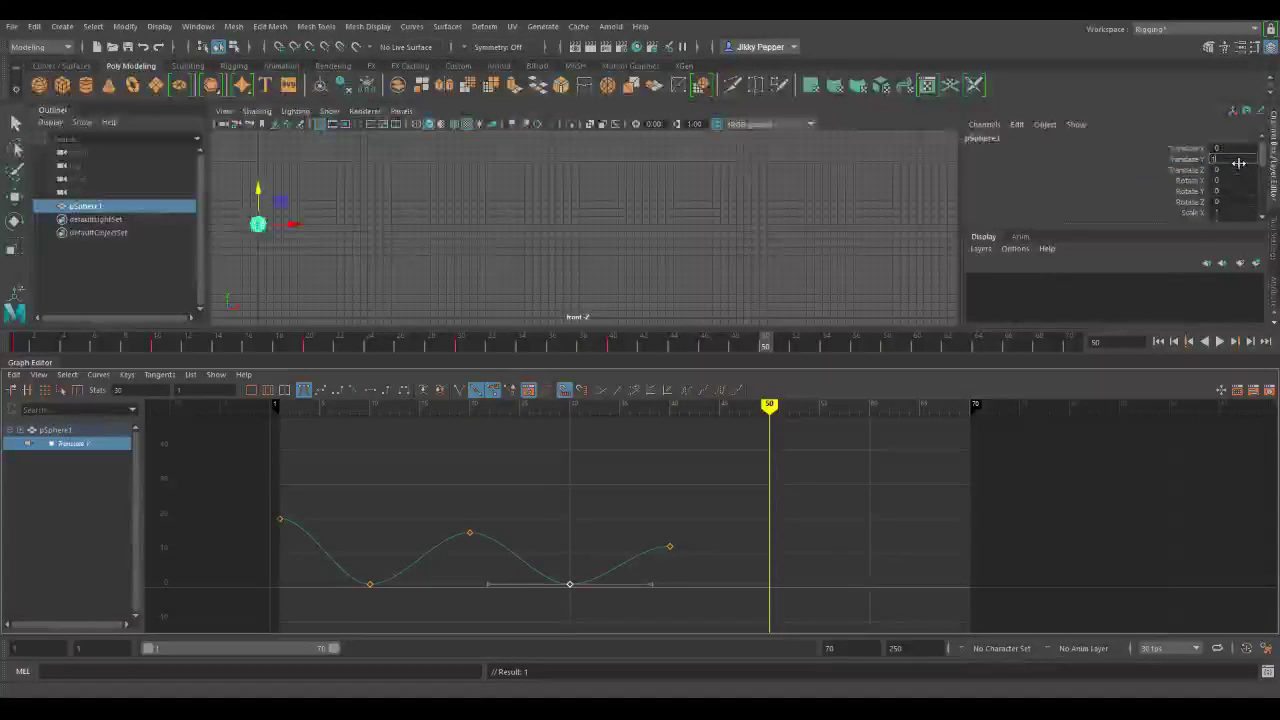
text(1)
key(Return)
key(s)
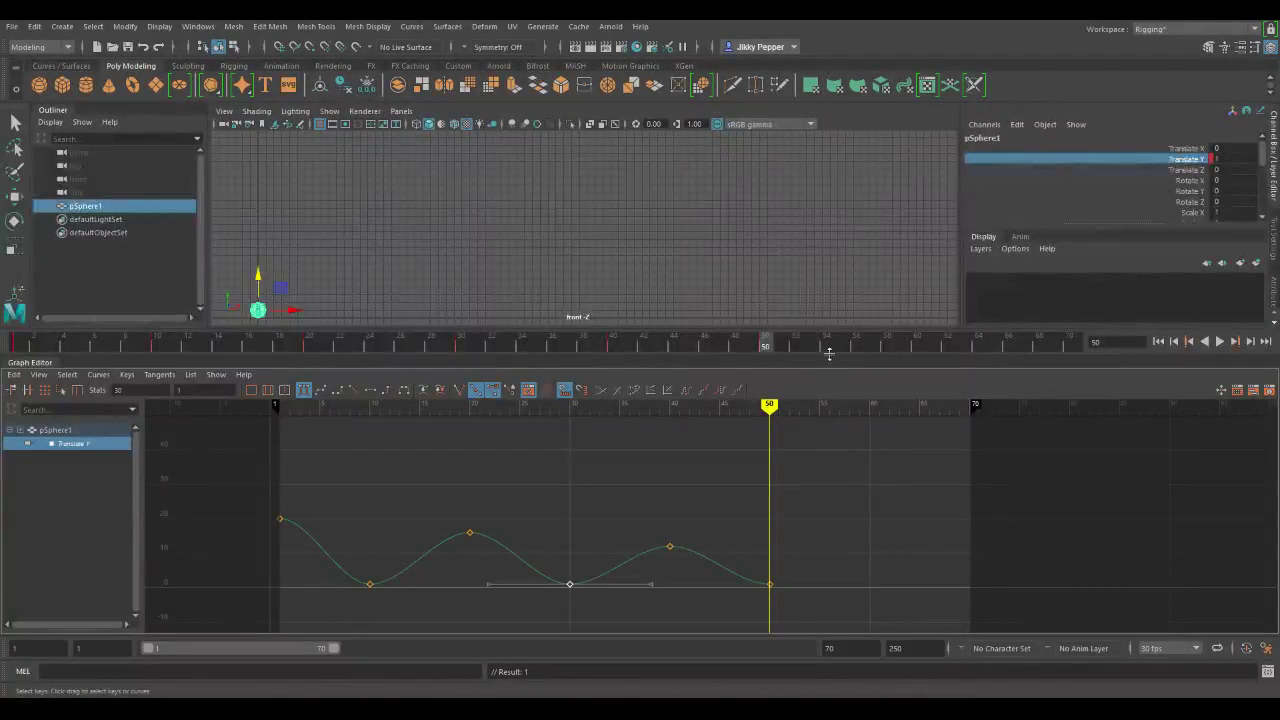
Step: Key the sphere's Translate Y at 8 on frame 60
click(917, 352)
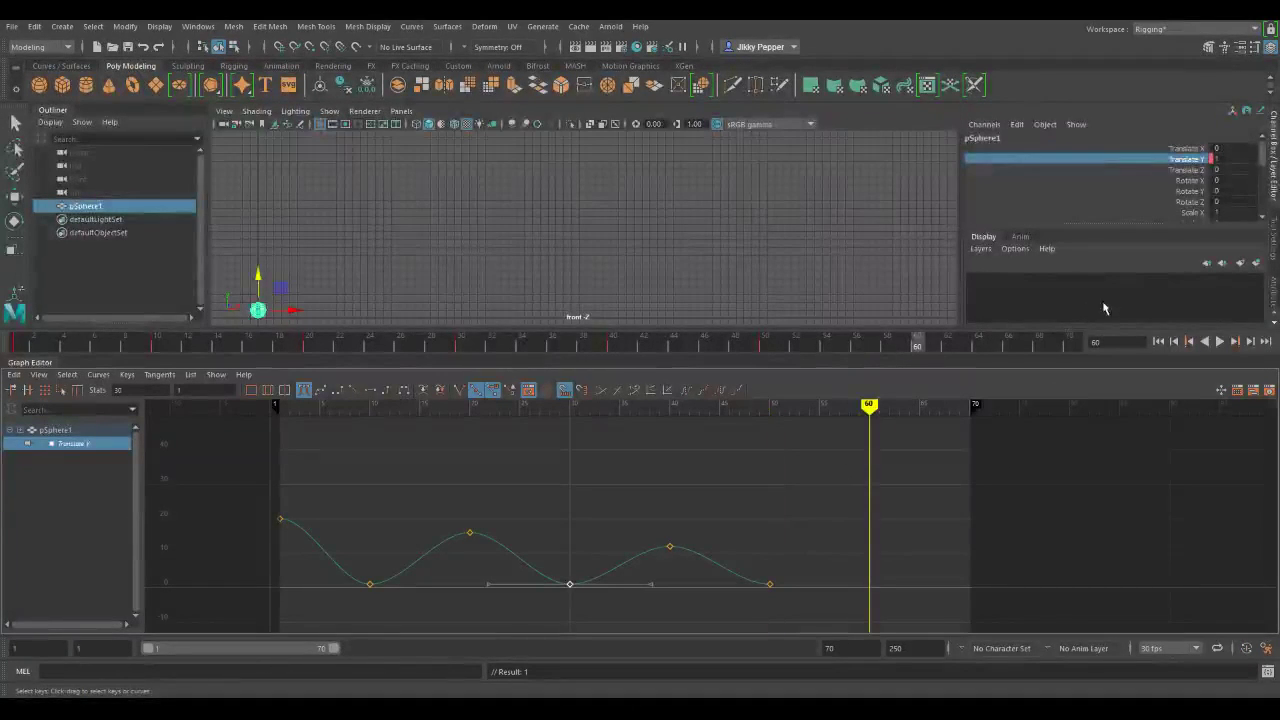
double_click(1247, 158)
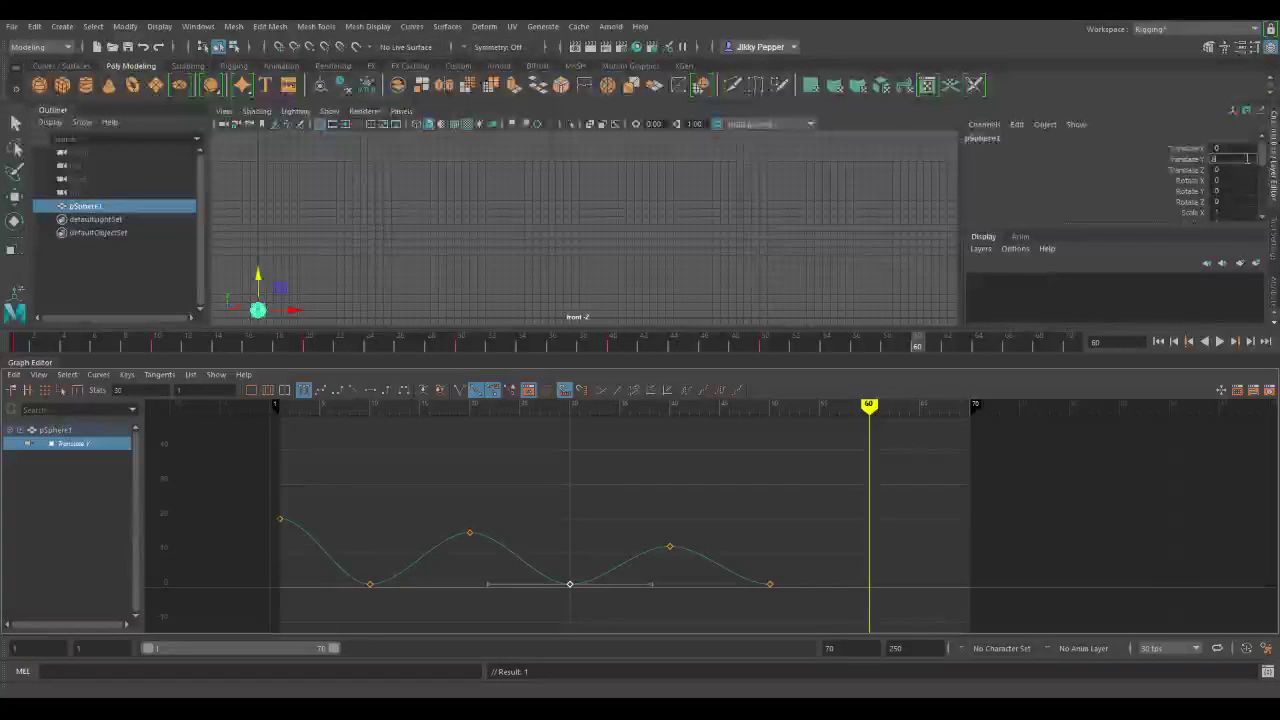
click(1191, 159)
right_drag(1191, 159, 1188, 180)
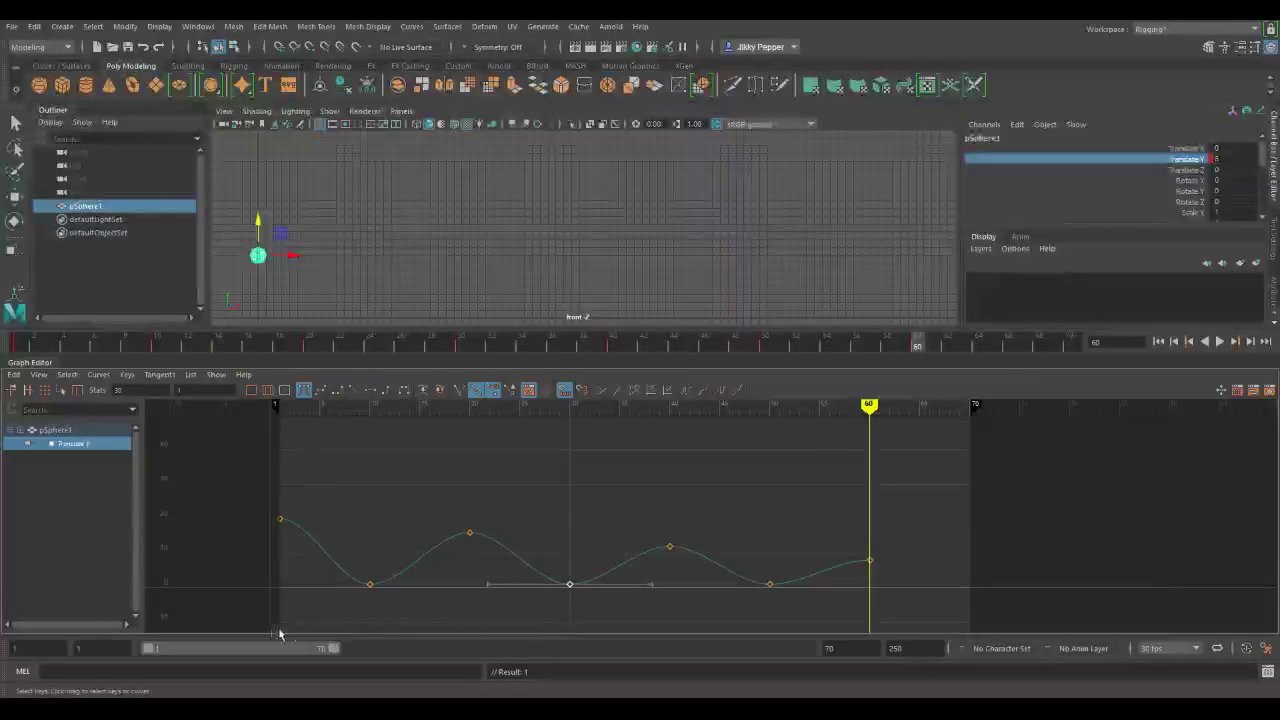
Step: Shift the visible frame range to extend past frame 70 and key the sphere's Translate Y at 1 on frame 70
drag(258, 650, 331, 652)
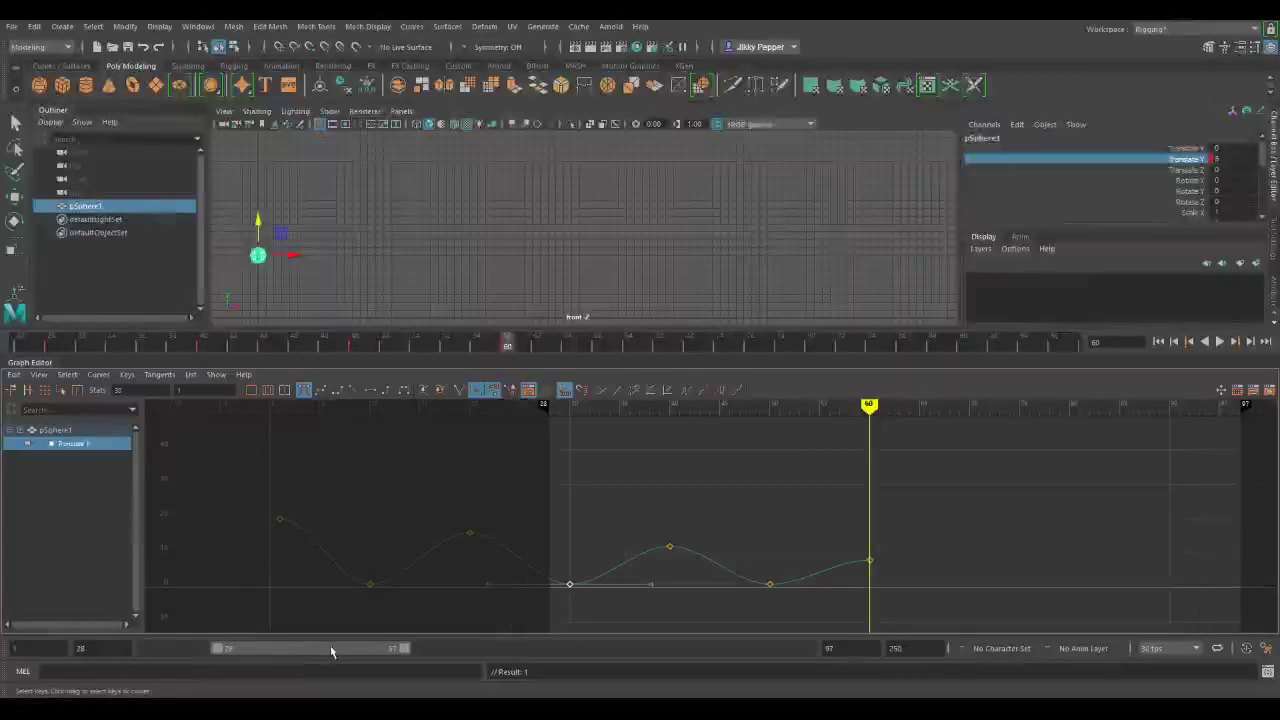
click(658, 347)
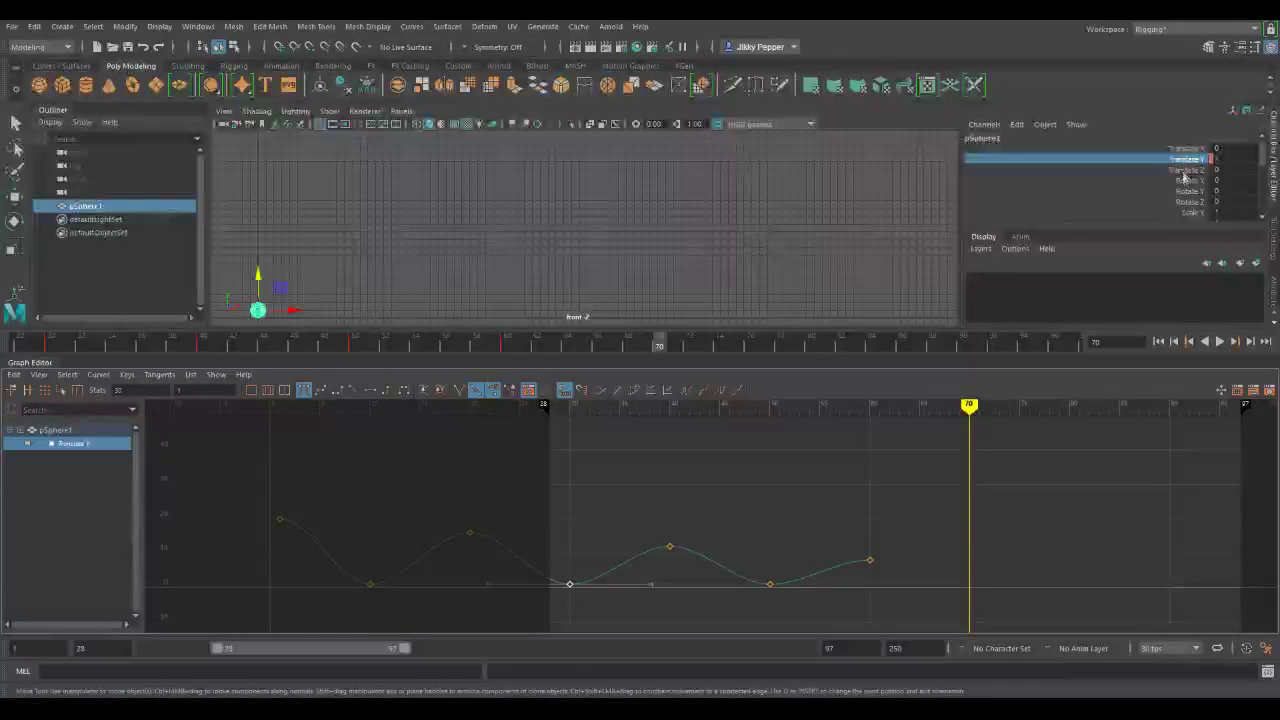
click(1188, 186)
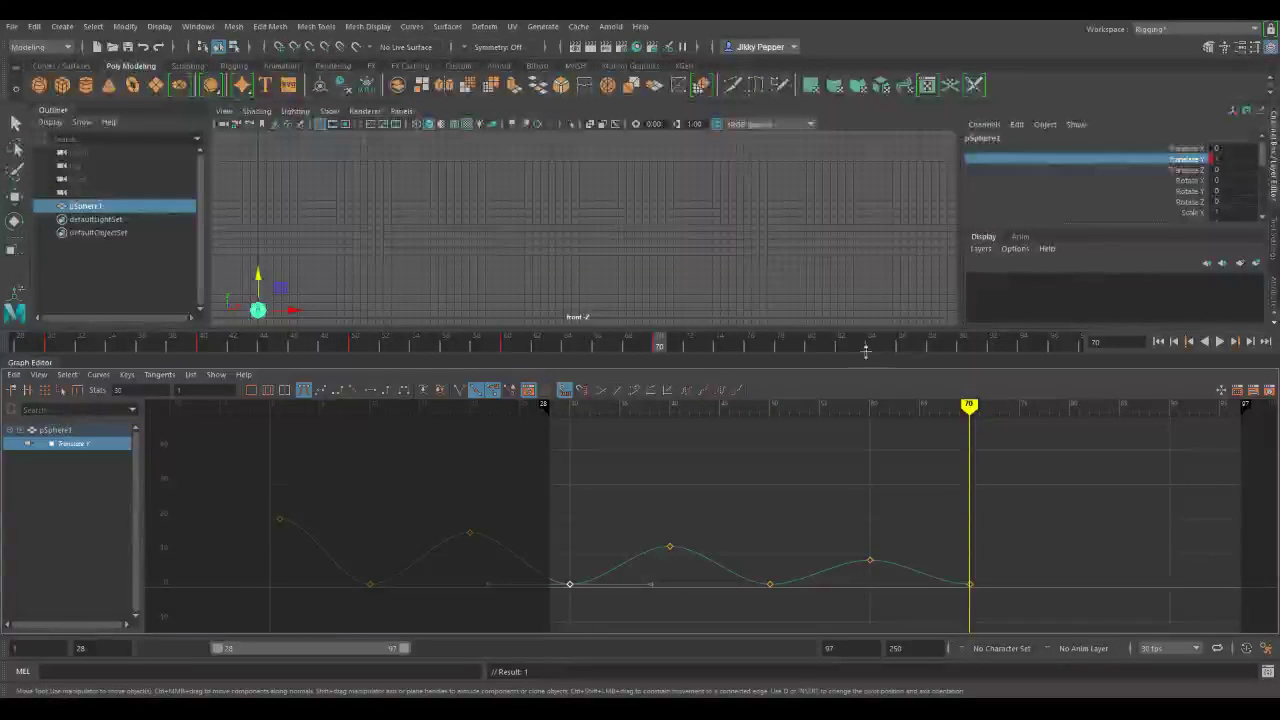
Step: Key the sphere's Translate Y at 4 on frame 80 and at 1 on frame 90
click(812, 350)
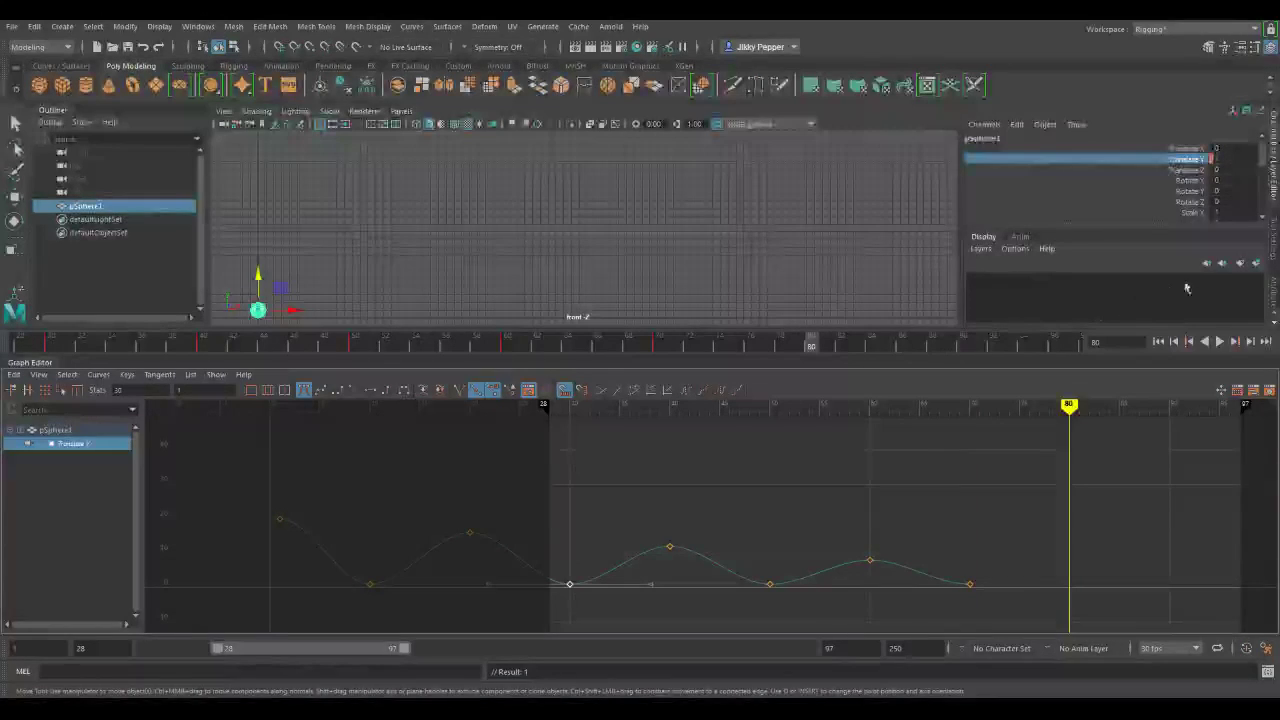
click(1239, 159)
text(1)
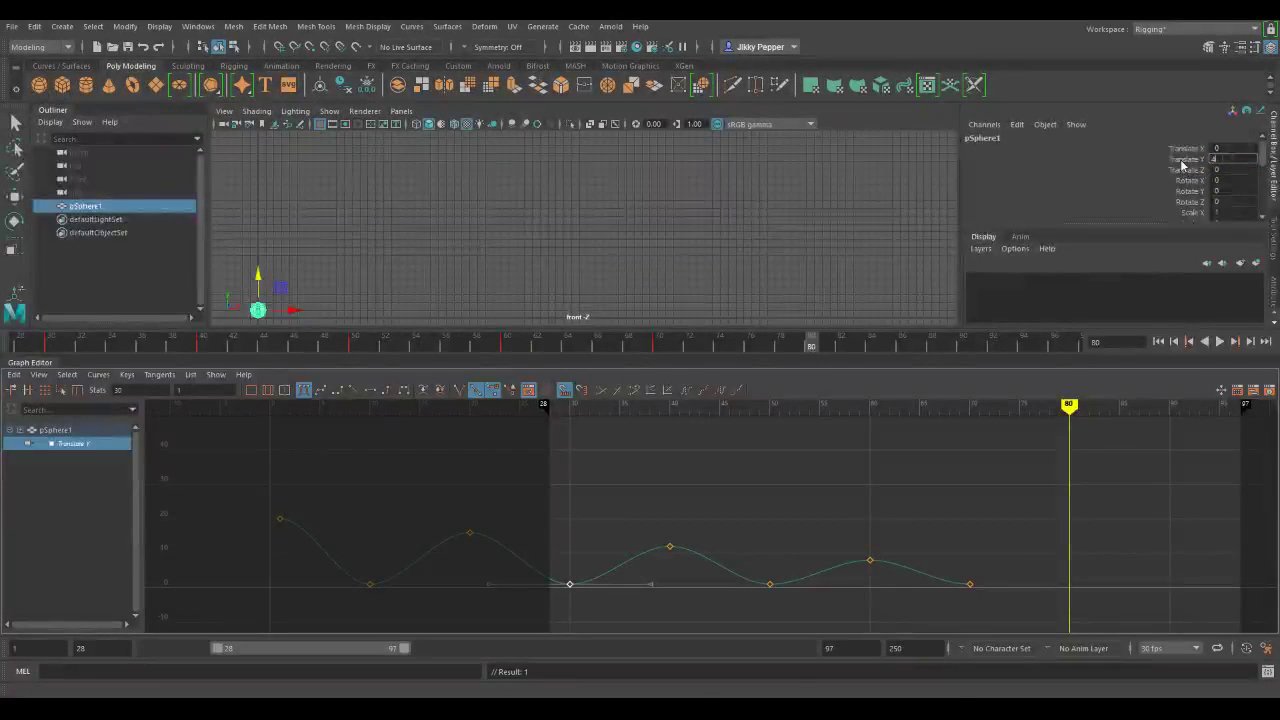
key(Return)
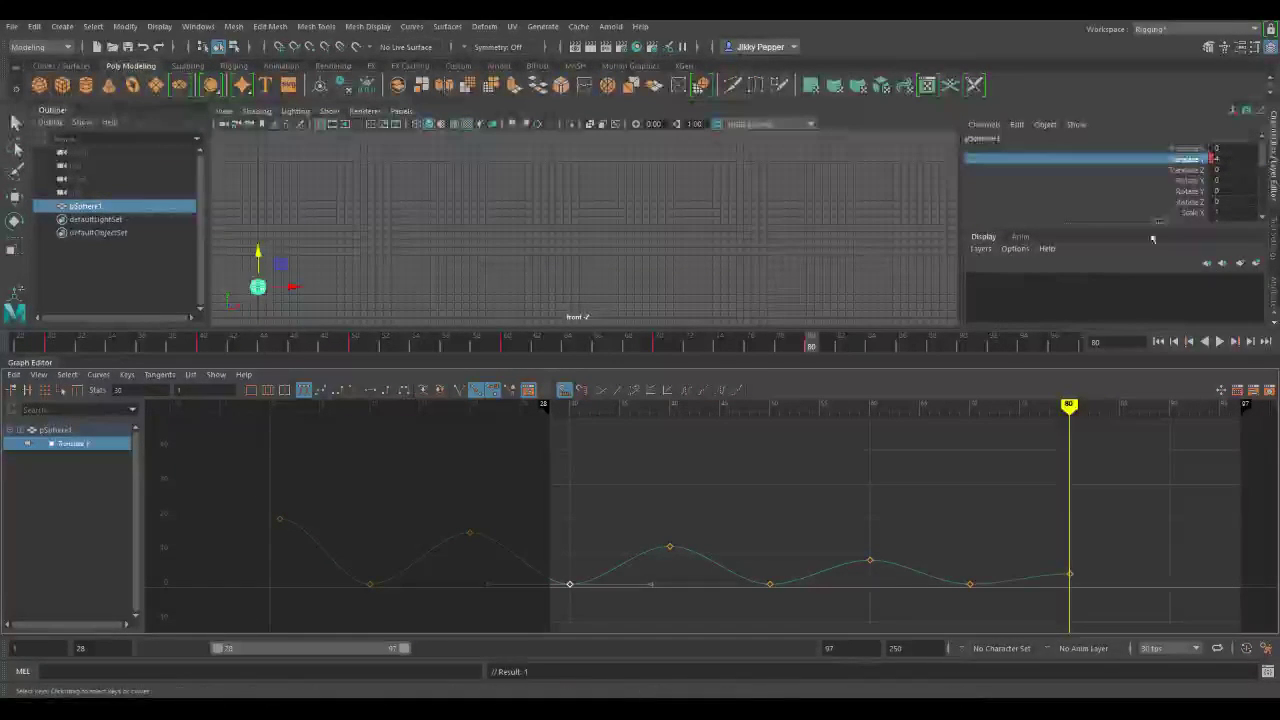
click(960, 348)
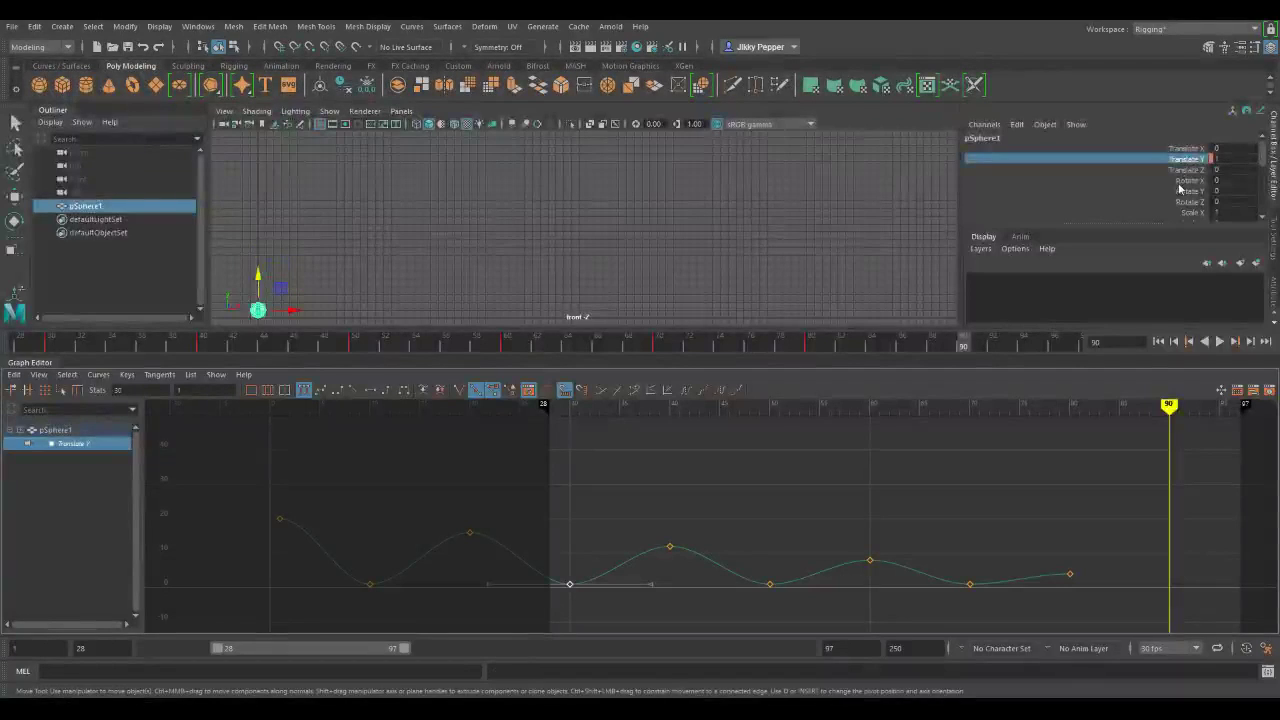
key(s)
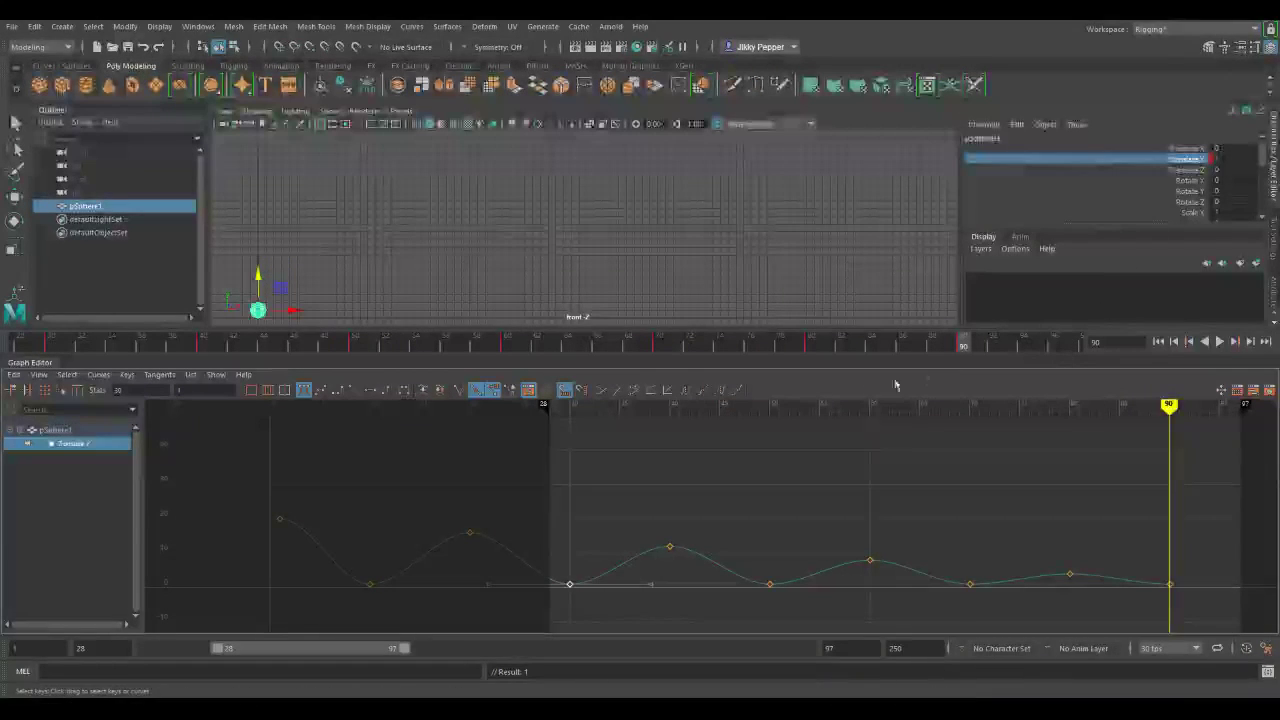
Step: Shift the visible frame range past frame 100 and key the sphere's Translate Y at 2 on frame 100
drag(353, 649, 399, 649)
click(857, 349)
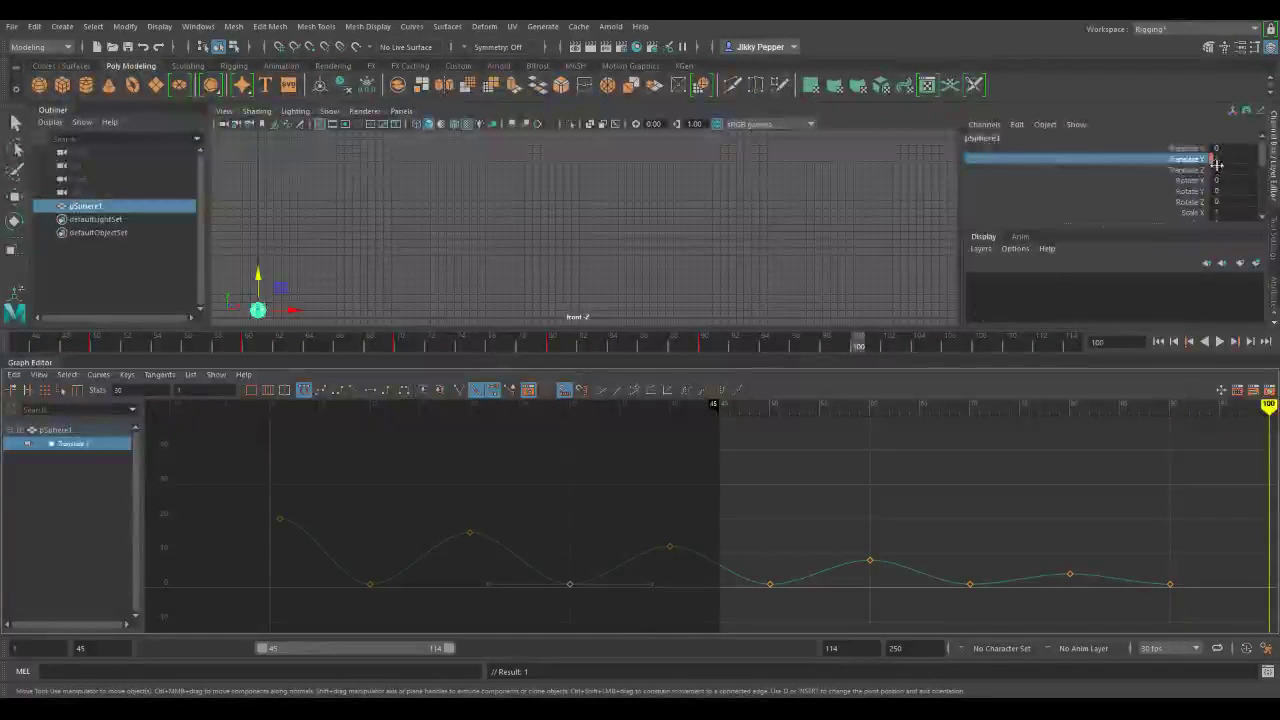
click(1226, 158)
text(2)
key(Return)
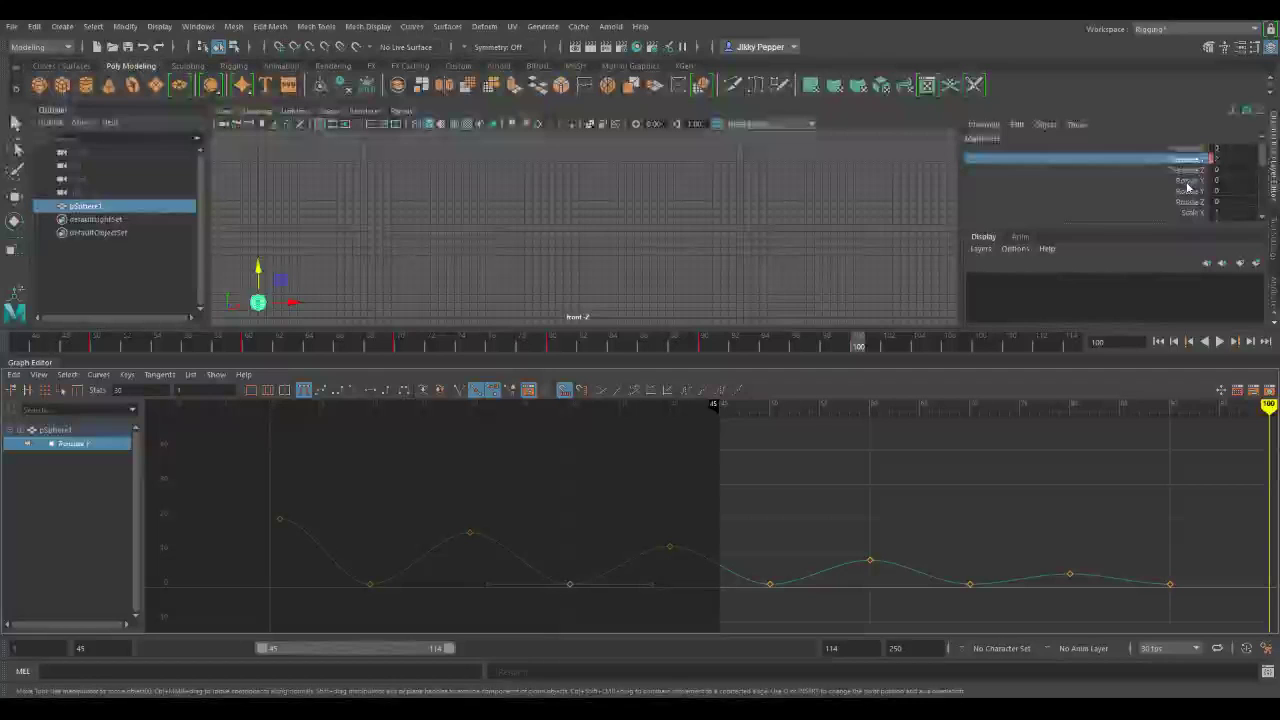
Step: Key the sphere's Translate Y at 1 on frame 110
click(1010, 347)
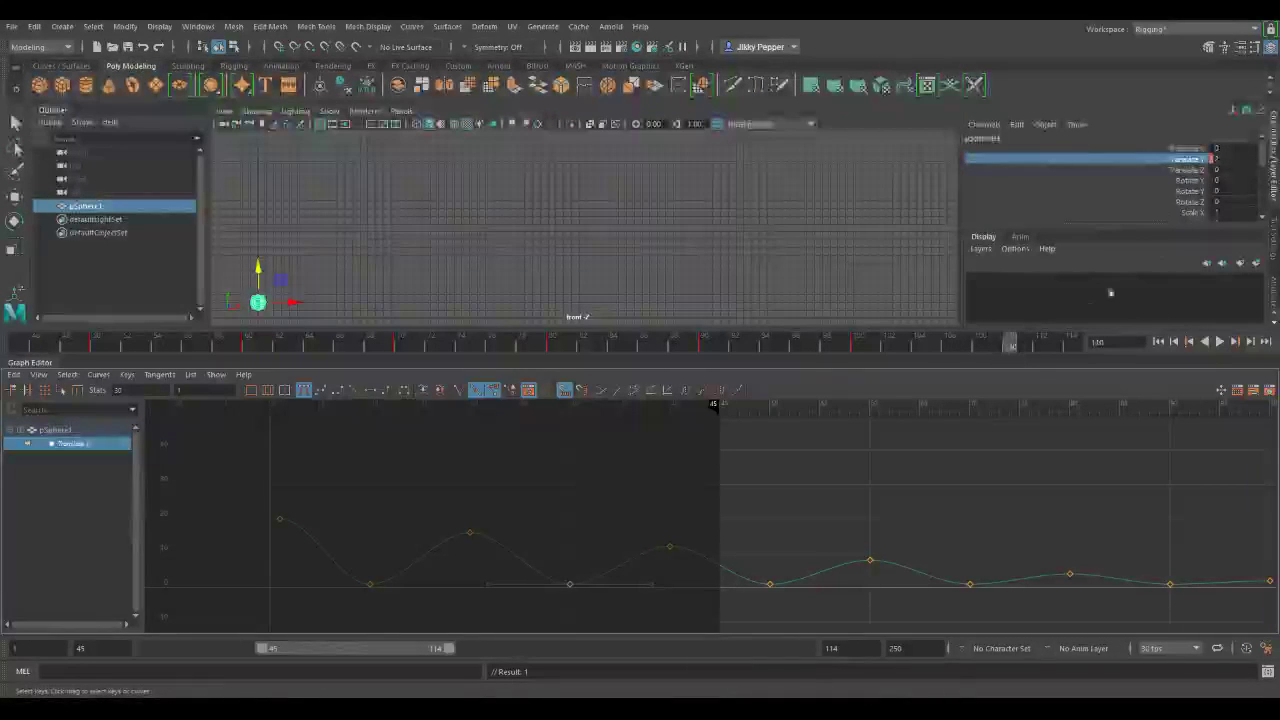
click(1226, 159)
text(0)
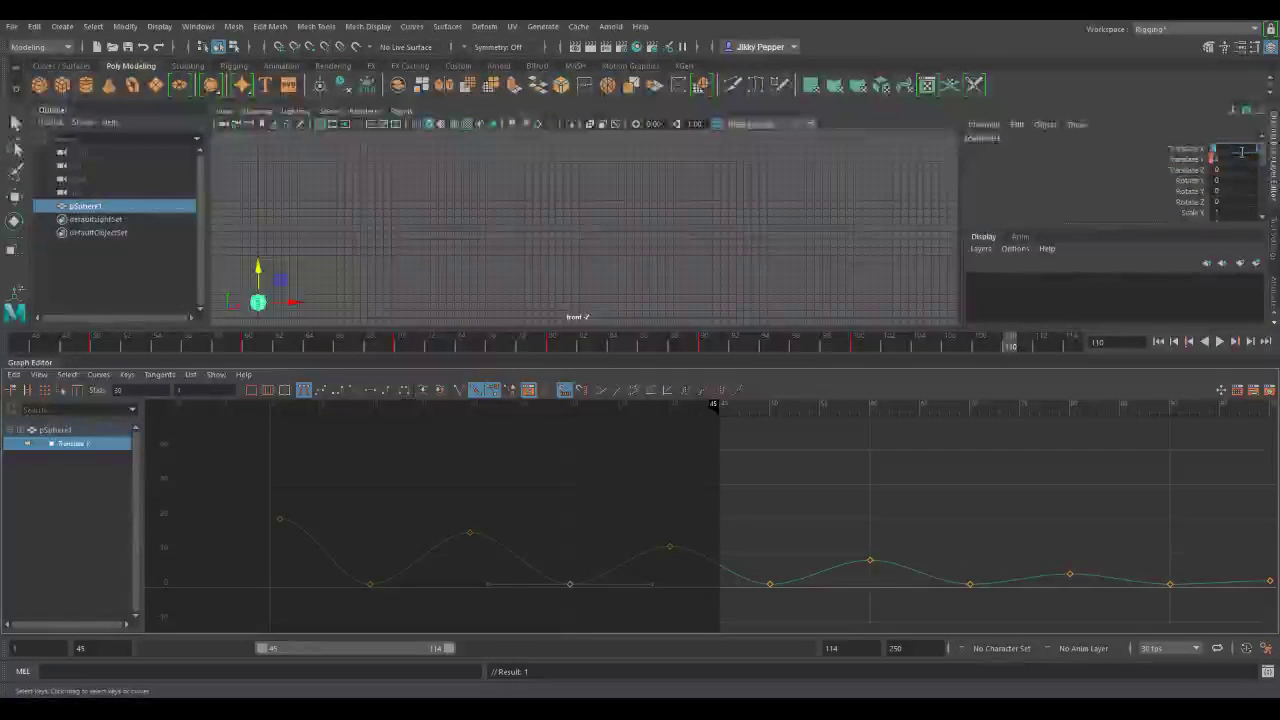
key(Return)
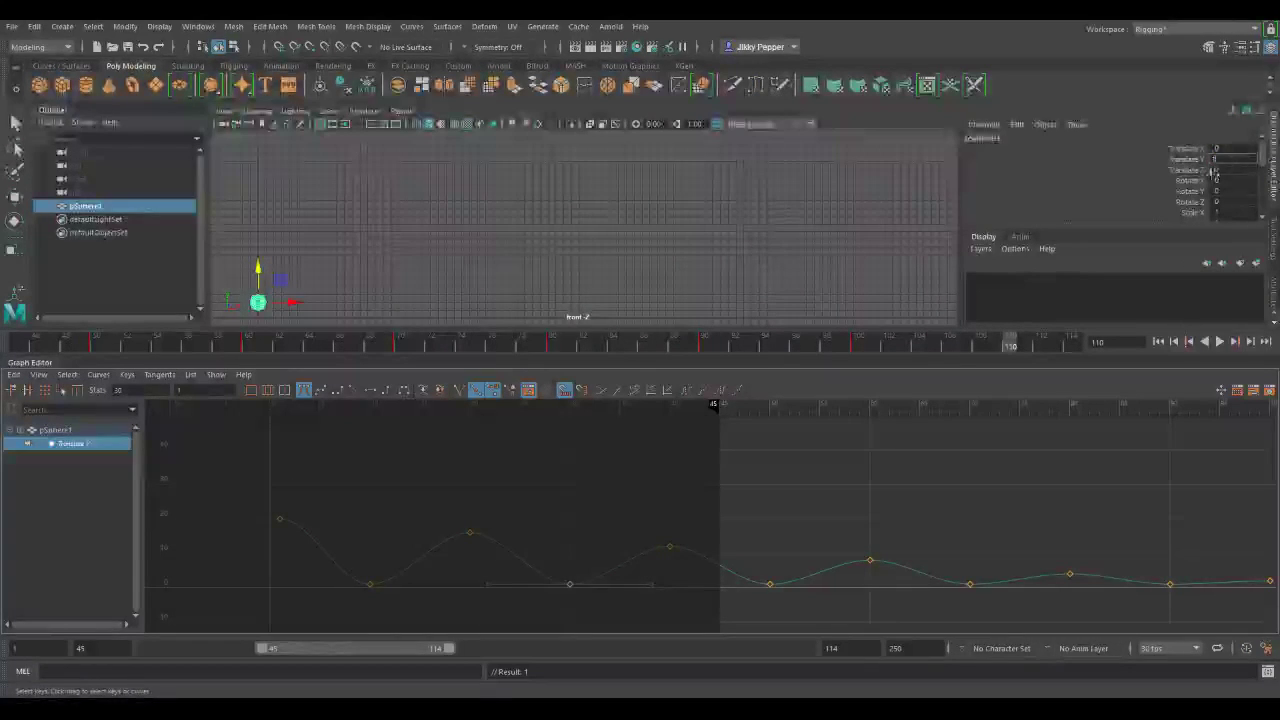
click(1190, 160)
key(s)
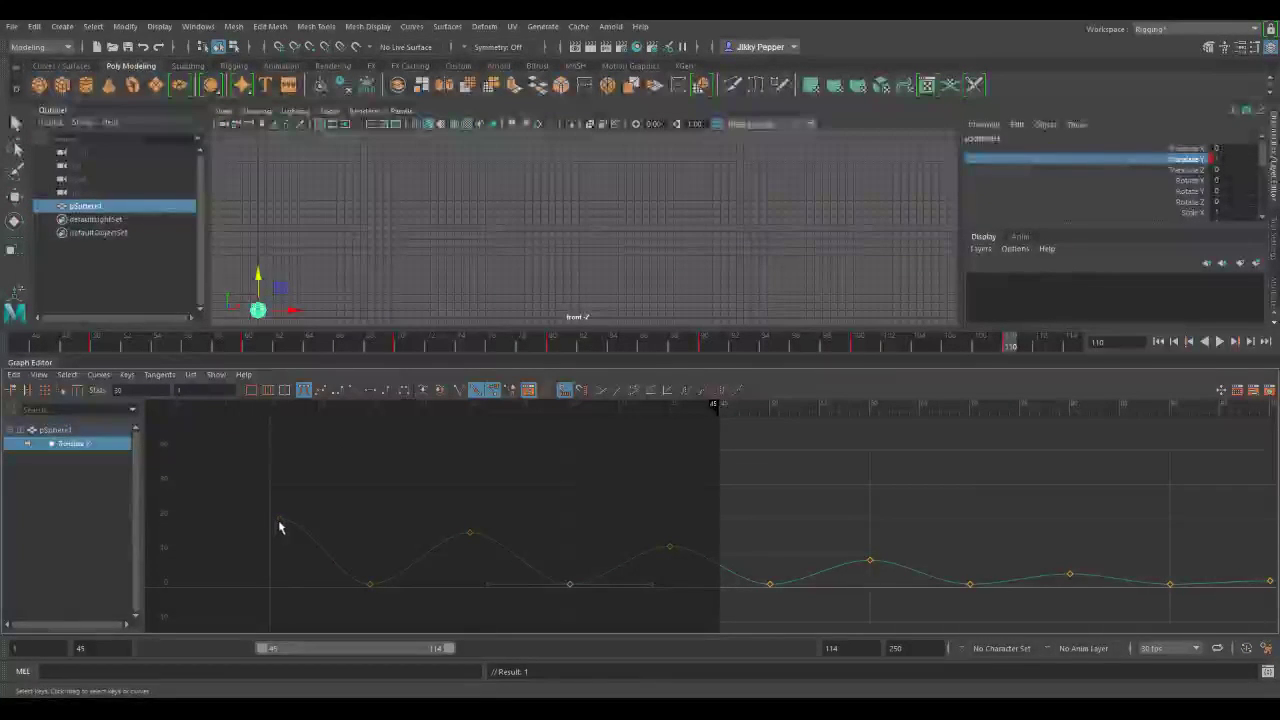
Step: Set the playback range to frames 1 through 110 and move the current time back to frame 1
drag(438, 649, 490, 653)
drag(489, 653, 476, 651)
scroll(669, 523, down, 2)
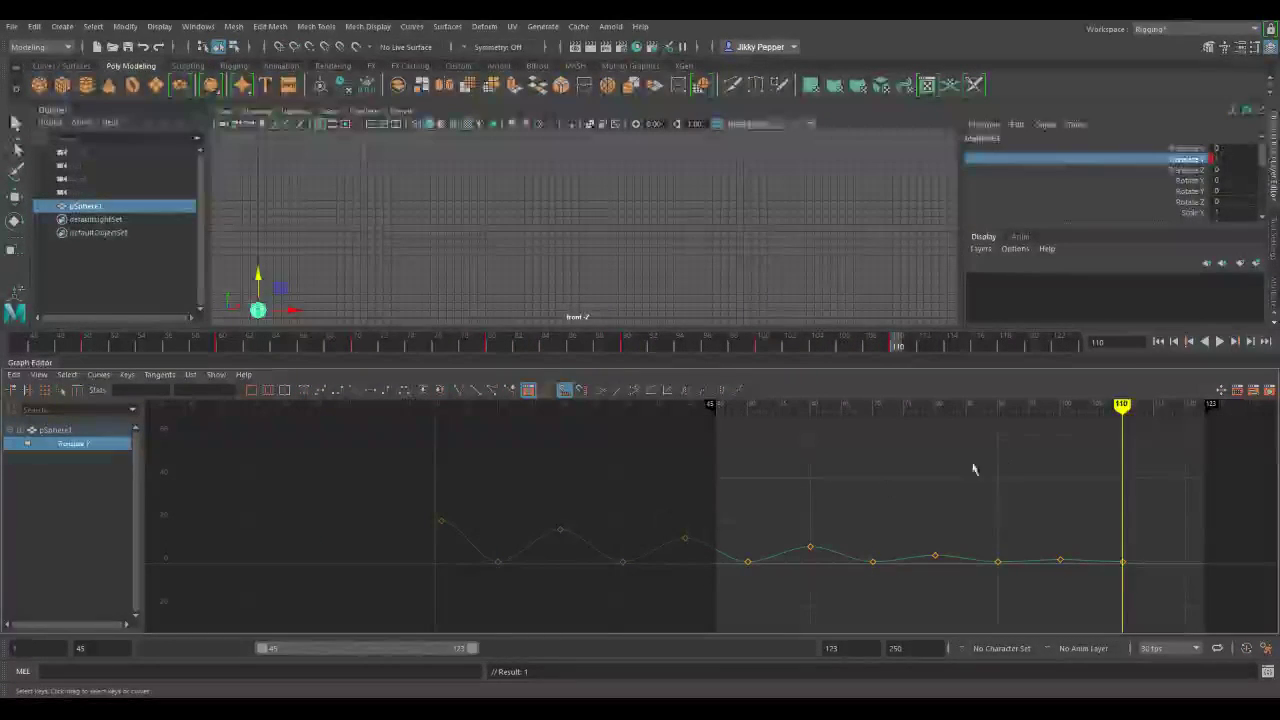
mouse_move(1122, 405)
mouse_down()
mouse_move(497, 408)
mouse_move(439, 456)
mouse_up()
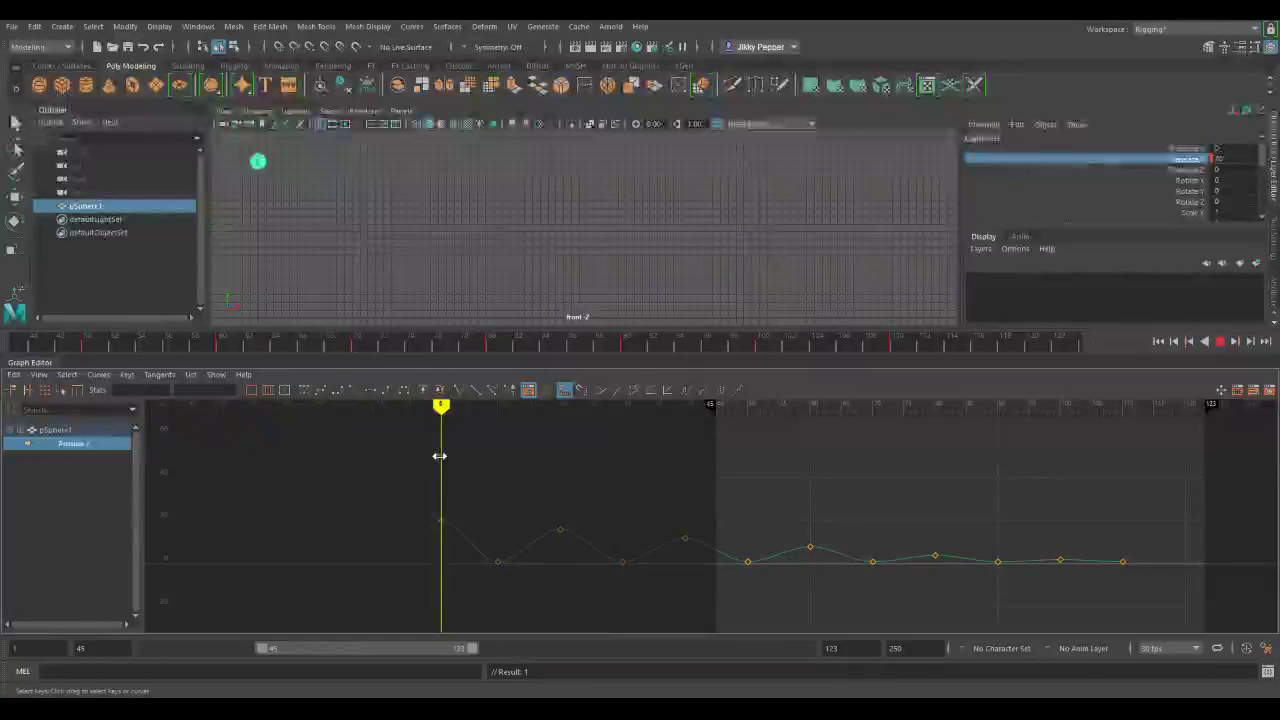
mouse_move(423, 651)
mouse_down()
mouse_move(490, 651)
mouse_move(284, 651)
mouse_move(442, 651)
mouse_up()
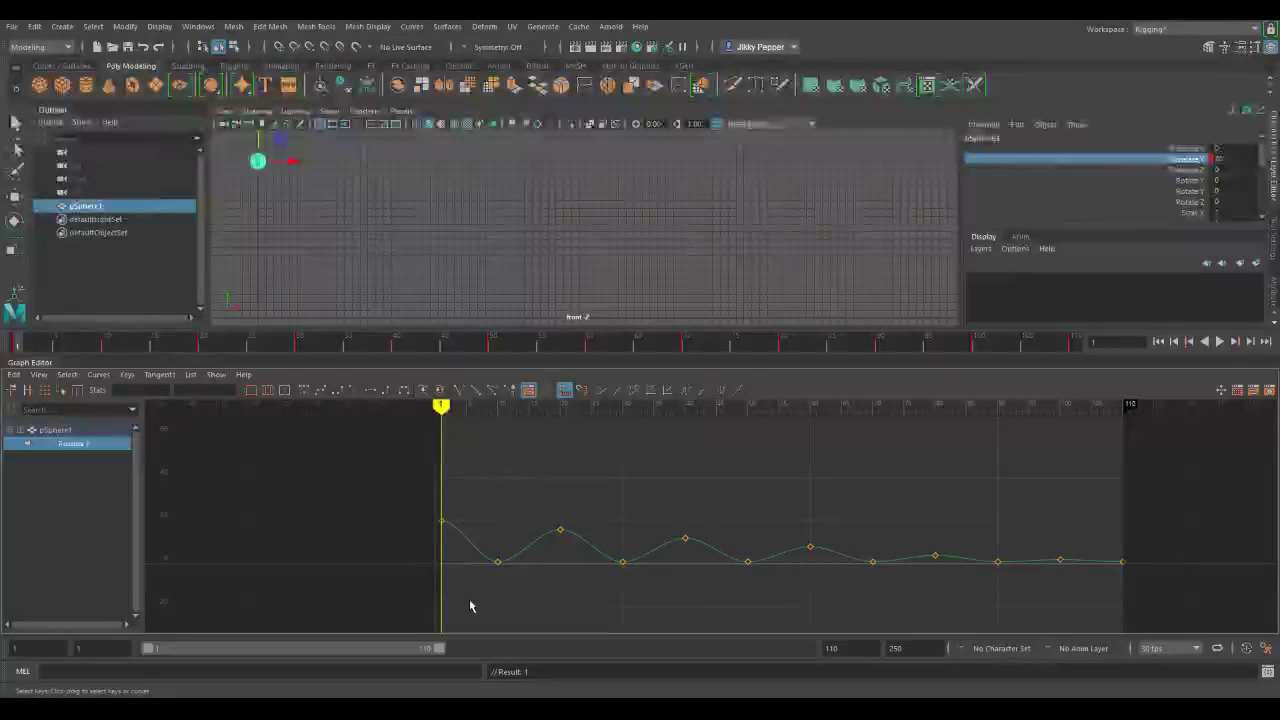
Step: Select all the ground-contact keys of the Translate Y curve, from frame 10 to 110, and break their tangents
key(f)
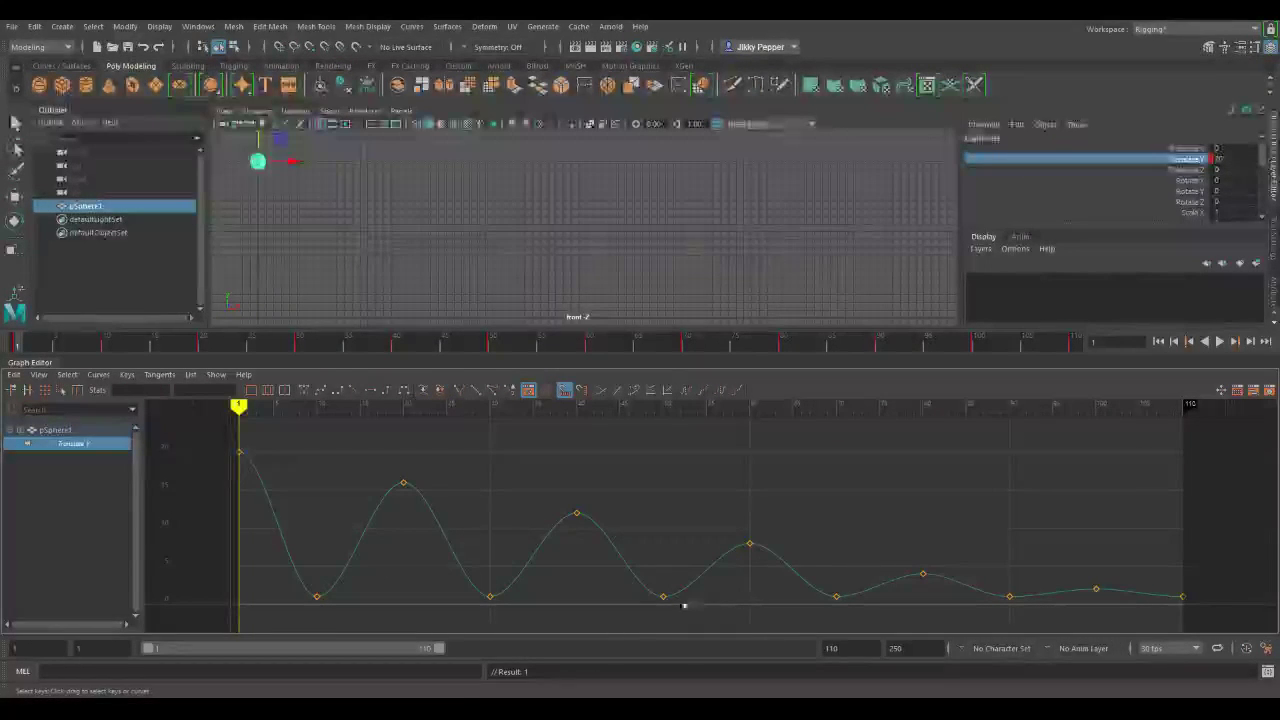
drag(267, 608, 1227, 598)
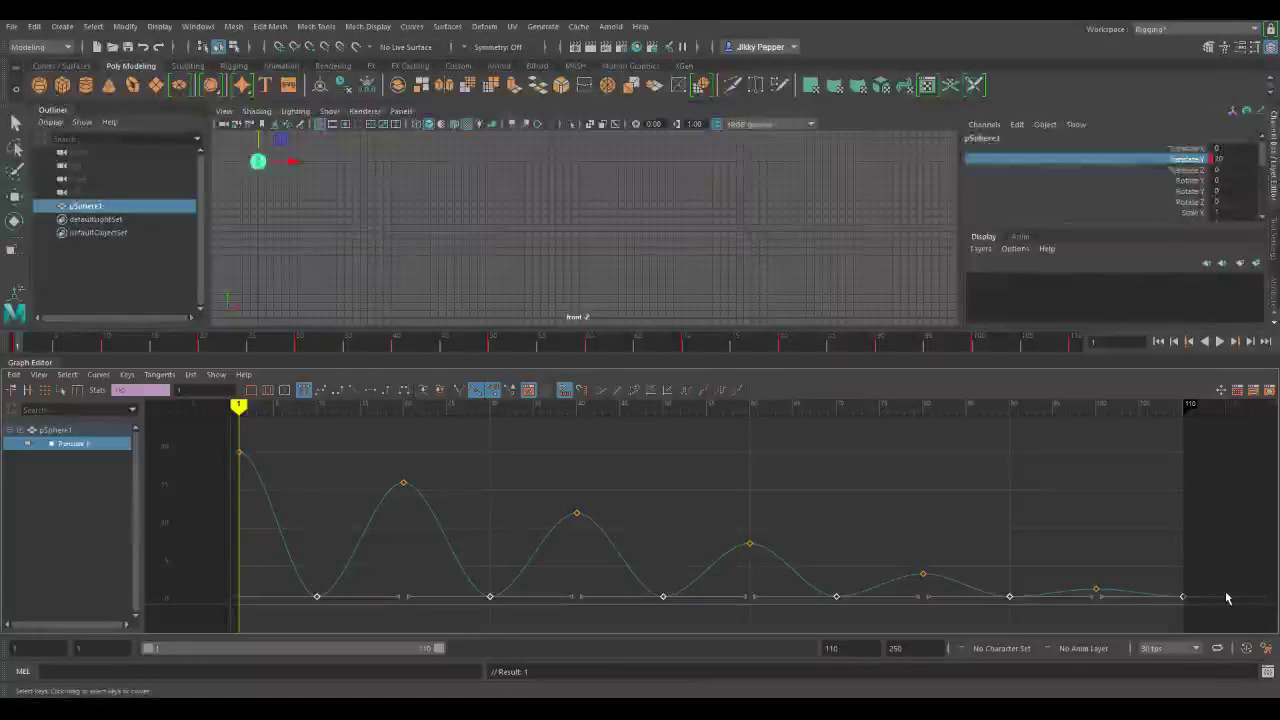
click(459, 390)
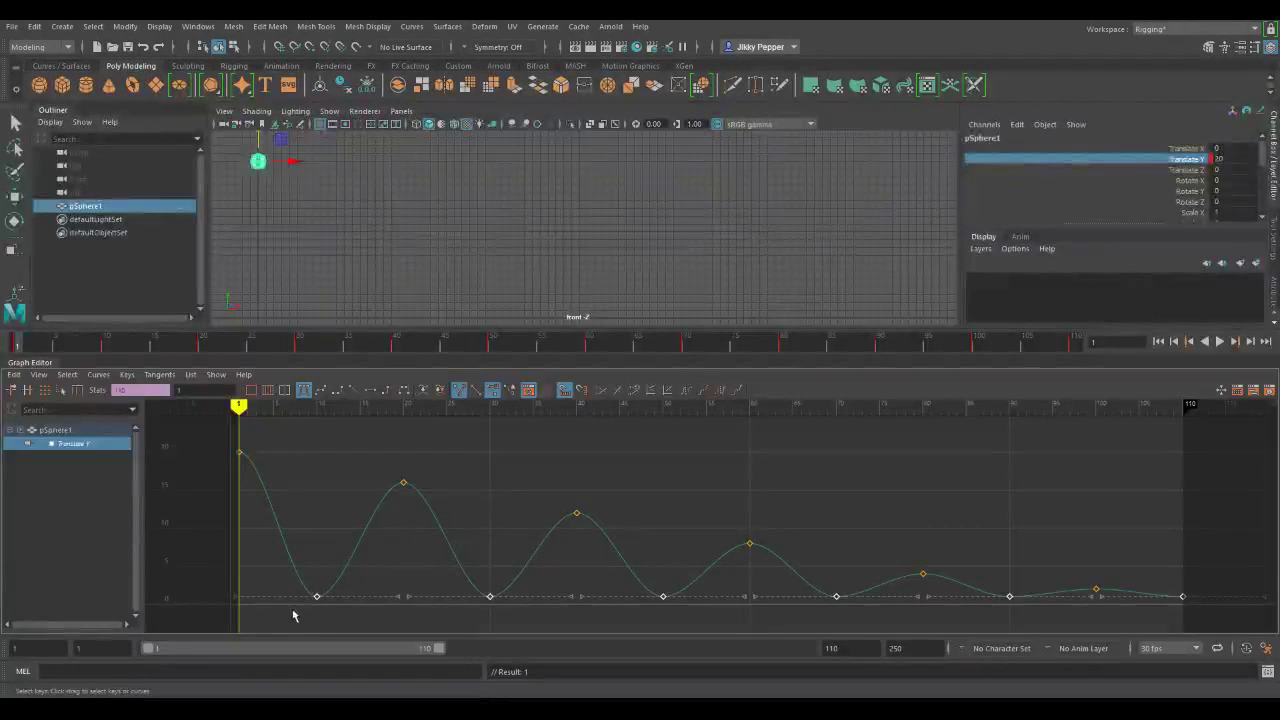
Step: Angle both tangent handles of the frame 10 key steeply upward to form a sharp V at the ground contact
click(236, 598)
drag(237, 594, 302, 537)
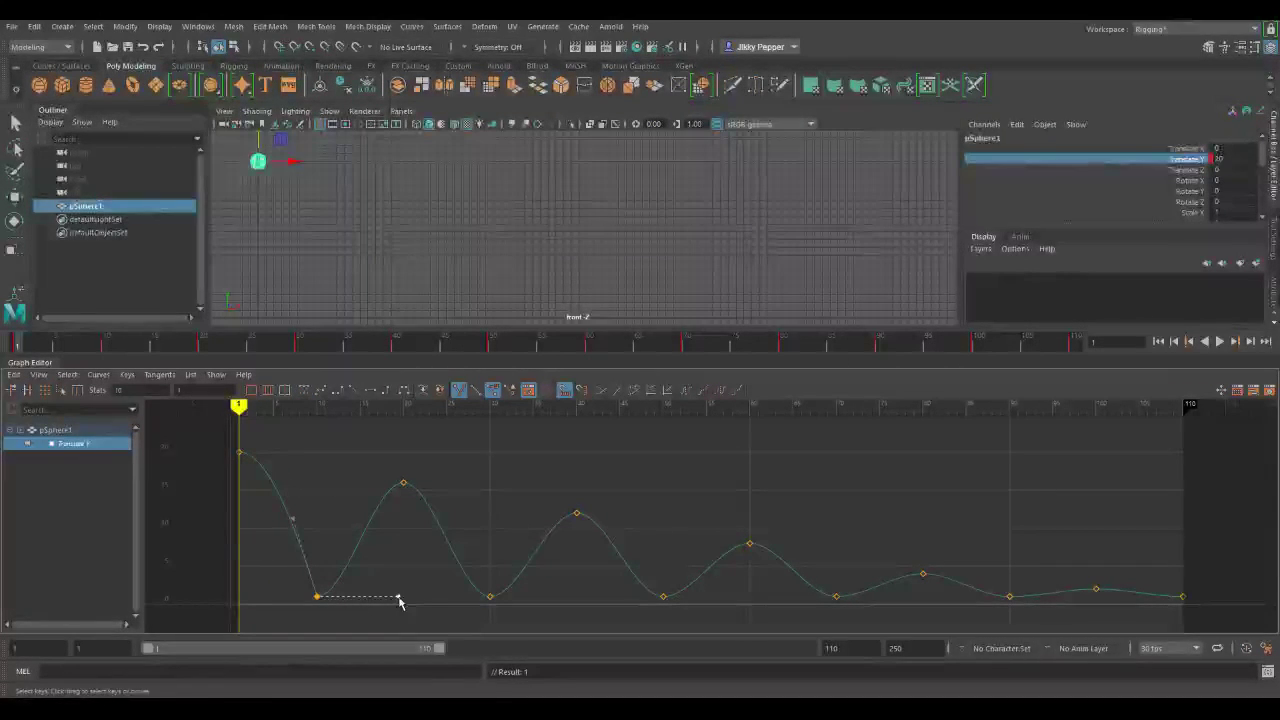
drag(397, 594, 331, 546)
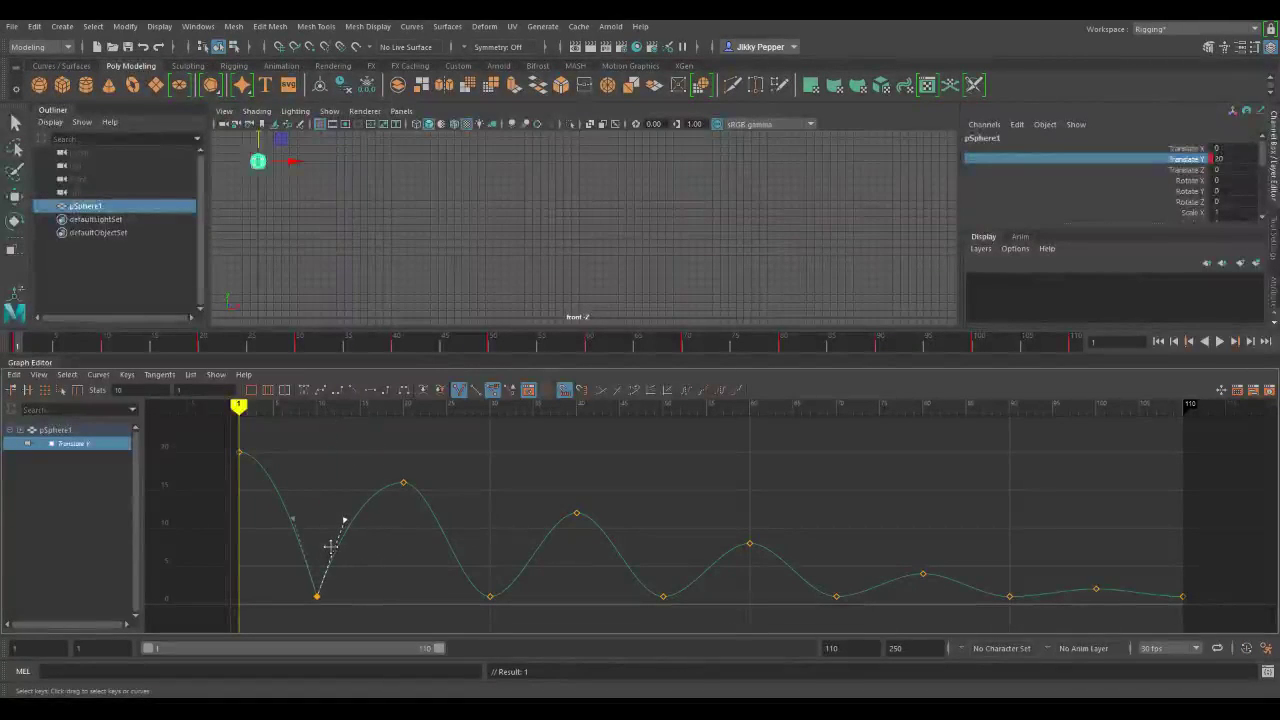
Step: Angle both tangent handles of the frame 30 key steeply upward to form a sharp V-shaped bounce
click(489, 600)
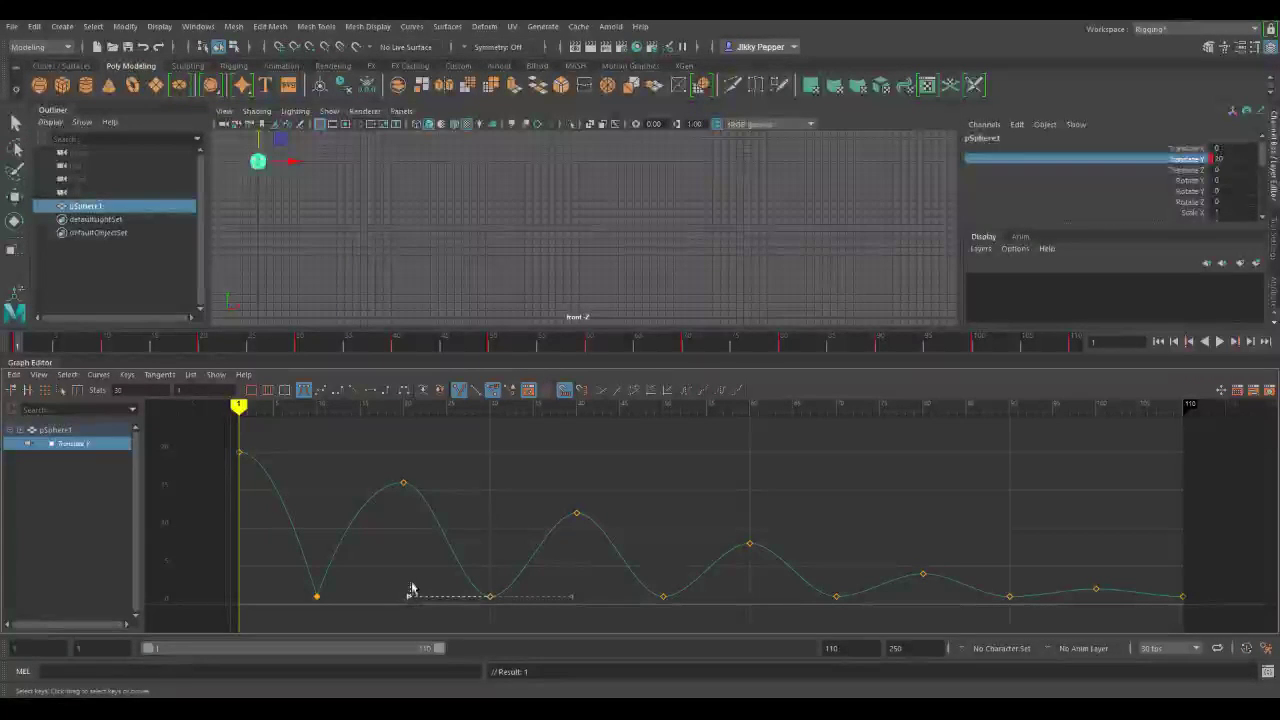
drag(410, 597, 474, 545)
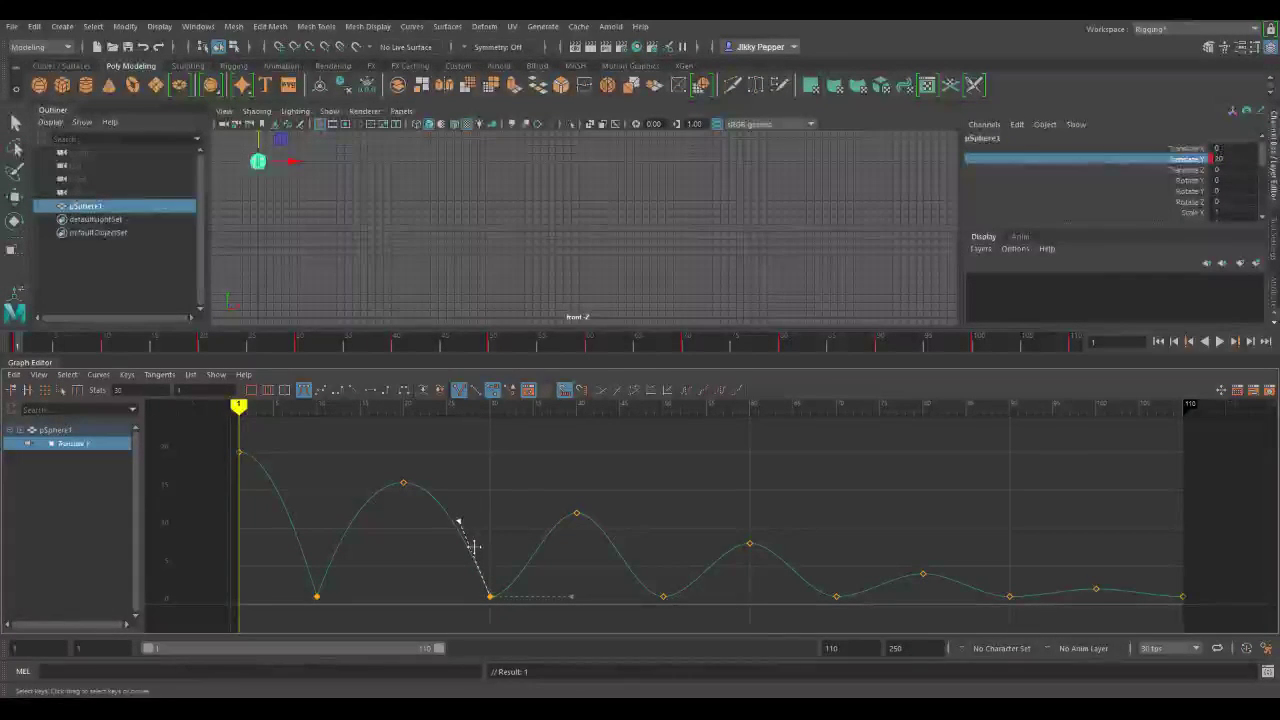
drag(571, 597, 511, 536)
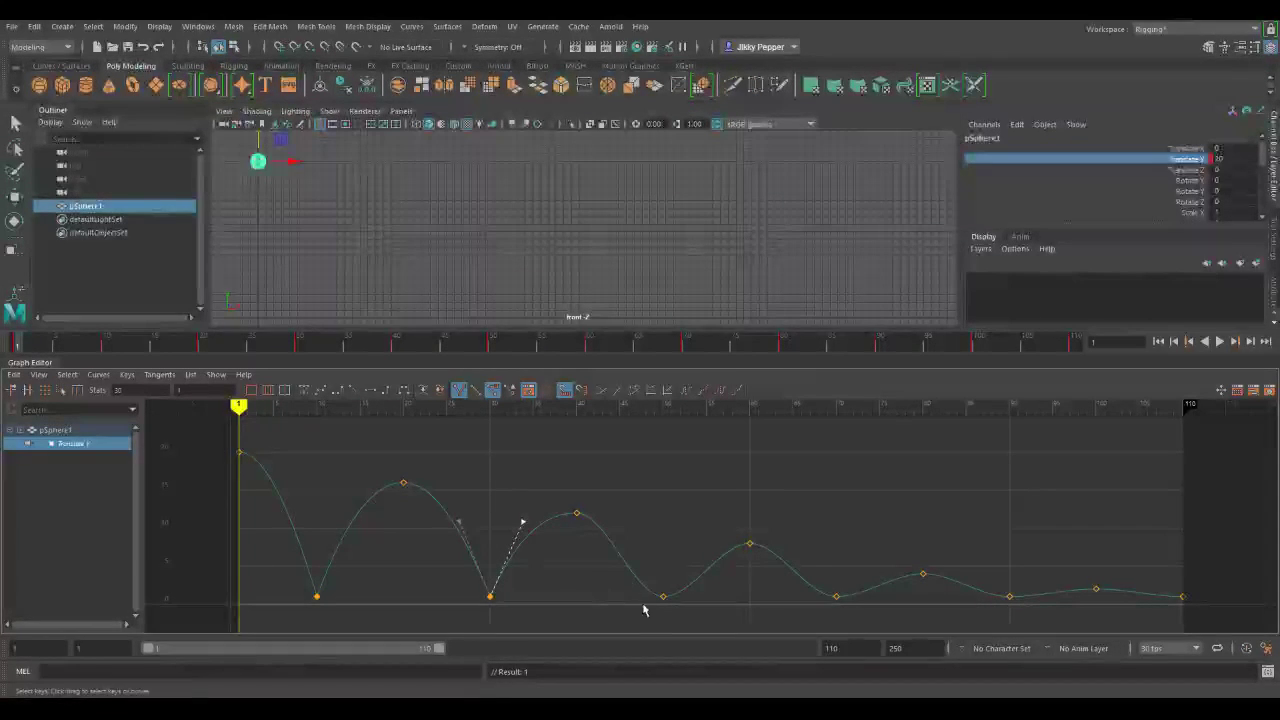
Step: Angle both tangent handles of the frame 50 key upward so the curve meets the ground in a sharp V
drag(676, 589, 676, 590)
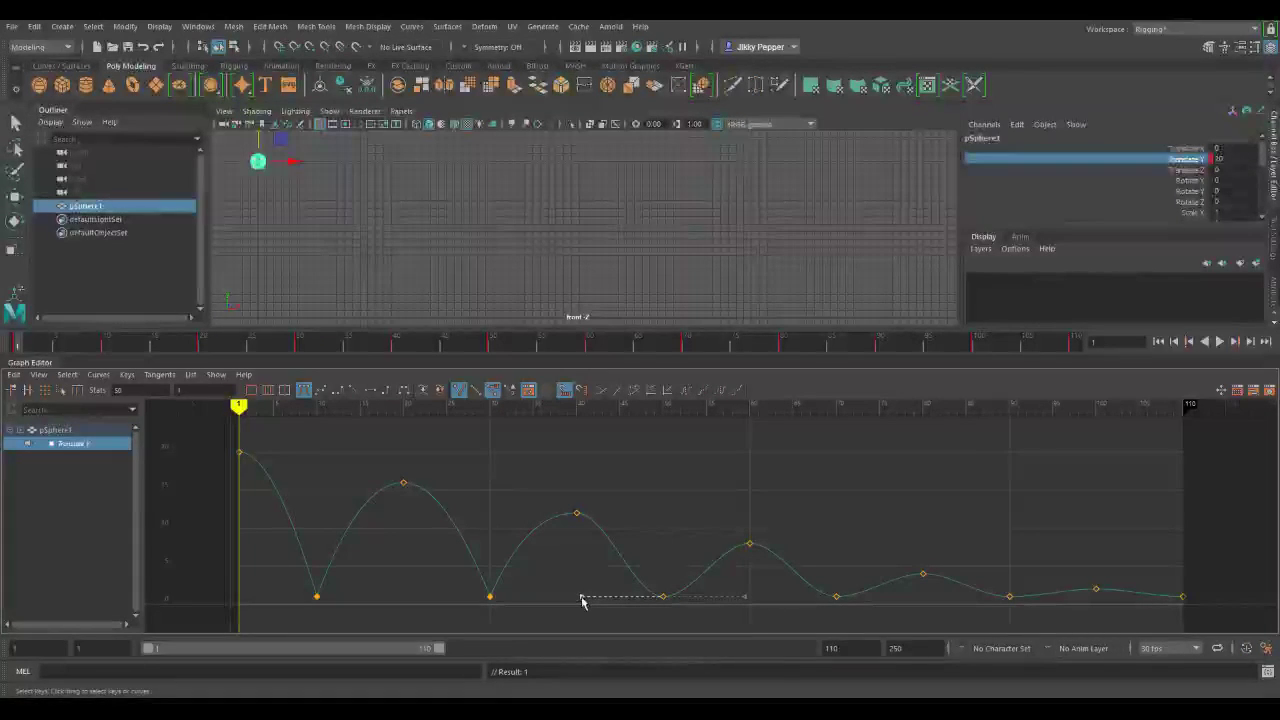
mouse_move(583, 598)
mouse_down()
mouse_move(597, 568)
mouse_move(585, 598)
mouse_up()
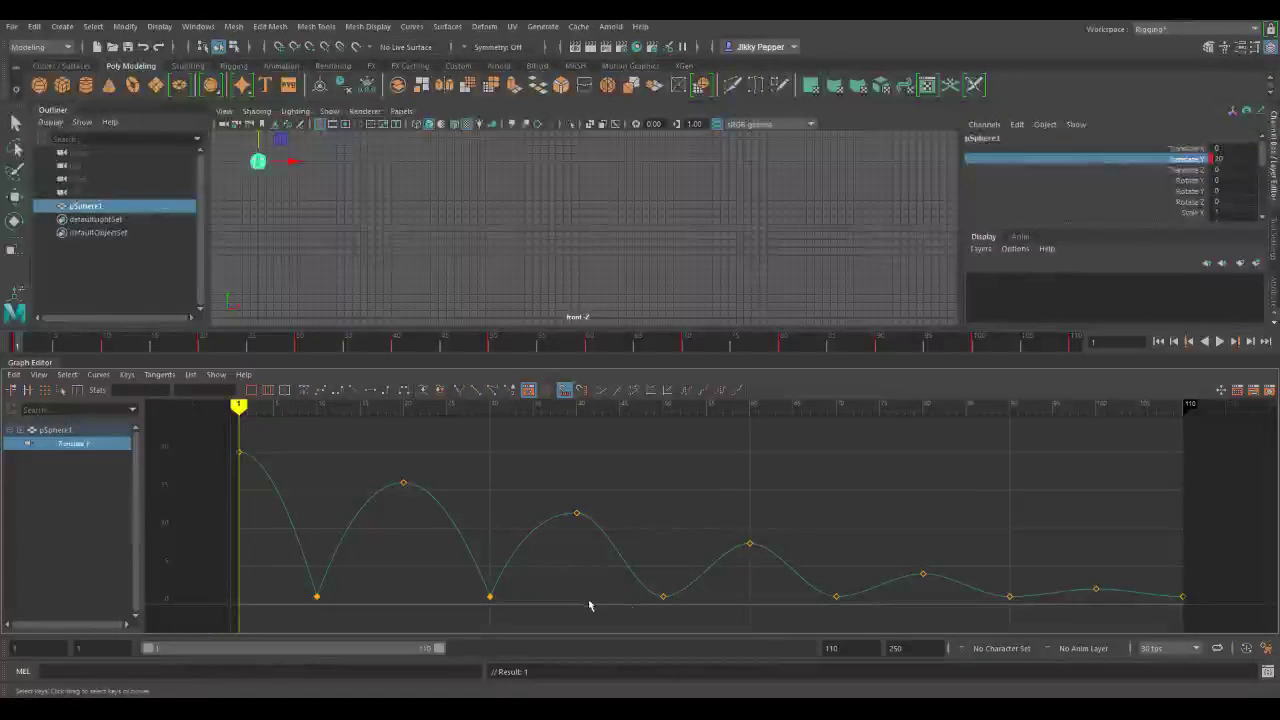
click(660, 604)
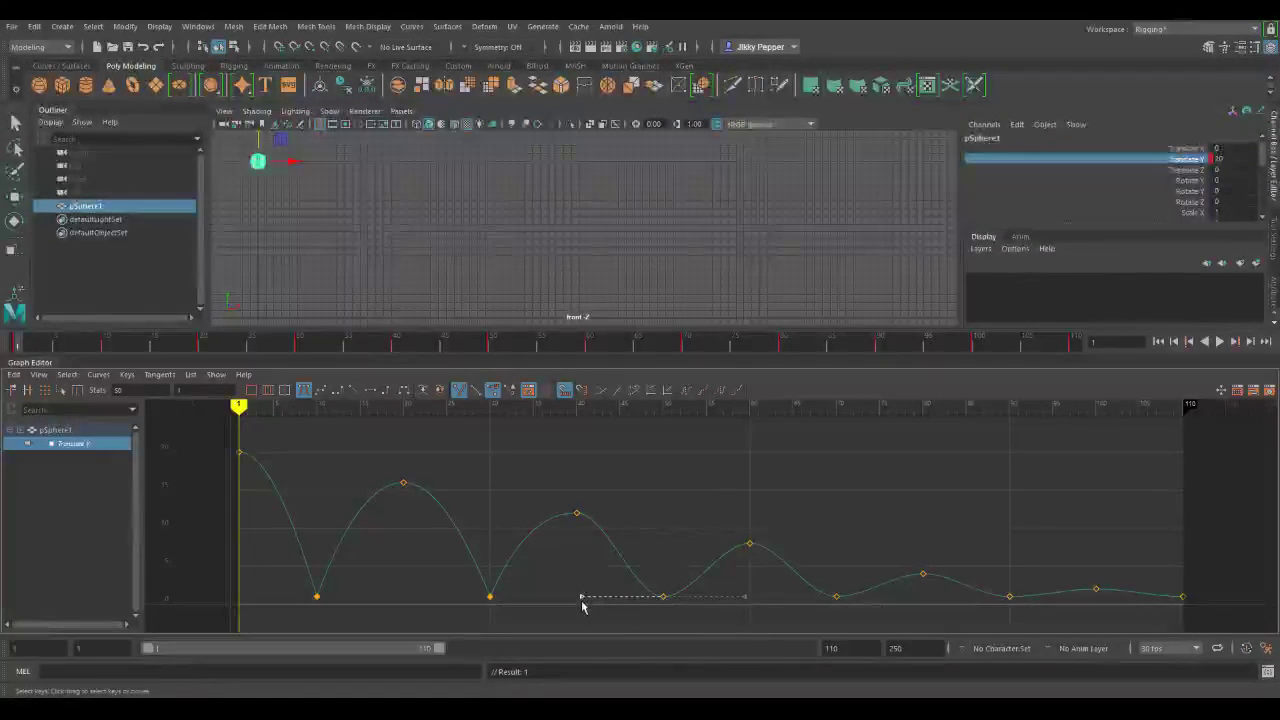
drag(583, 601, 643, 548)
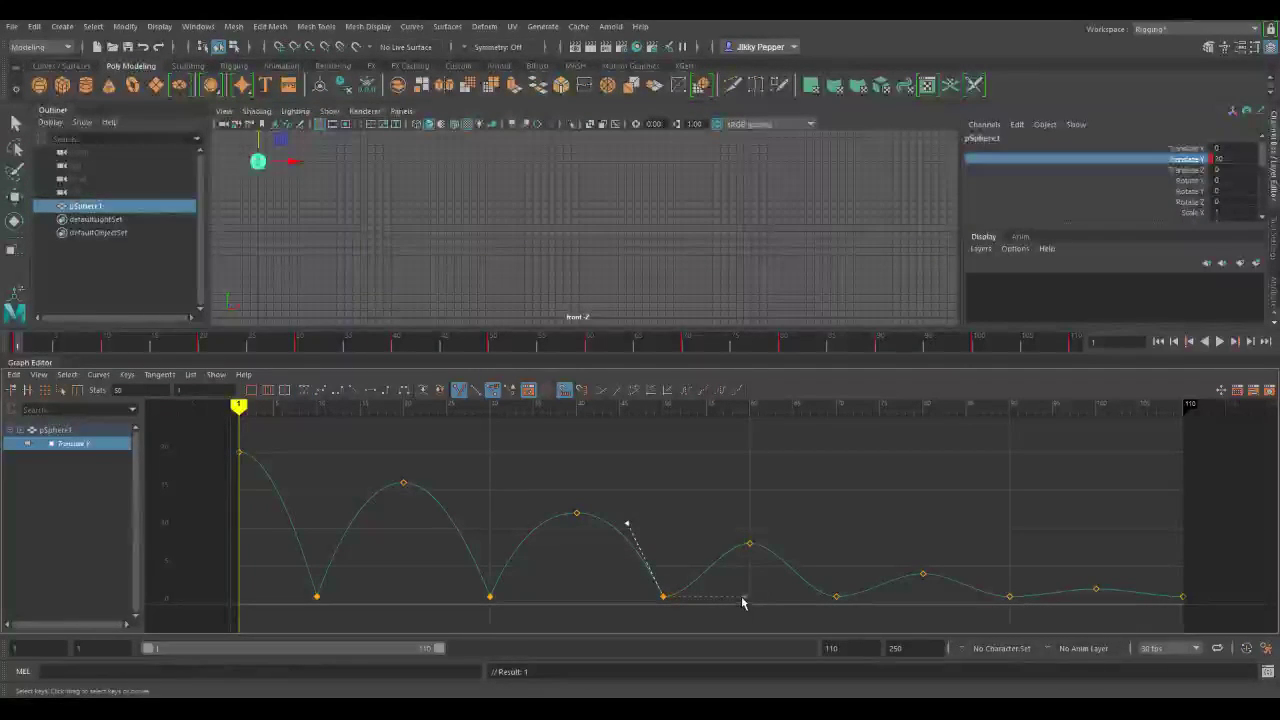
drag(745, 598, 697, 540)
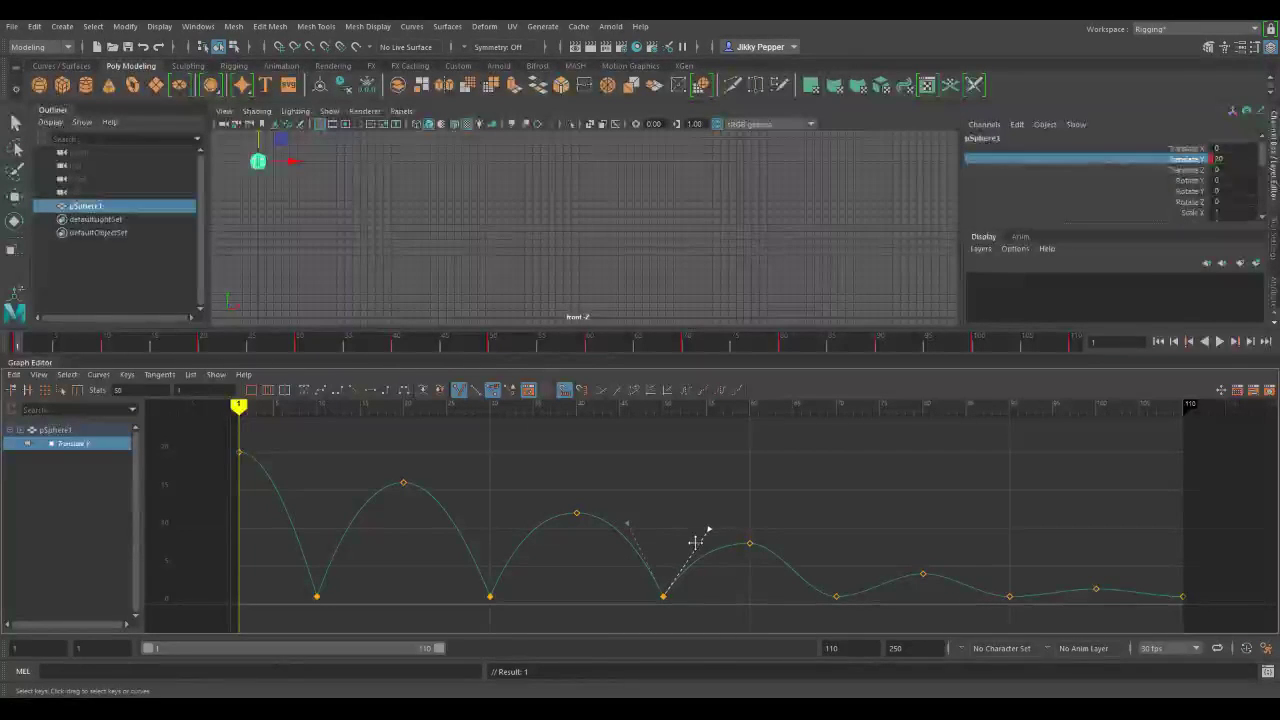
Step: Angle both tangent handles of the frame 70 ground-contact key upward to form a sharp V-shaped bounce
click(829, 611)
click(756, 598)
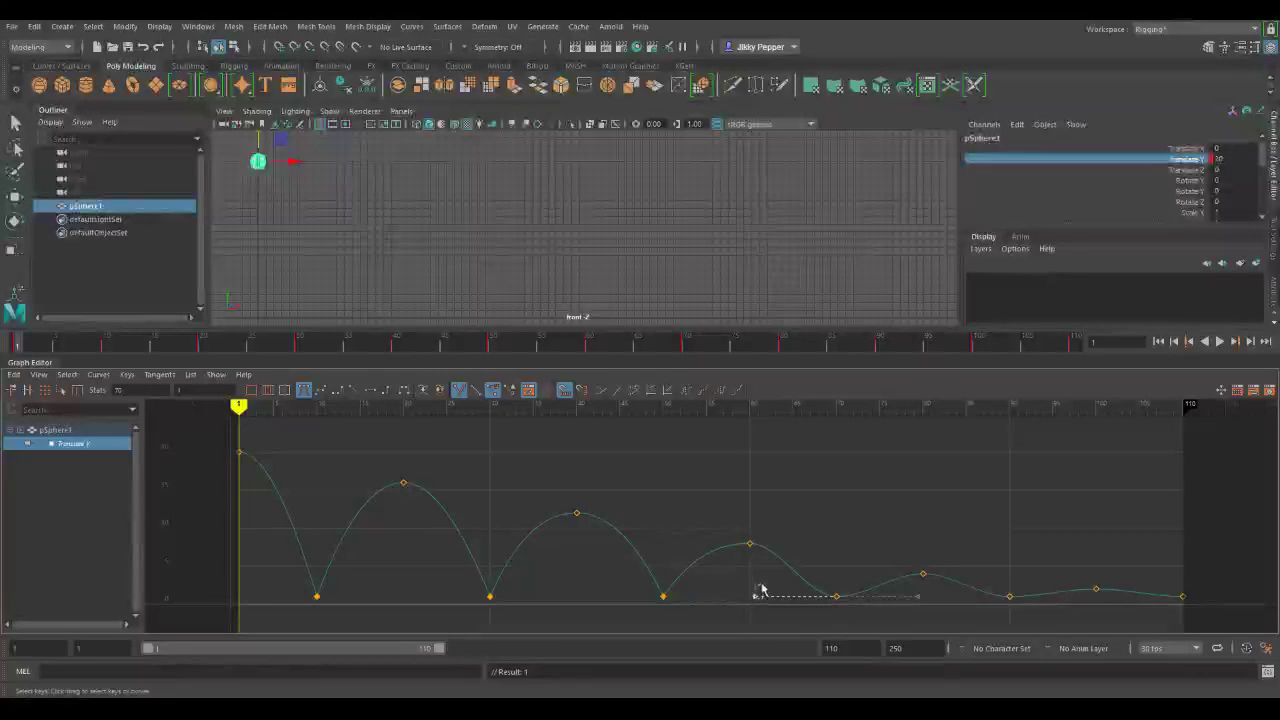
drag(755, 600, 812, 553)
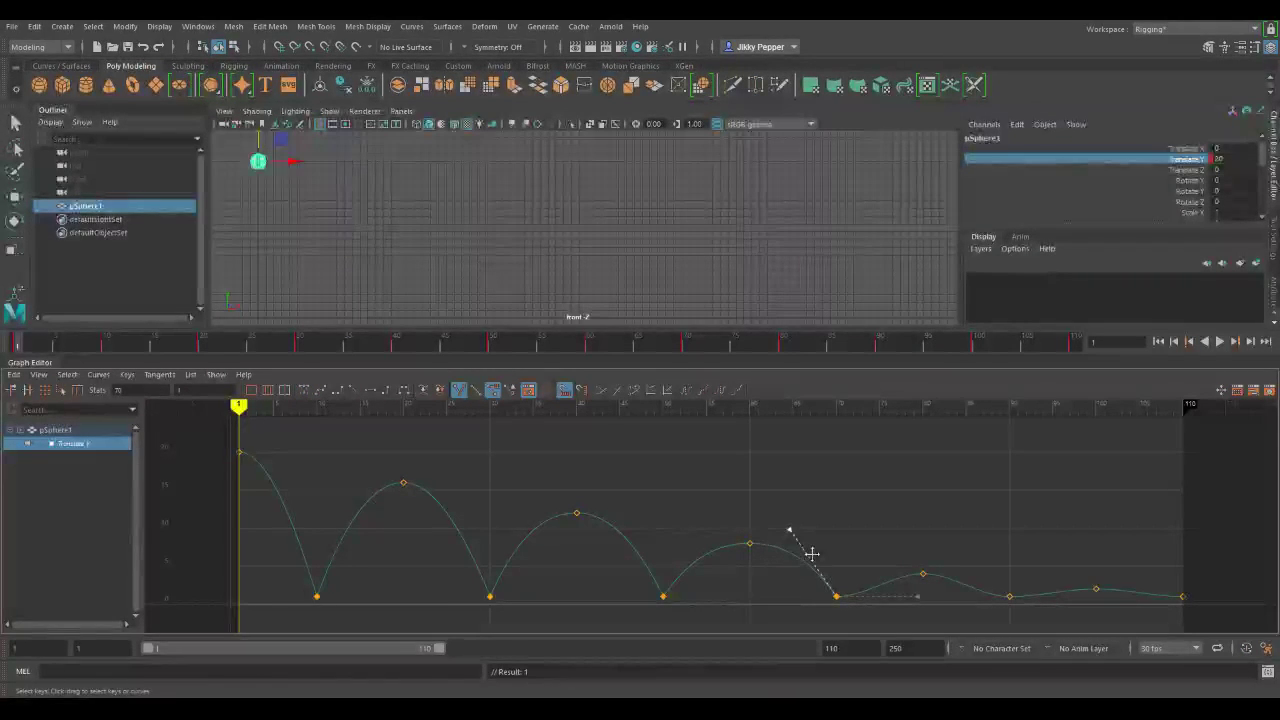
click(918, 598)
drag(918, 598, 888, 552)
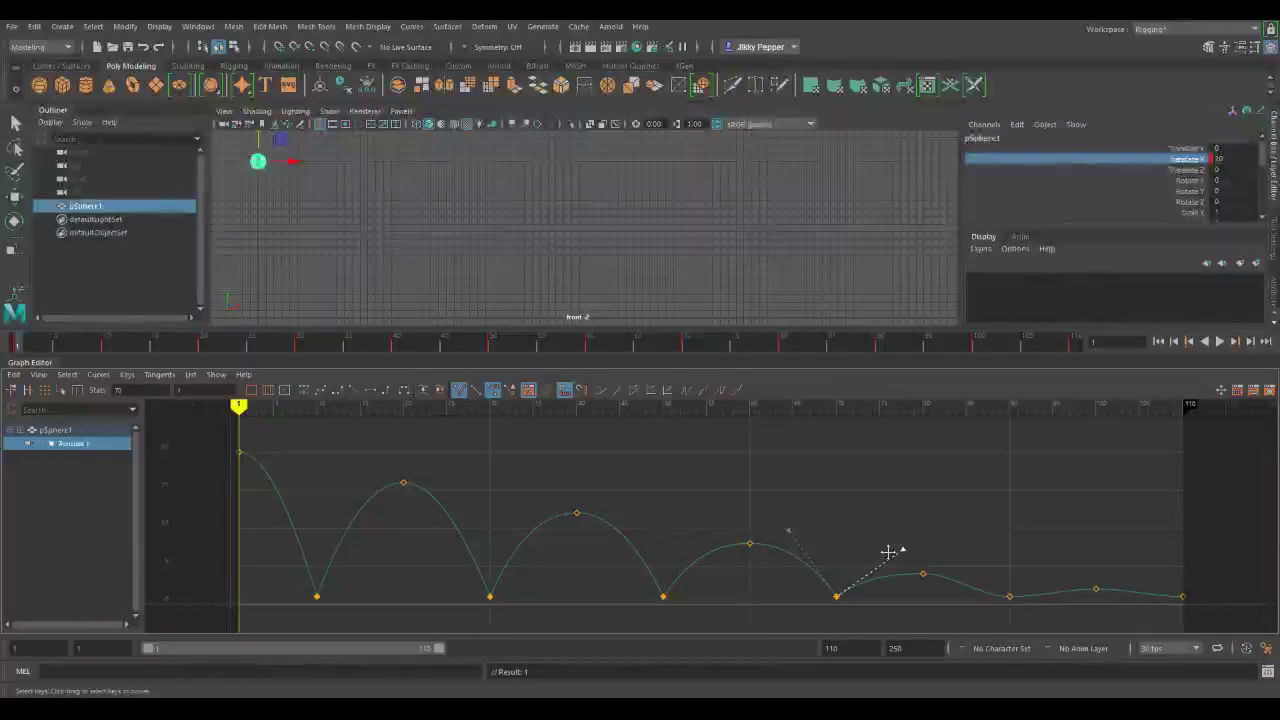
Step: Angle both tangent handles of the frame 90 ground-contact key slightly upward so the curve meets the ground in a shallow V
drag(998, 616, 1012, 597)
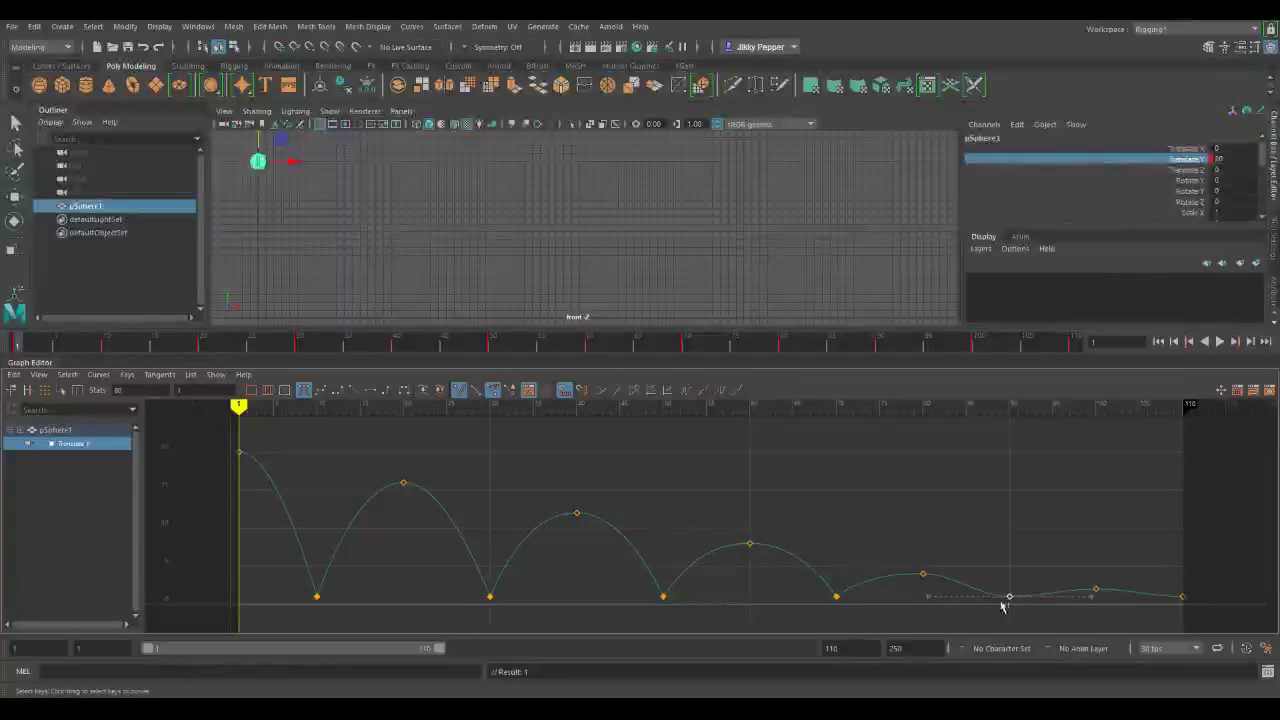
click(927, 597)
drag(927, 597, 950, 562)
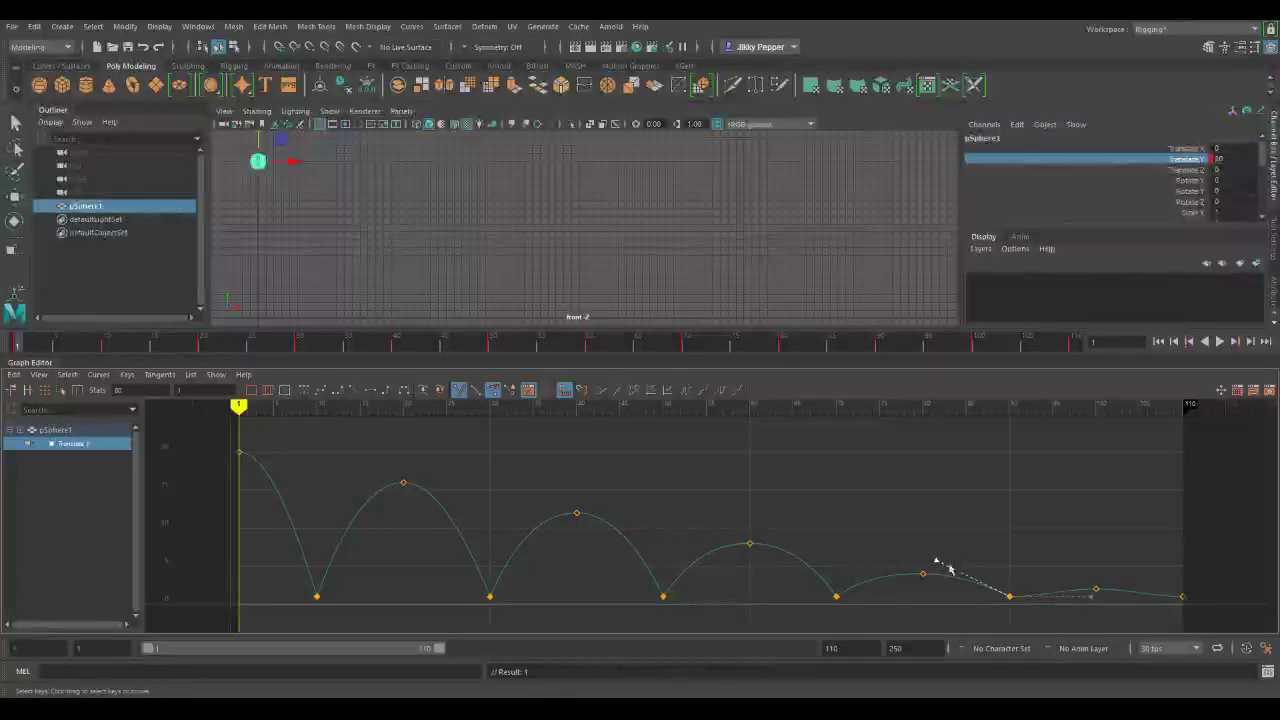
click(1090, 598)
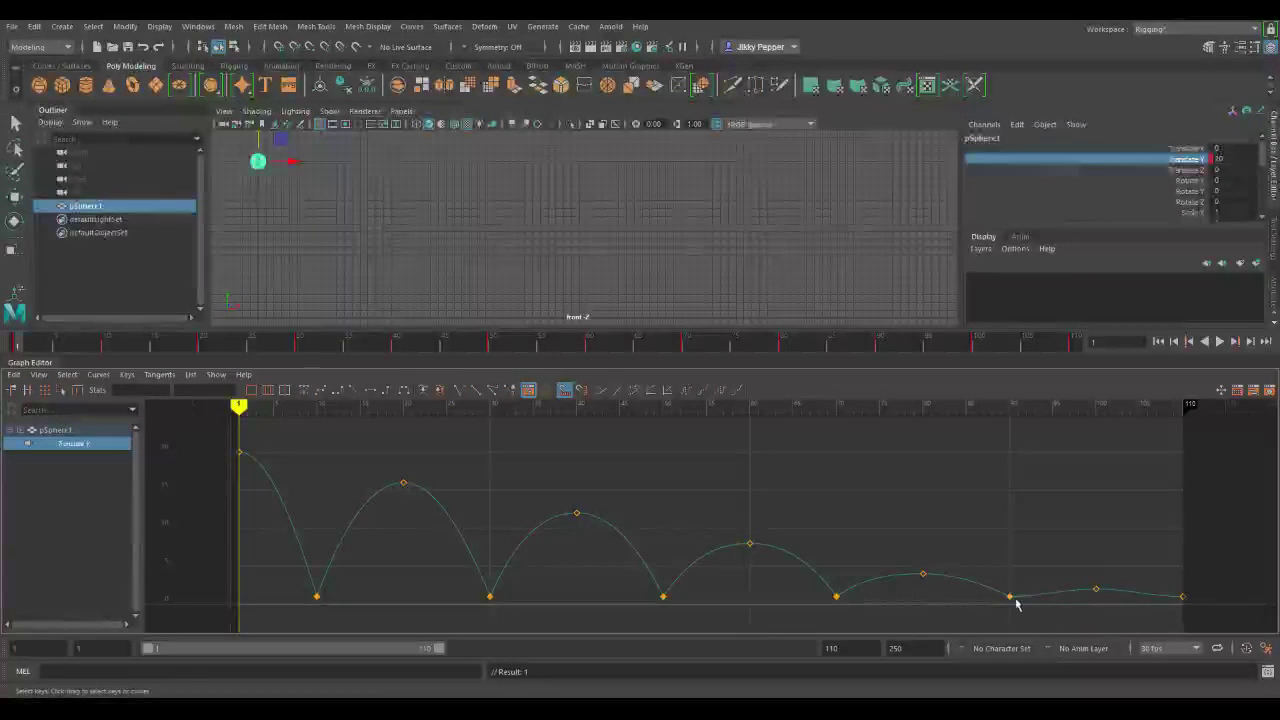
click(1009, 598)
click(1090, 598)
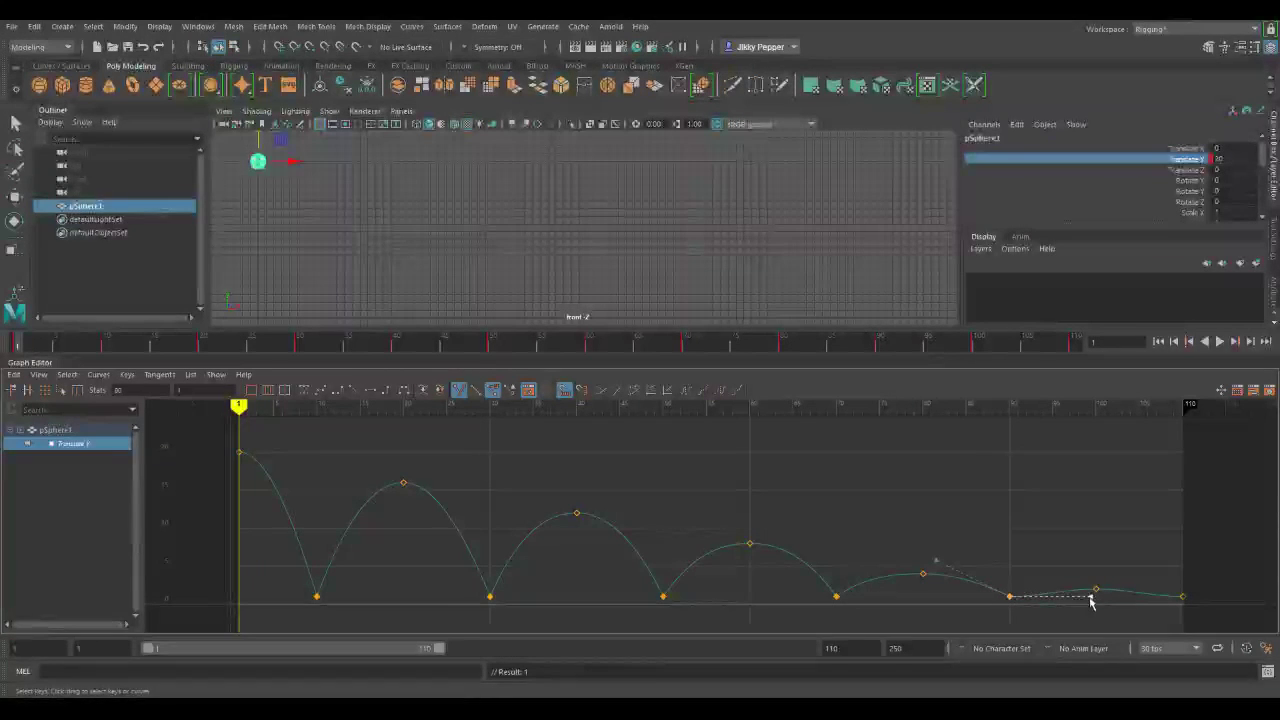
drag(1092, 601, 1072, 578)
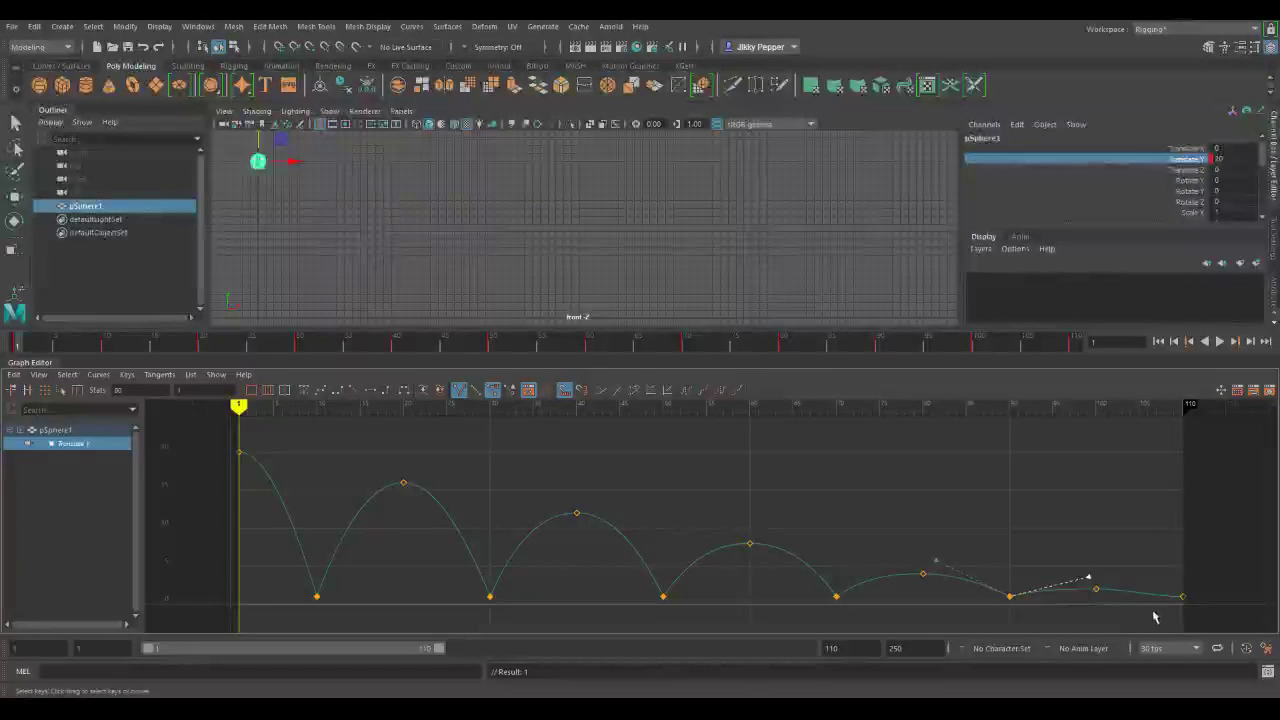
Step: Angle the incoming tangent handle of the final key at frame 110 slightly upward
click(1183, 597)
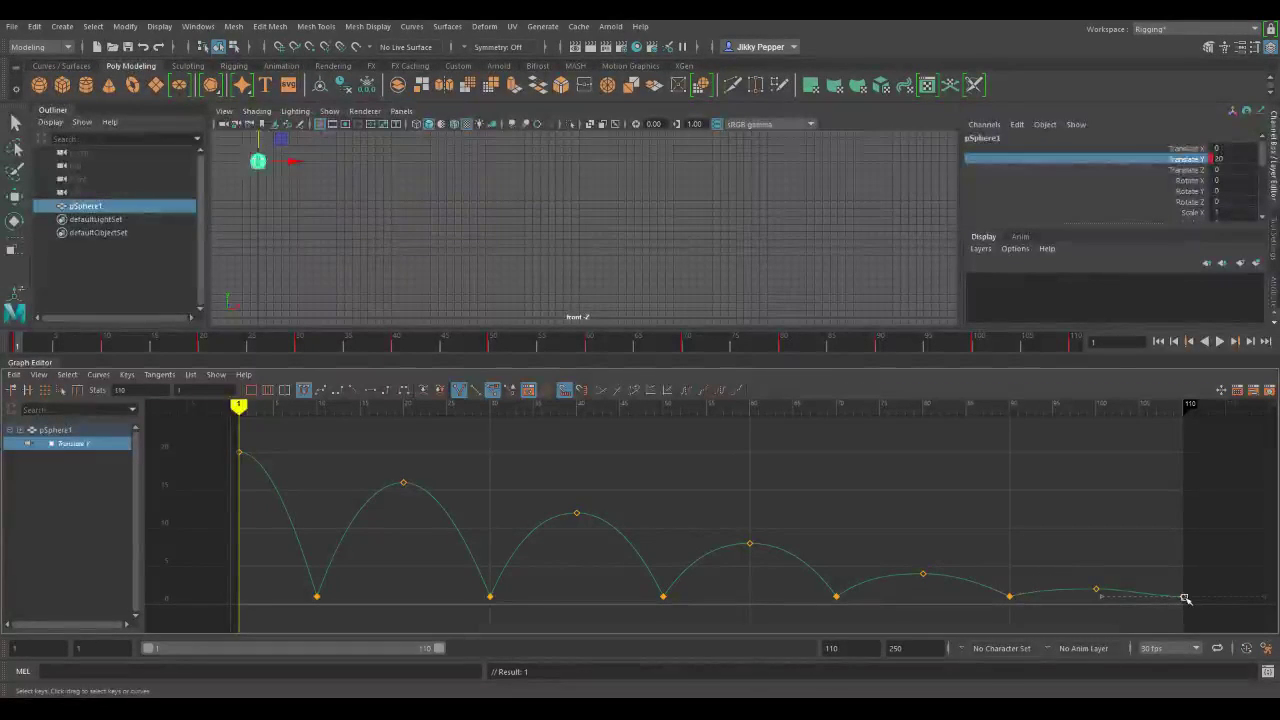
click(1103, 607)
click(1188, 596)
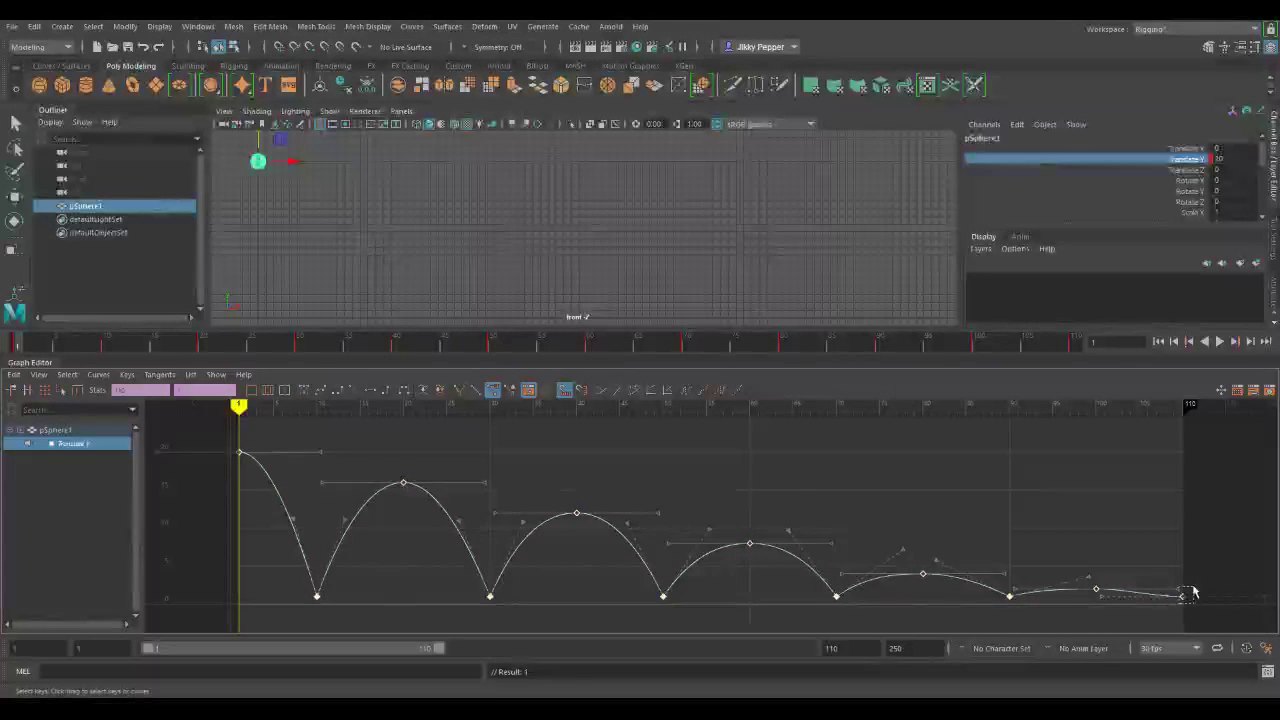
click(1182, 596)
click(1101, 603)
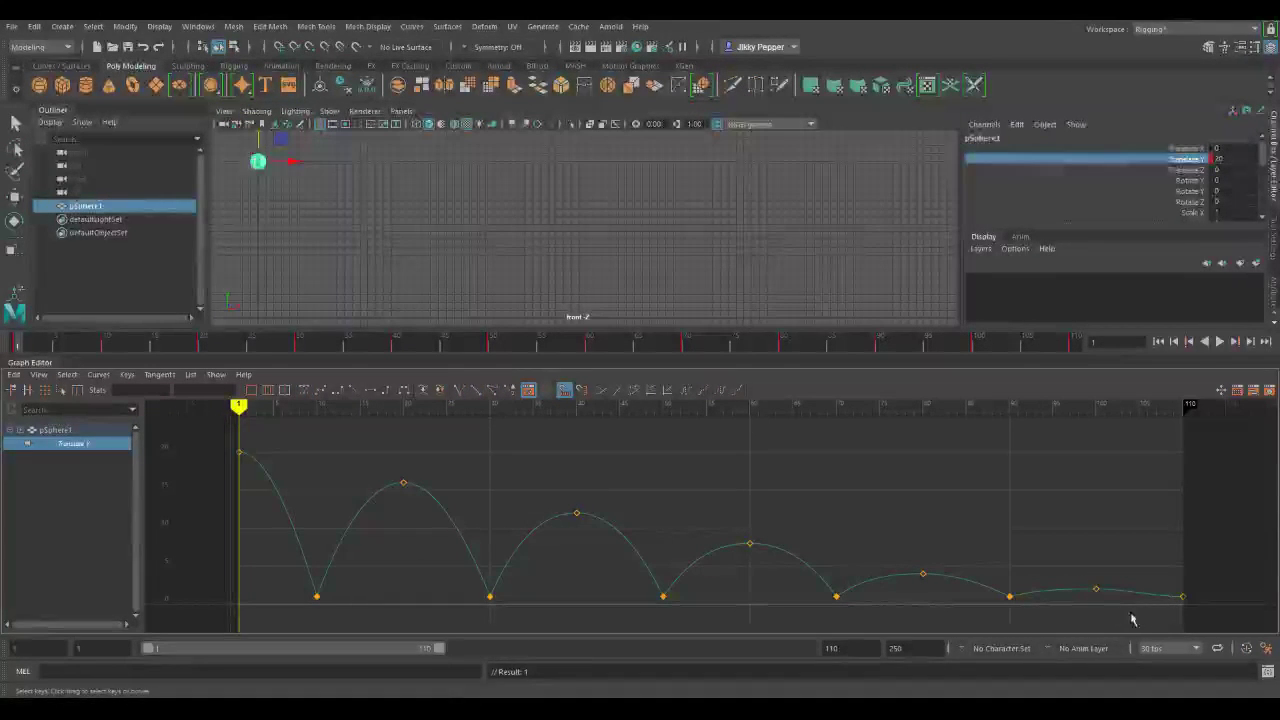
click(1182, 597)
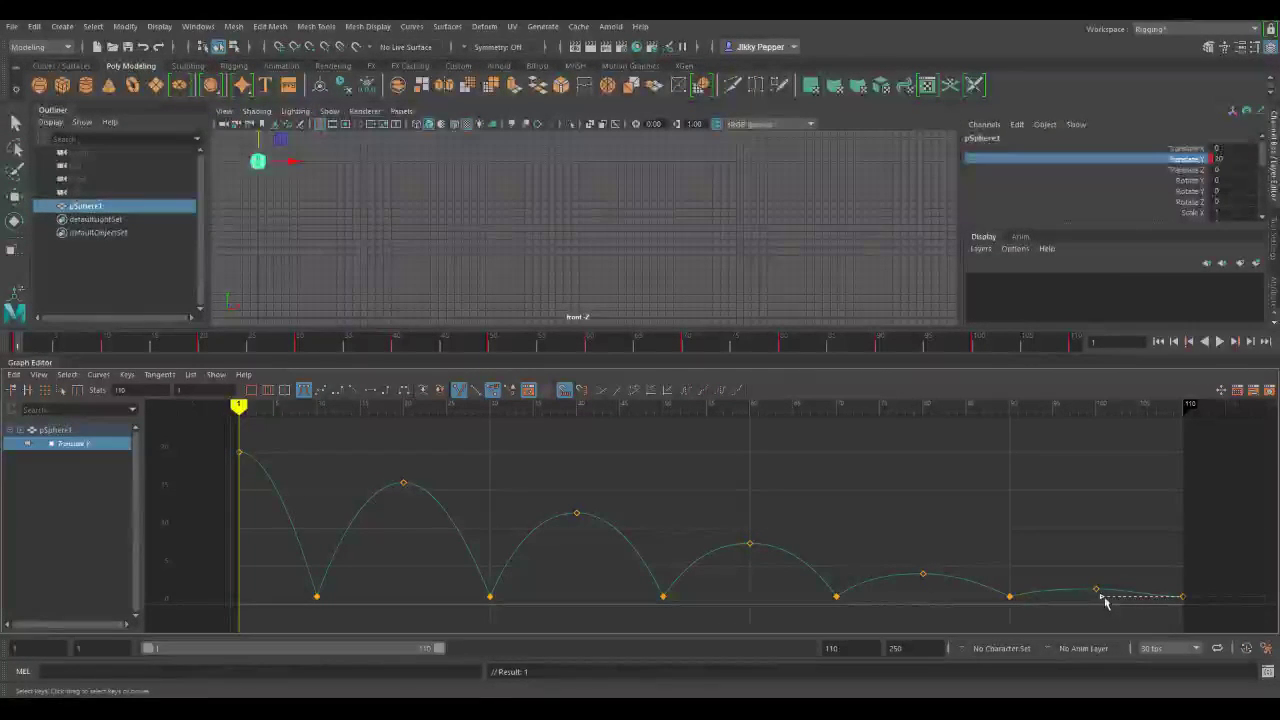
drag(1103, 595, 1099, 580)
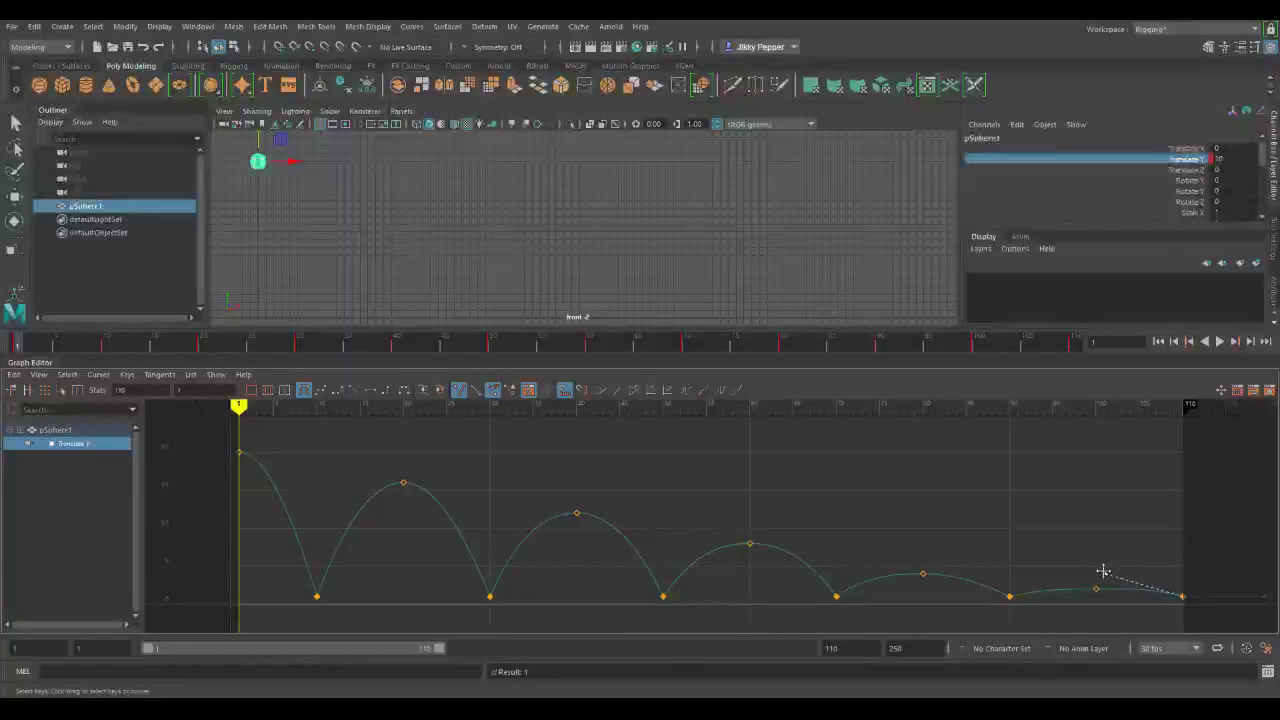
Step: Clear the key selection and play back the animation to check the timing of the bounces
click(1060, 621)
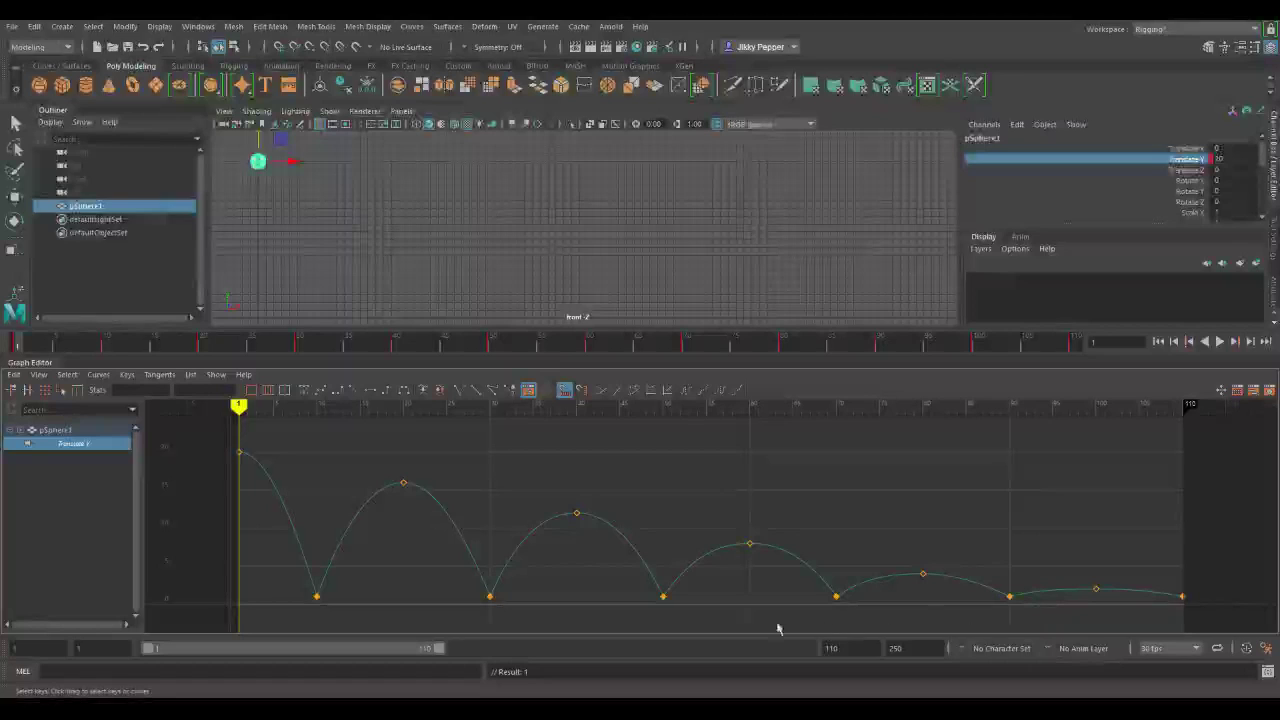
click(1219, 344)
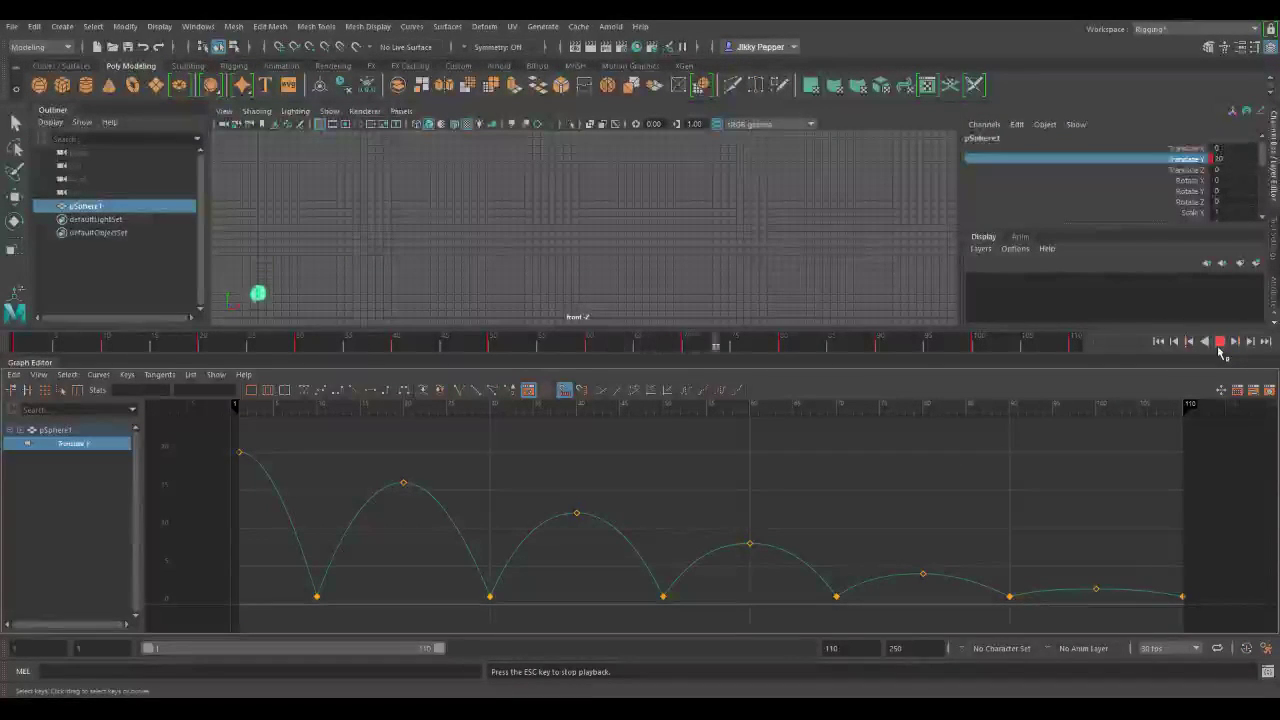
click(1219, 343)
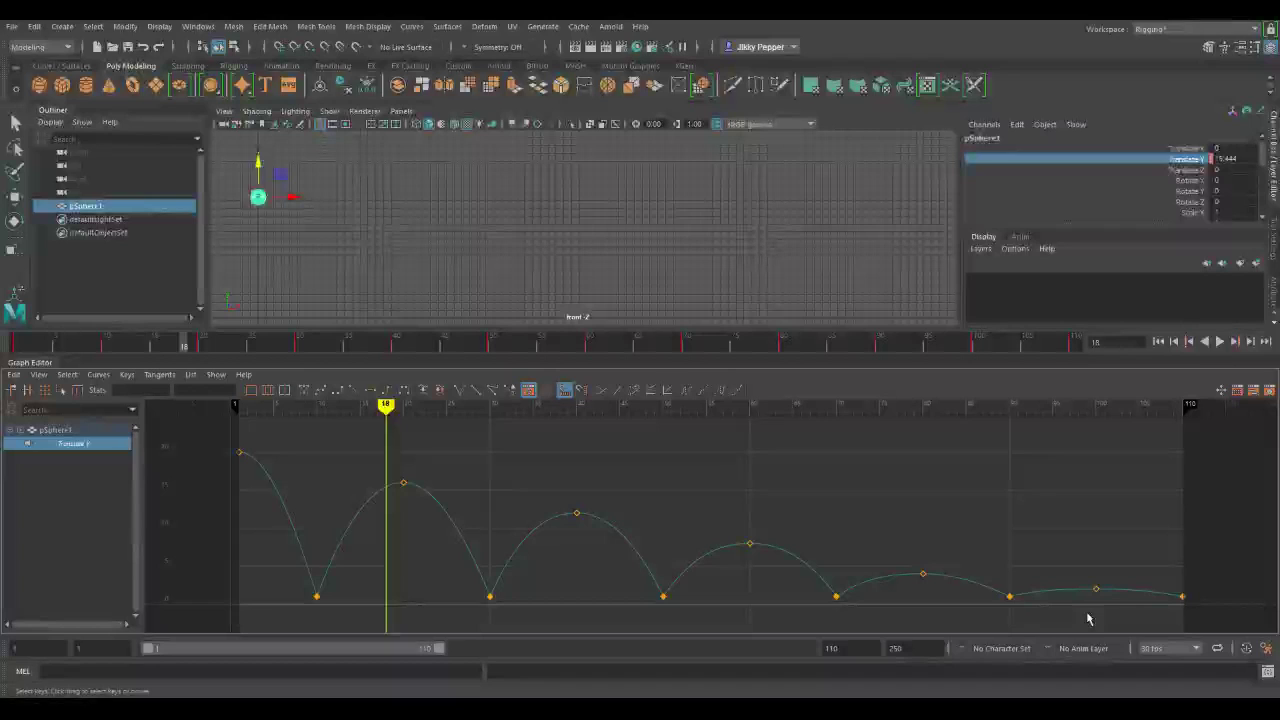
Step: Shorten the last bounce by moving its peak key to frame 92 and the final ground key to frame 94
drag(1168, 604, 1224, 566)
shift+middle_drag(1180, 597, 1128, 592)
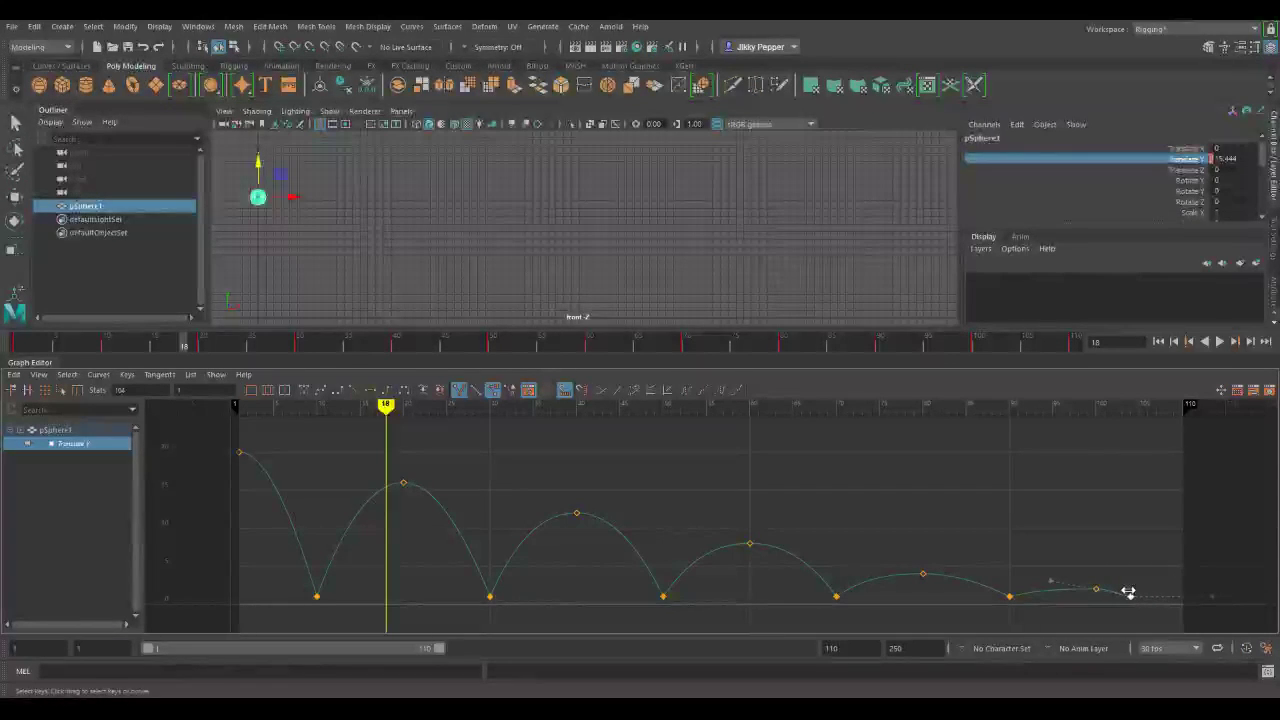
drag(1086, 617, 1163, 571)
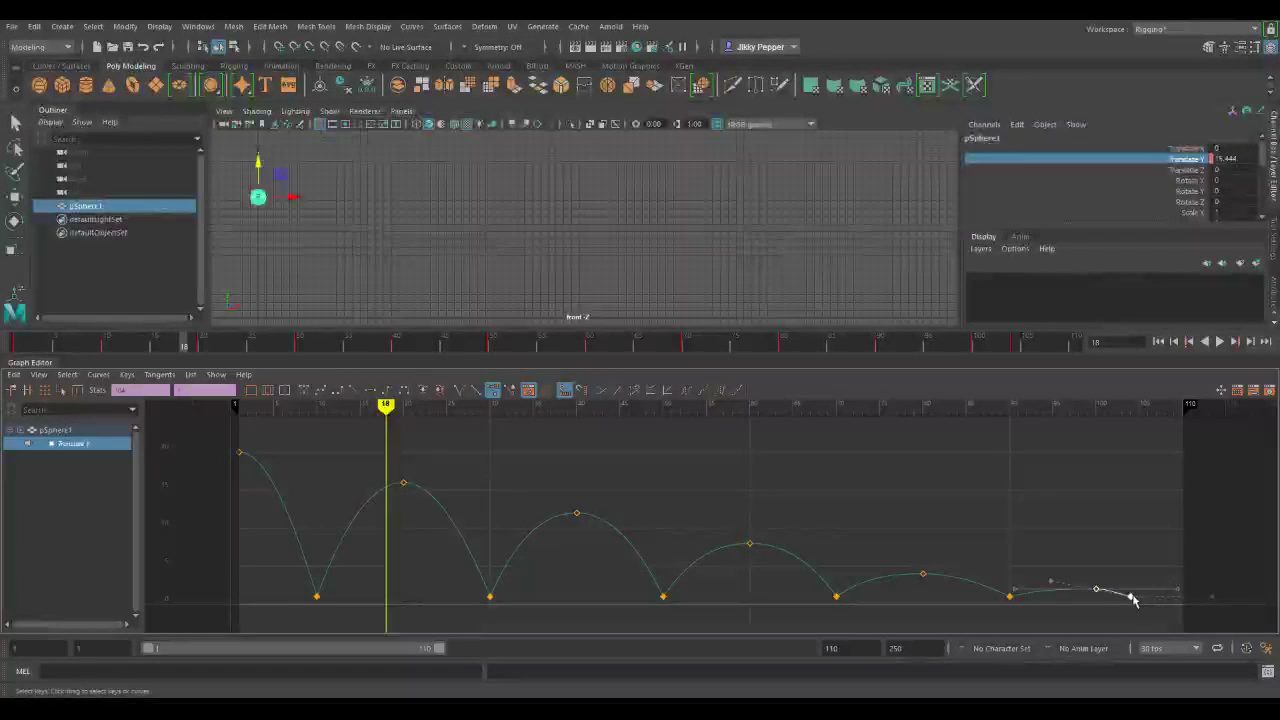
shift+middle_drag(1131, 600, 1061, 596)
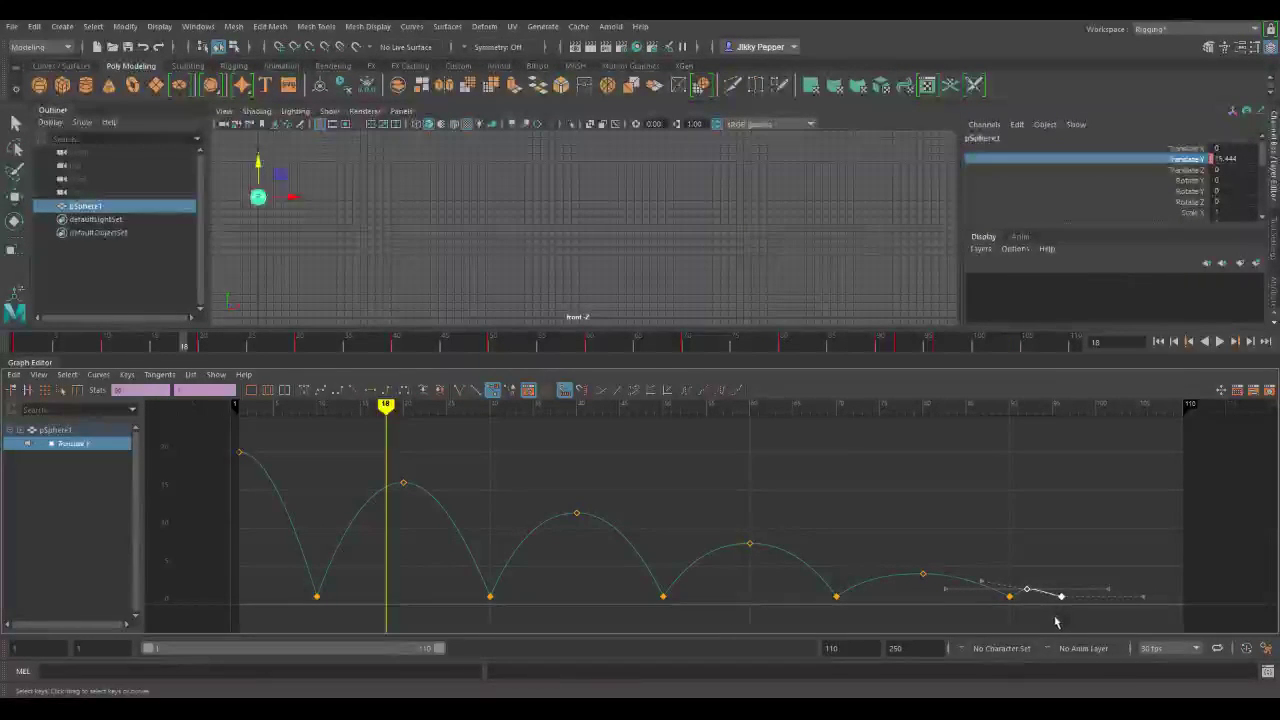
drag(1056, 616, 1076, 589)
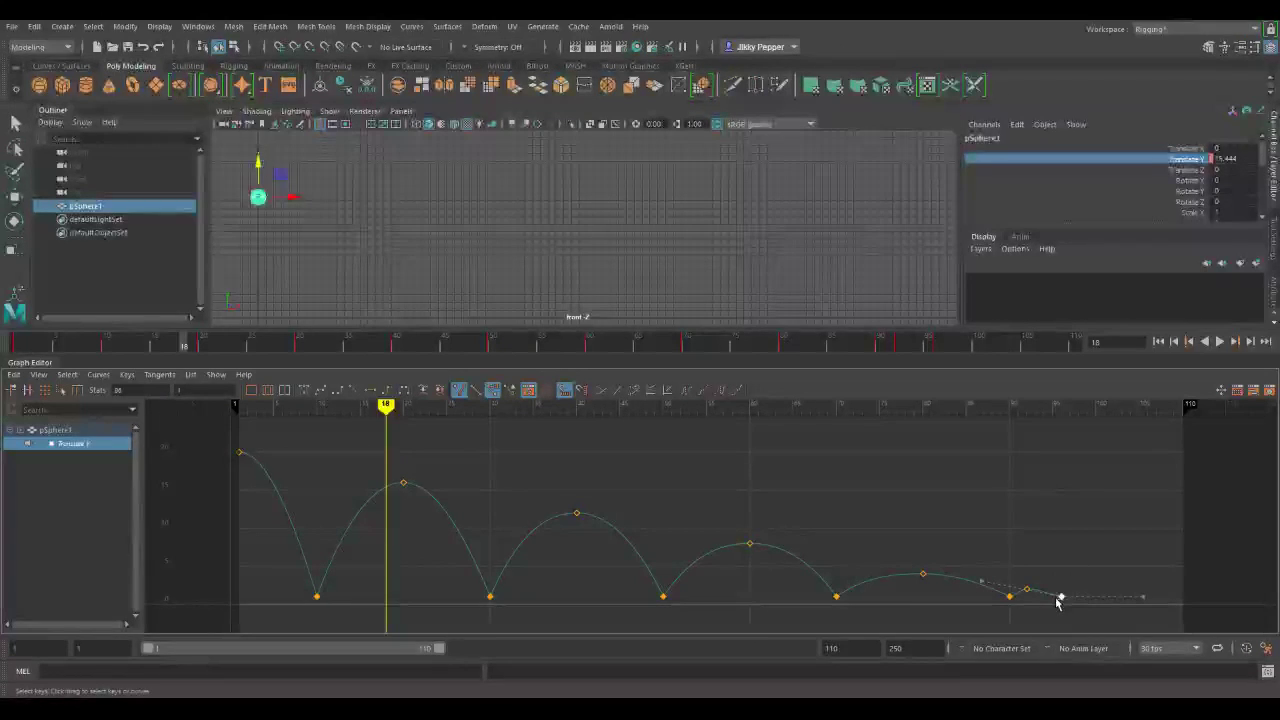
shift+middle_drag(1062, 598, 1048, 595)
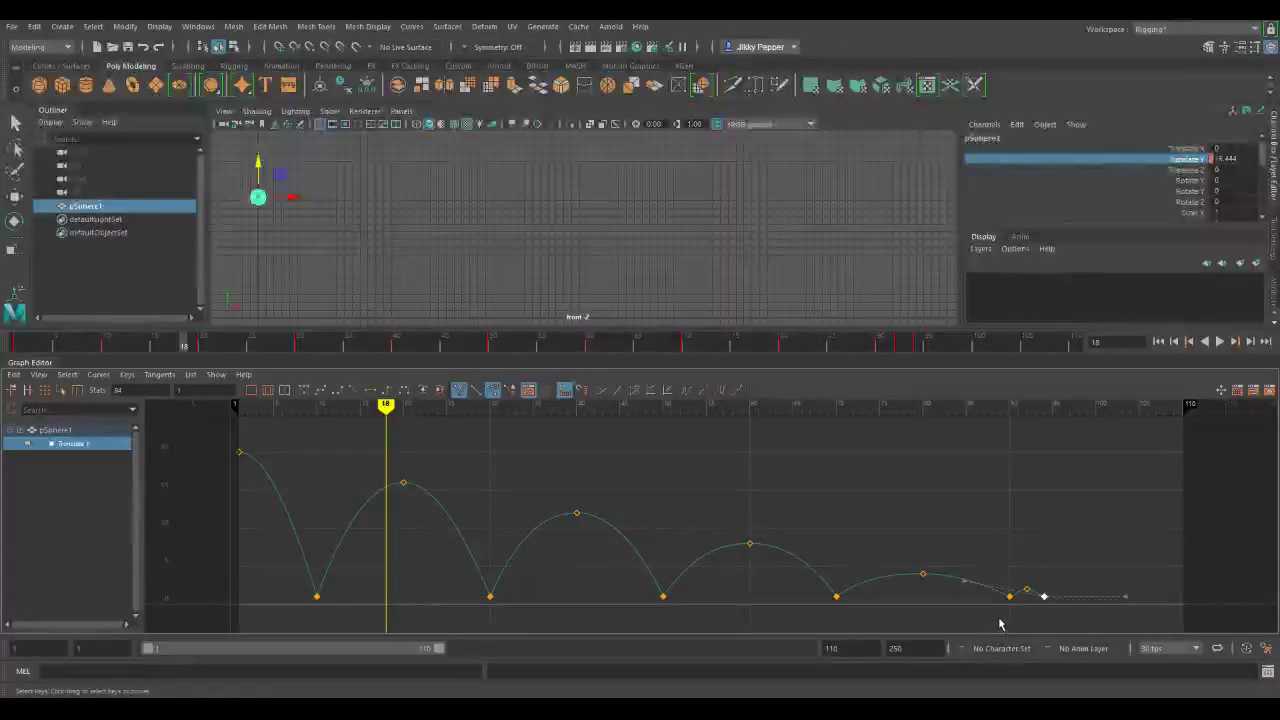
Step: Shift the last three keys six frames earlier, and all keys from the frame 80 peak onward another six frames earlier
drag(1000, 622, 1063, 574)
shift+middle_drag(1011, 599, 956, 597)
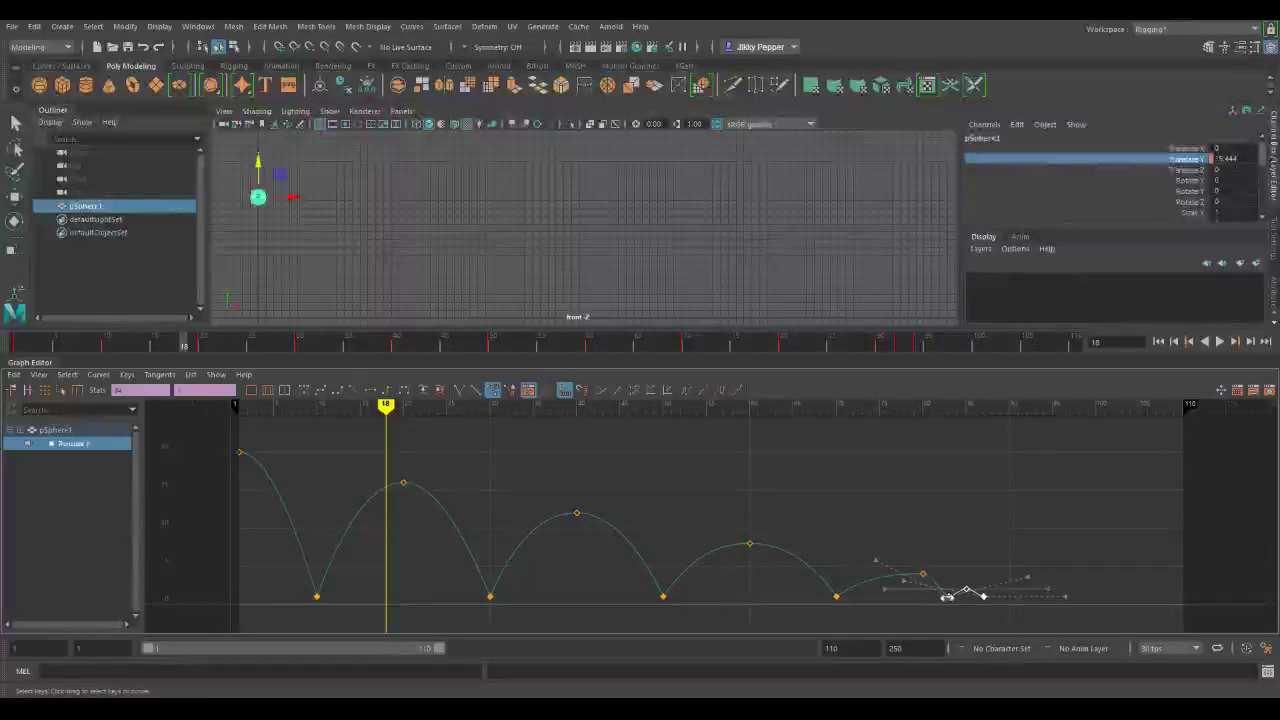
drag(893, 602, 1022, 545)
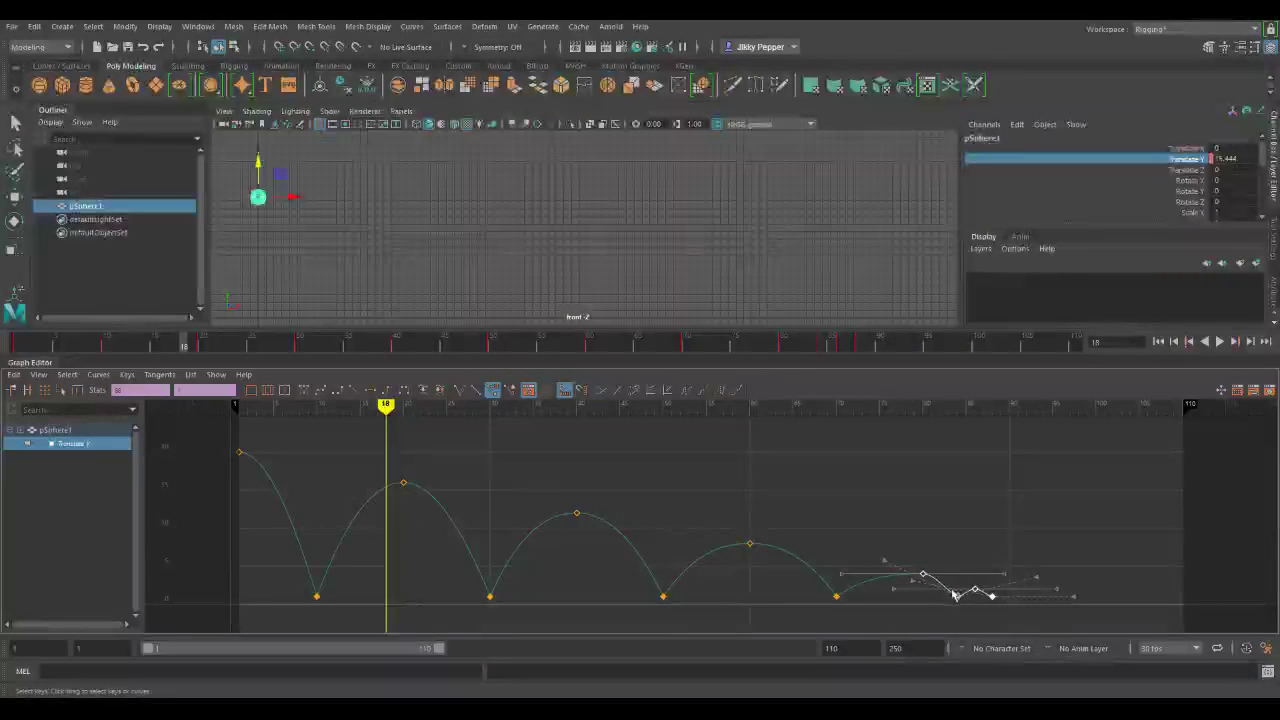
shift+middle_drag(957, 593, 904, 596)
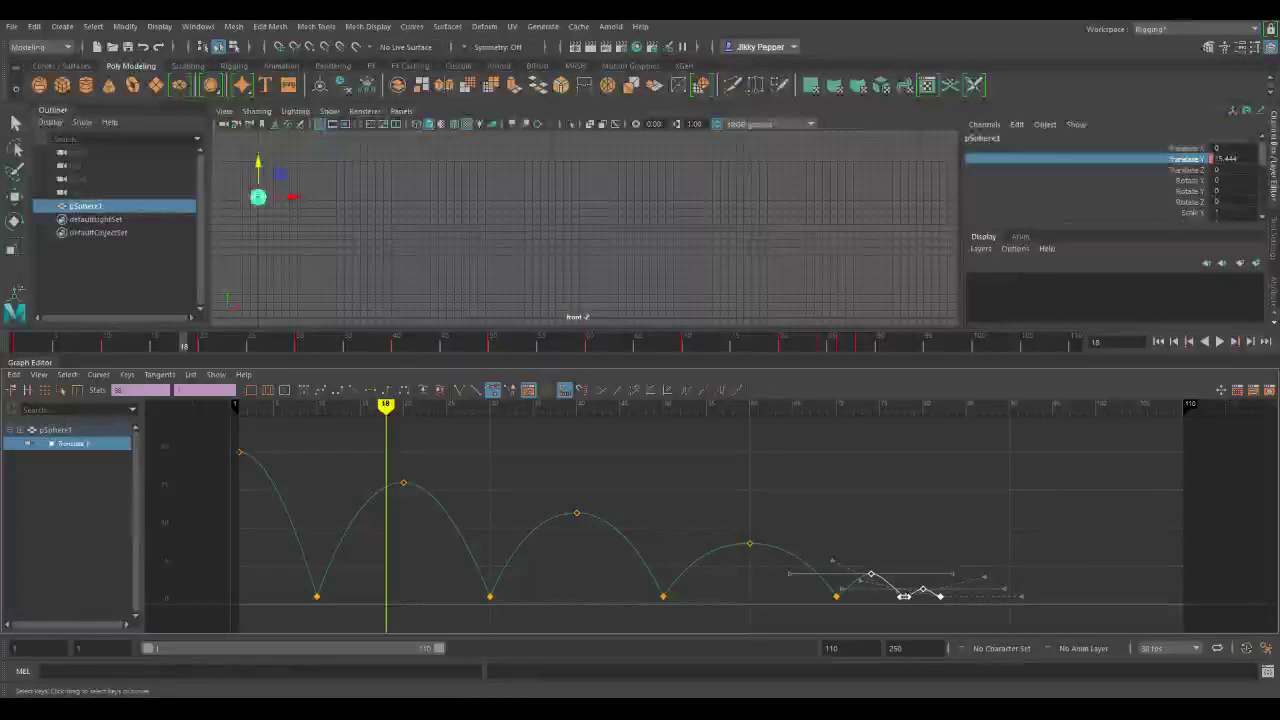
Step: Shift the keys from the frame 70 ground contact onward five frames earlier, and those from the frame 60 peak onward six frames earlier
drag(829, 625, 976, 566)
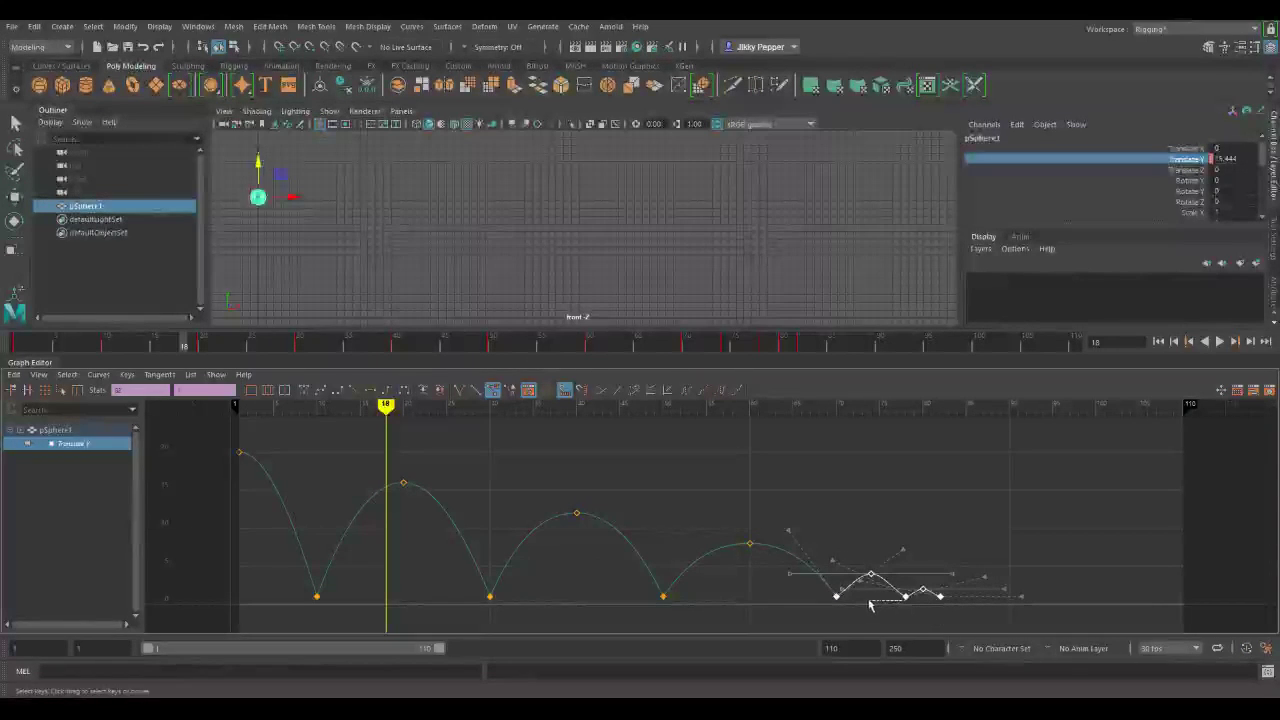
drag(907, 602, 863, 602)
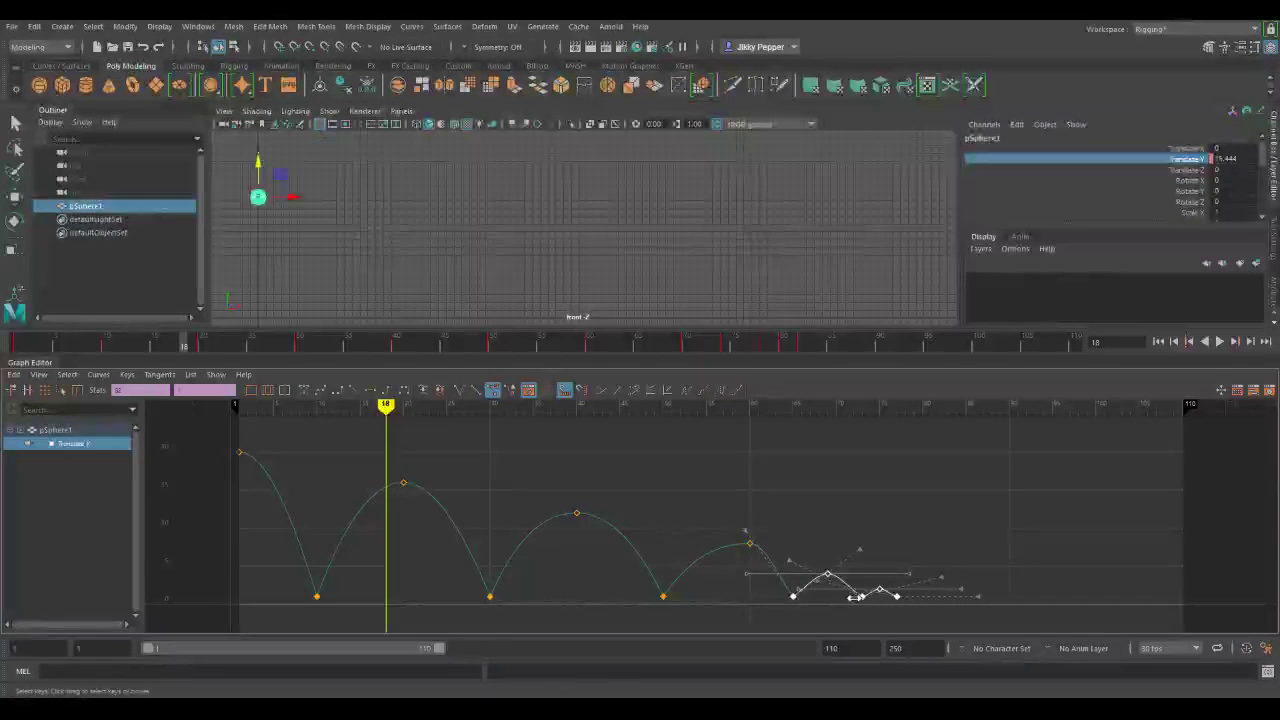
drag(740, 622, 950, 512)
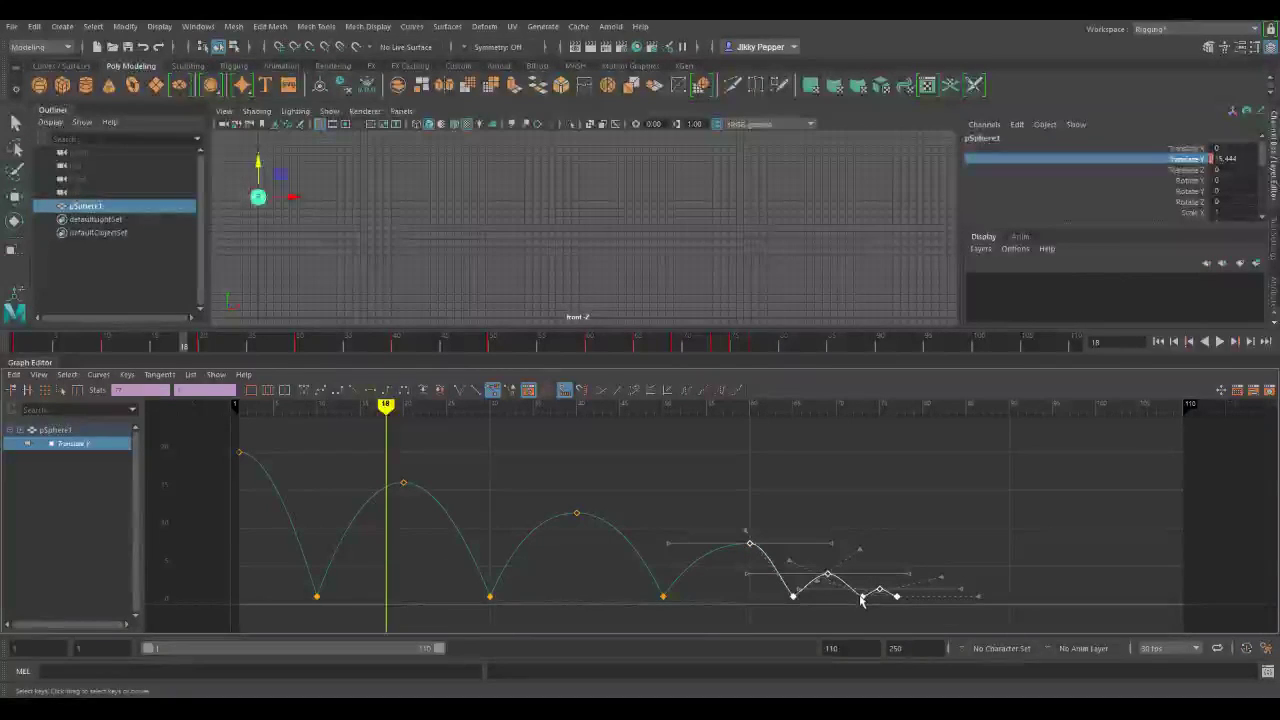
drag(863, 600, 810, 596)
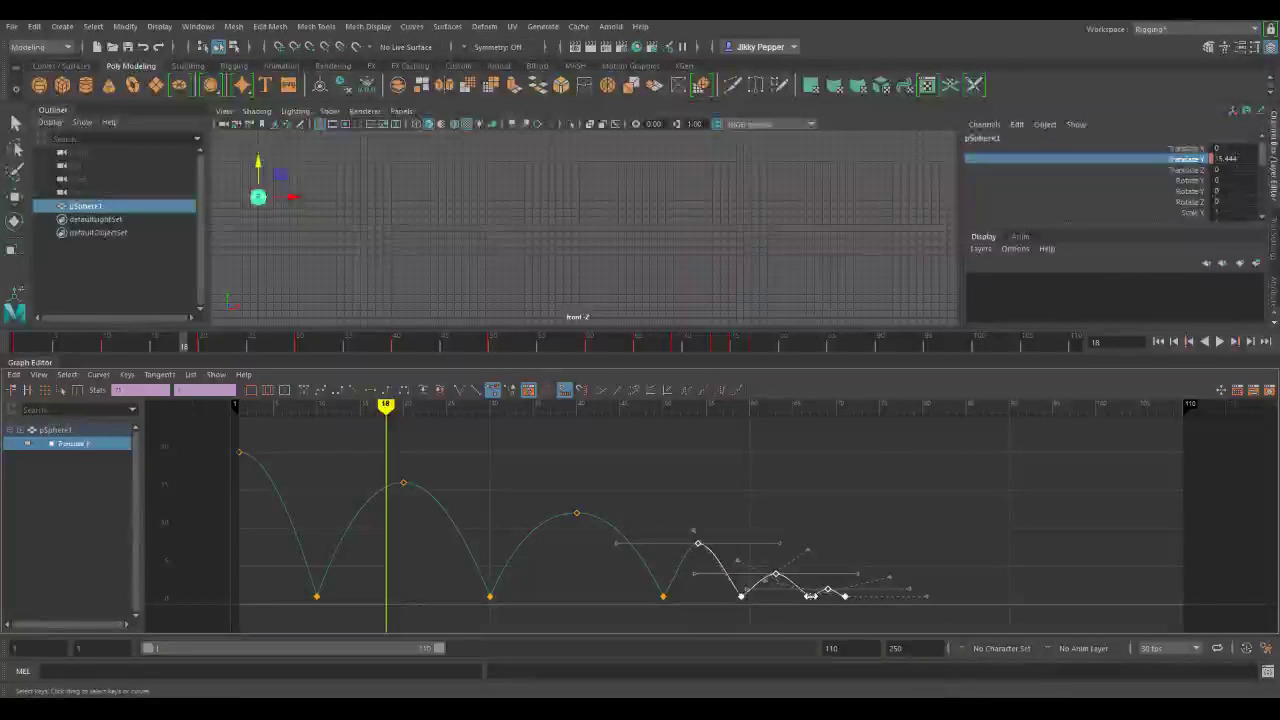
Step: Shift the keys from the frame 50 ground contact onward three frames earlier, and those from the frame 40 peak onward three frames earlier
drag(660, 612, 930, 515)
drag(806, 598, 781, 595)
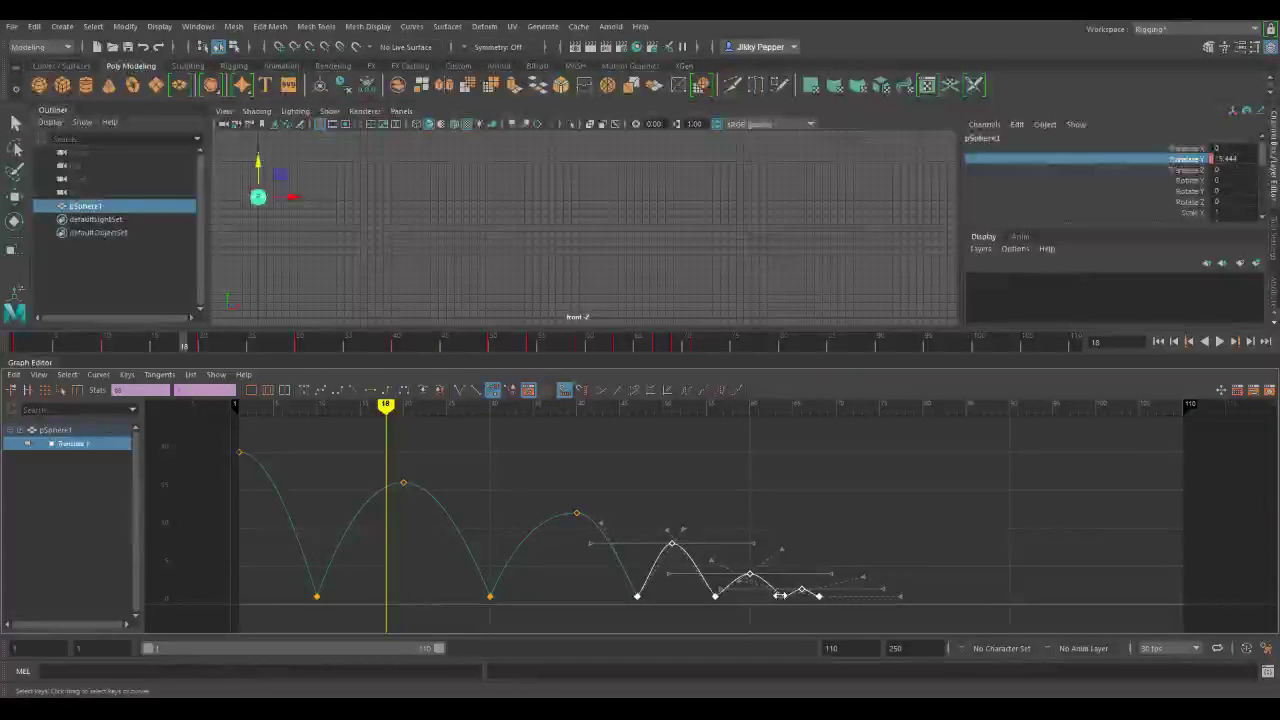
drag(567, 634, 882, 508)
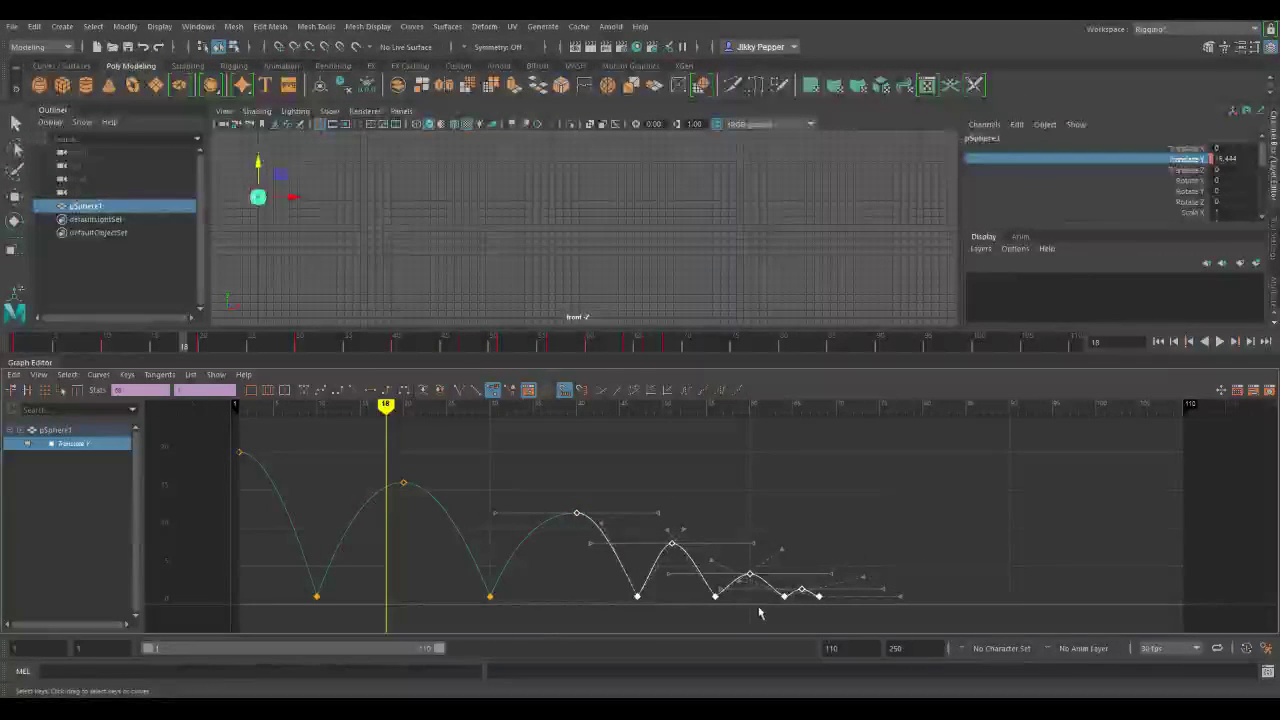
shift+middle_drag(716, 599, 684, 597)
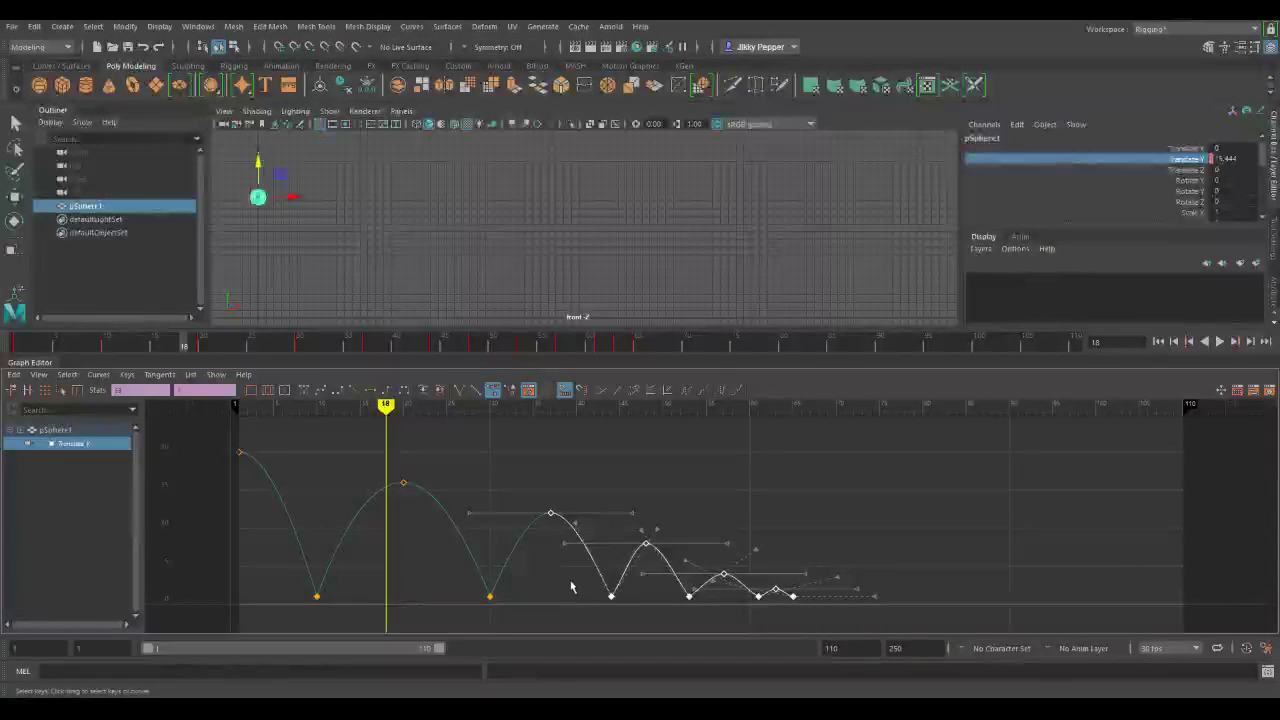
Step: Shift the Translate Y keys from the frame 57 peak onward two frames earlier
scroll(563, 584, up, 2)
scroll(530, 571, down, 1)
alt+middle_drag(543, 557, 613, 443)
alt+middle_drag(600, 519, 589, 559)
scroll(625, 543, up, 3)
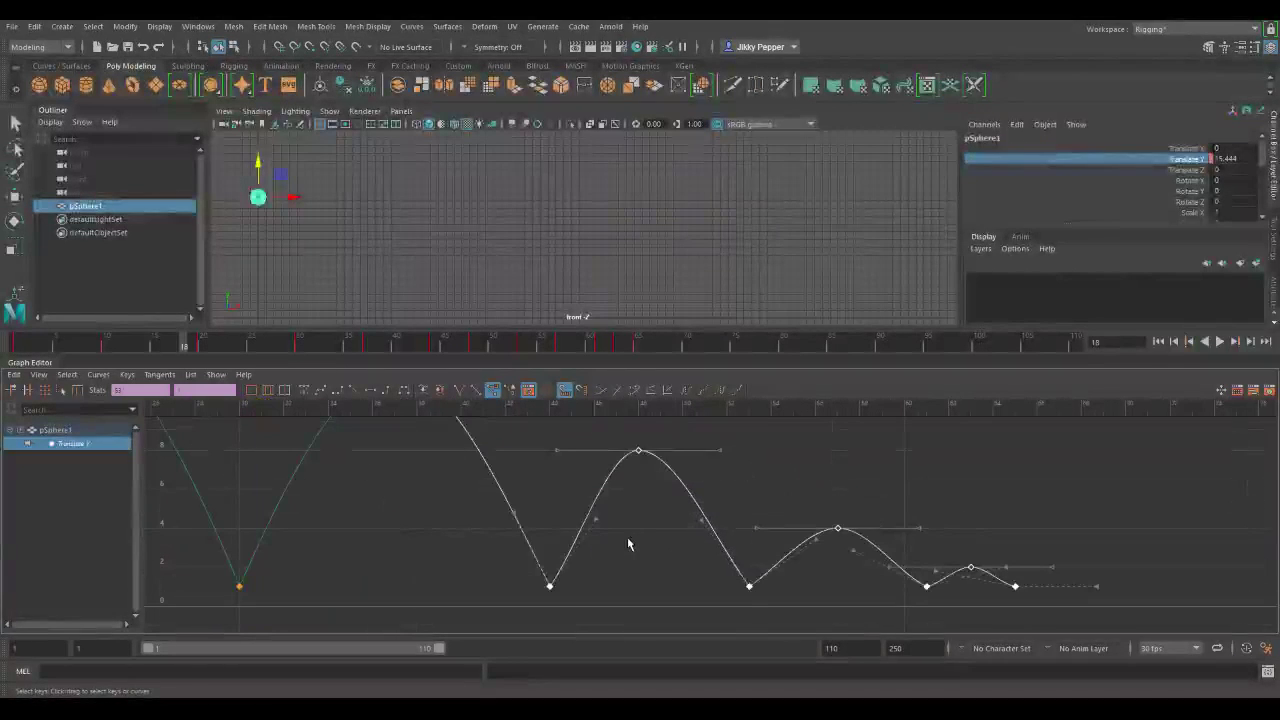
click(549, 586)
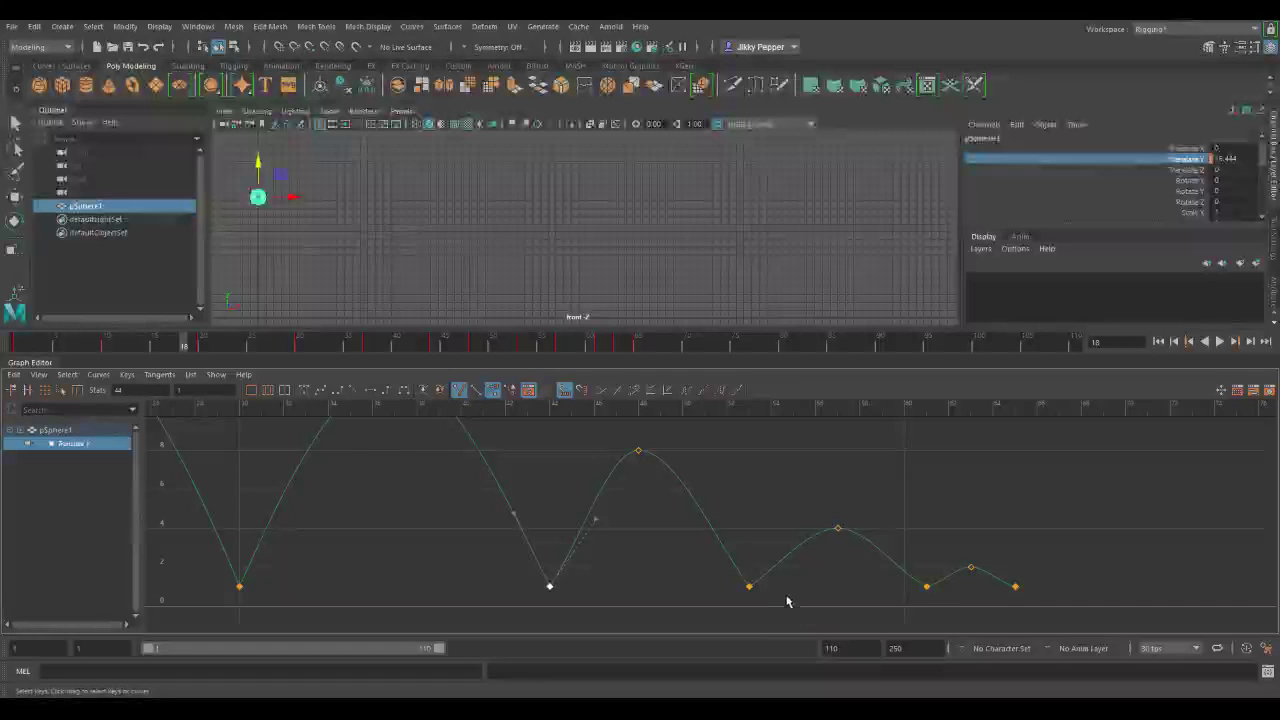
drag(808, 603, 1082, 490)
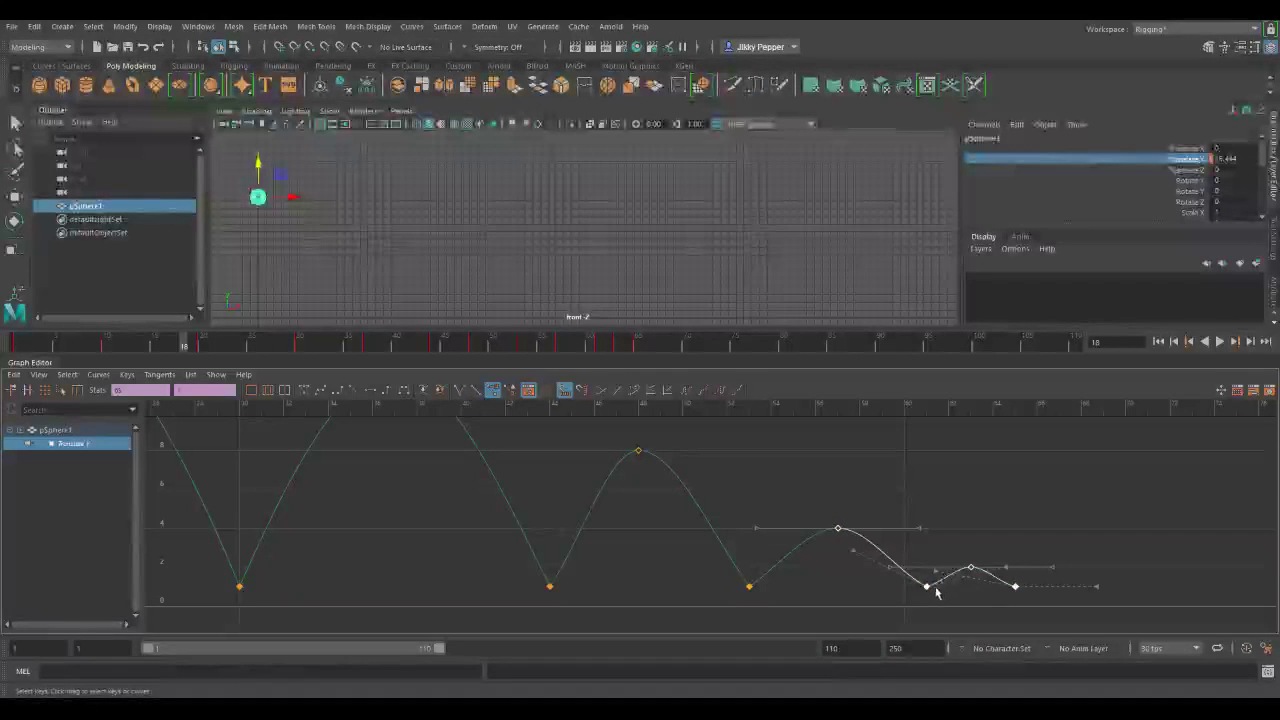
mouse_move(927, 586)
mouse_down()
mouse_move(884, 587)
mouse_move(986, 534)
mouse_up()
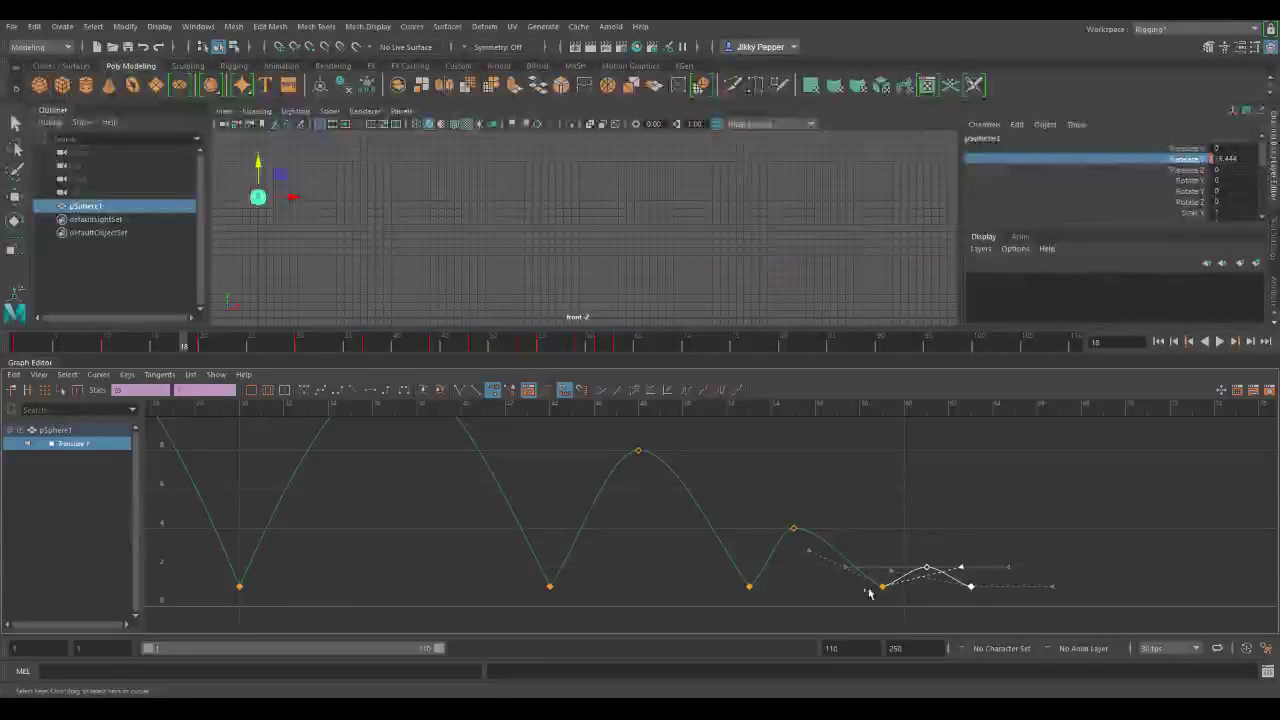
Step: Tighten the last bounce by moving its starting ground contact to frame 57, its peak to frame 58, and the final ground key to frame 59
drag(875, 603, 1066, 531)
drag(882, 586, 836, 586)
drag(871, 530, 941, 573)
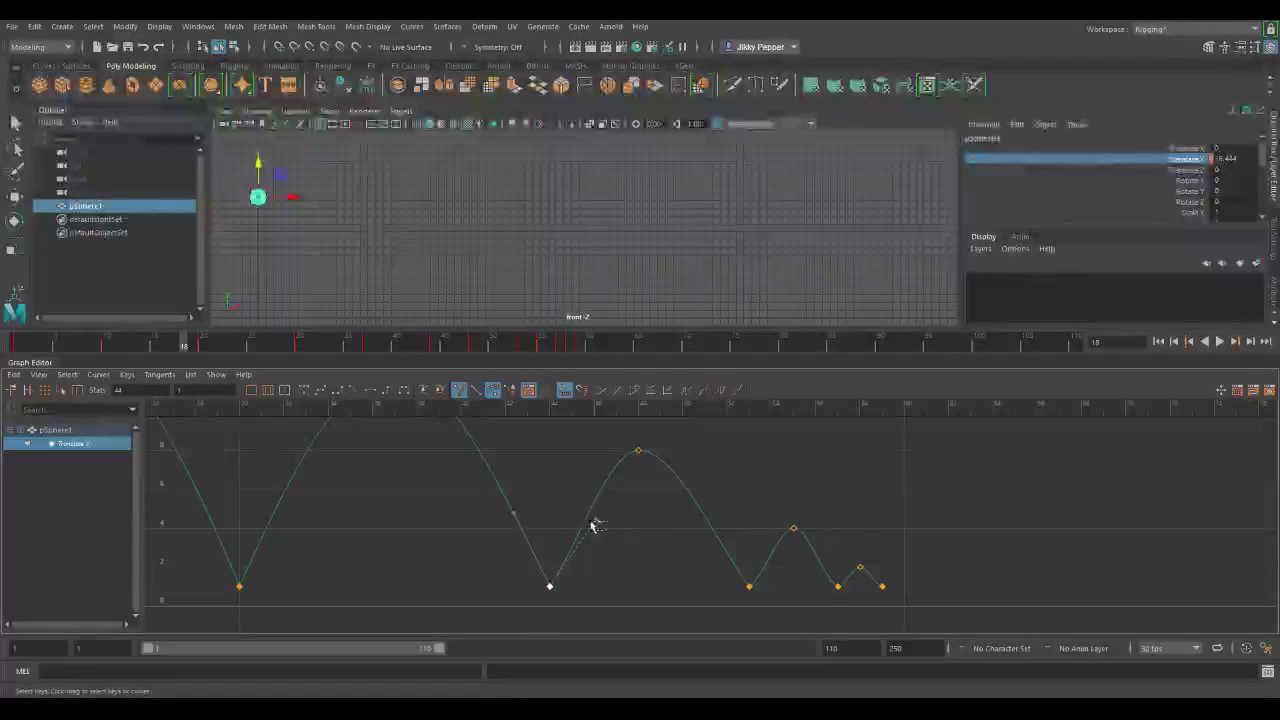
Step: Steepen the outgoing tangent at the frame 44 ground contact and both tangents at the frame 53 ground contact to round the adjoining arcs
drag(595, 524, 574, 506)
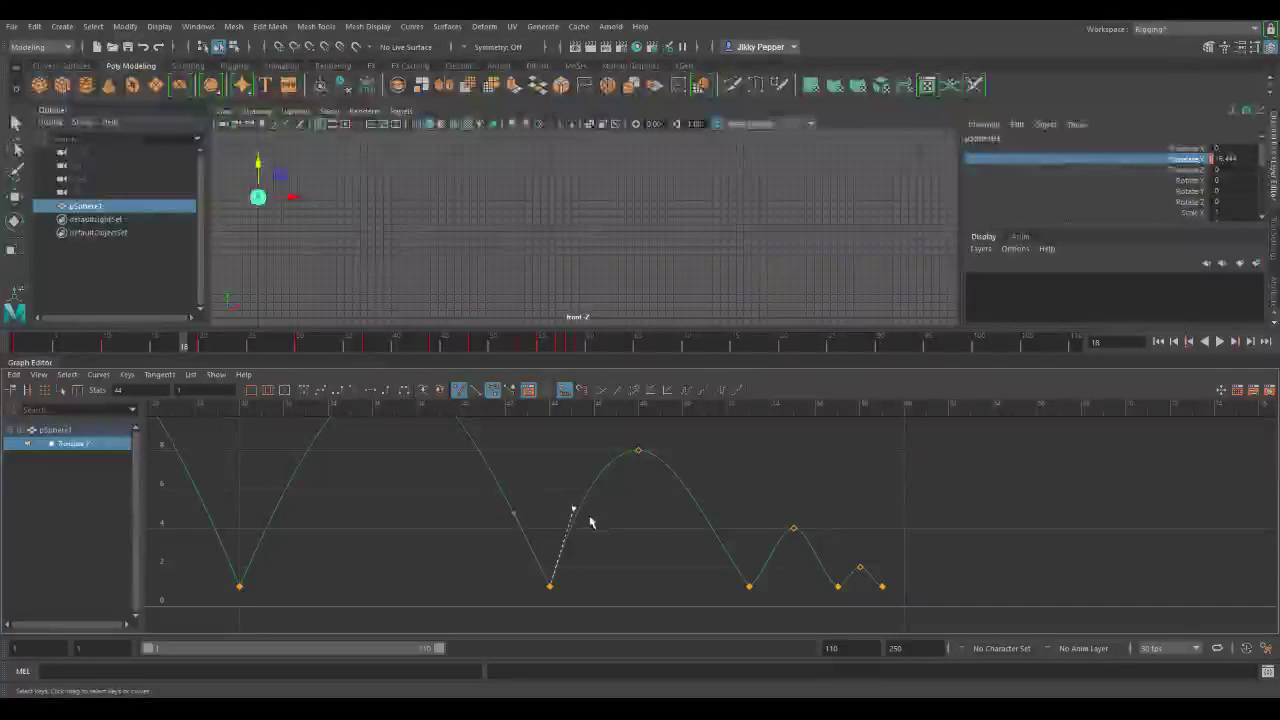
alt+middle_drag(545, 514, 556, 538)
click(759, 611)
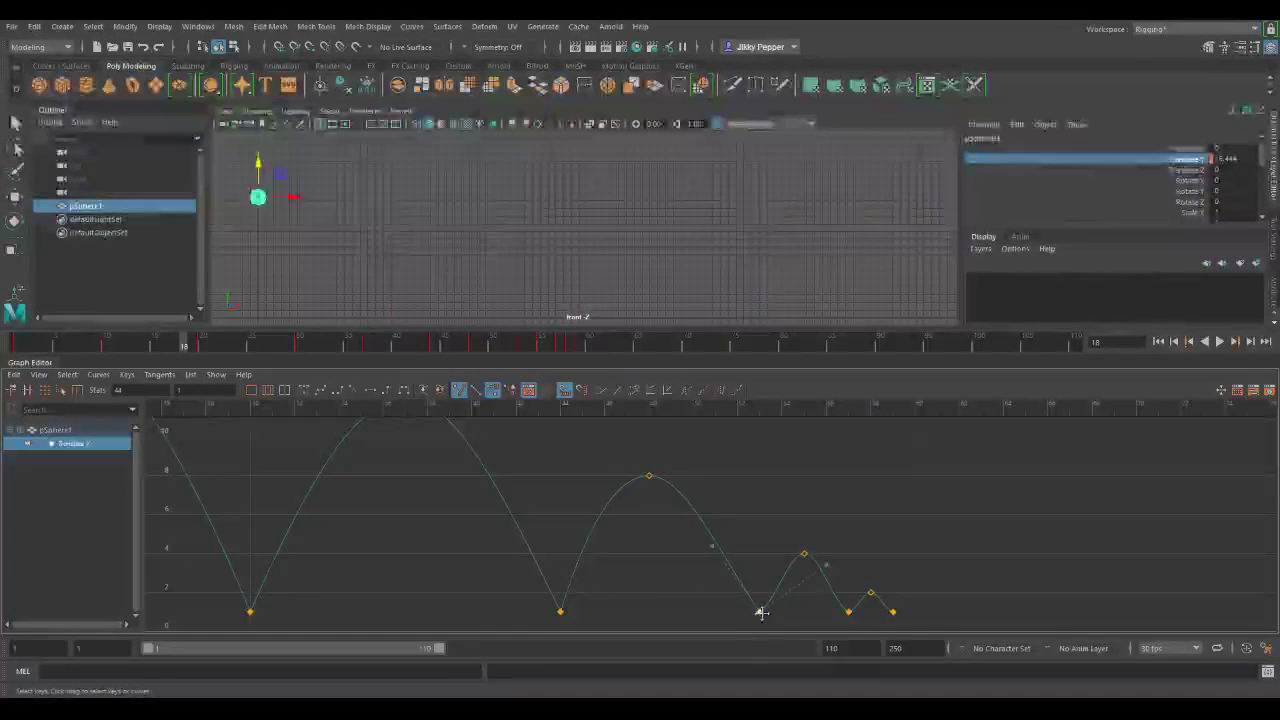
click(712, 549)
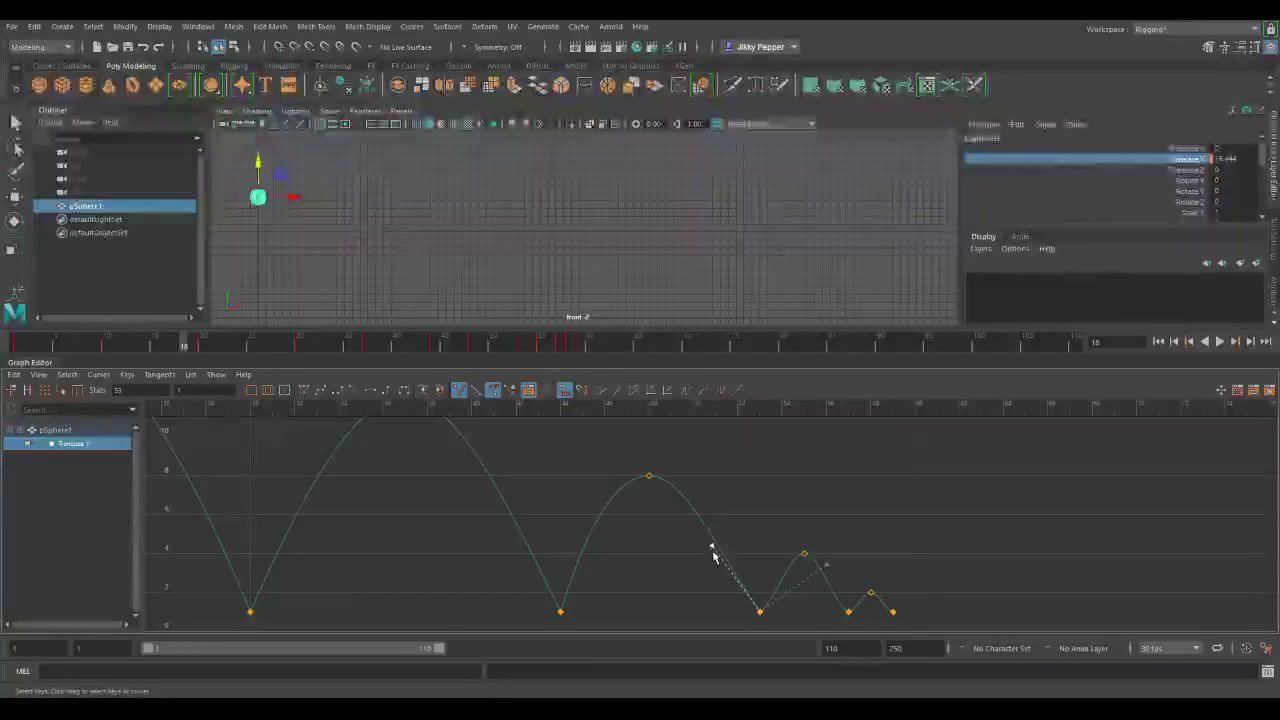
middle_drag(712, 546, 724, 539)
click(826, 566)
middle_drag(826, 566, 784, 537)
Step: Steepen both tangents at the frame 57 ground contact and the incoming tangent of the final ground key at frame 59
click(848, 611)
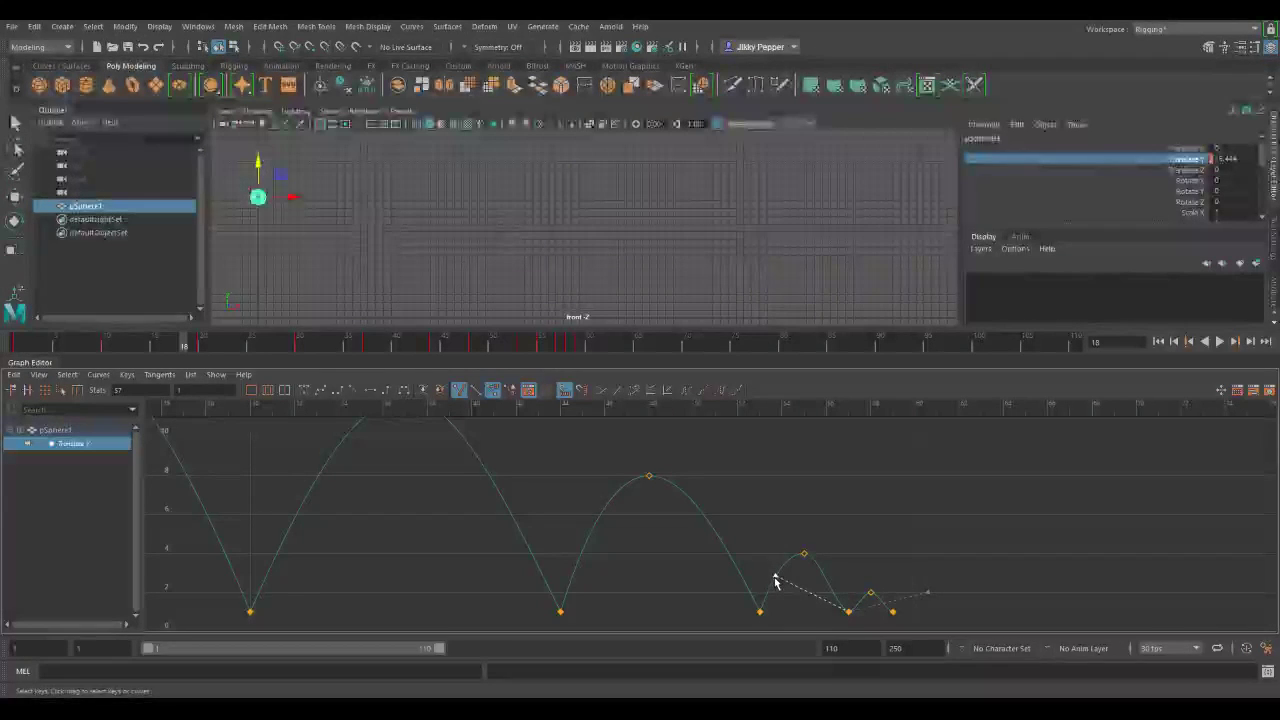
mouse_move(817, 560)
mouse_down()
mouse_move(779, 578)
mouse_move(826, 537)
mouse_move(832, 553)
mouse_up()
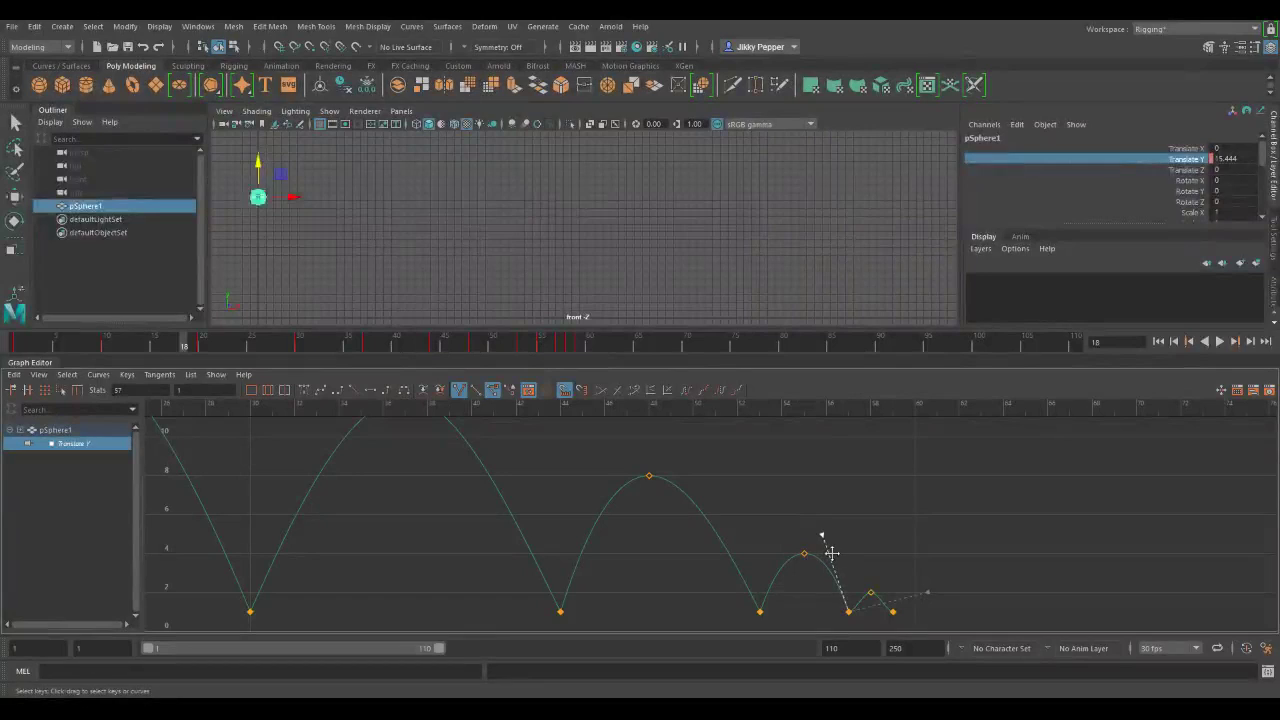
click(926, 592)
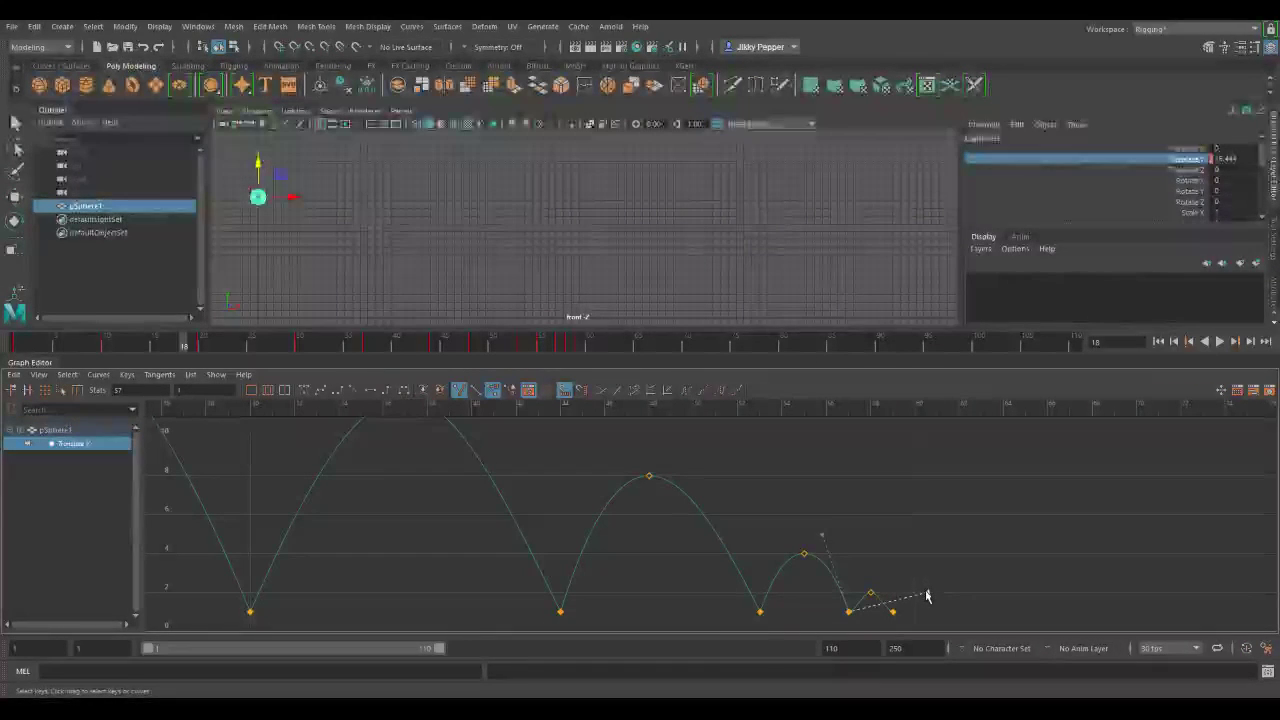
drag(923, 589, 872, 552)
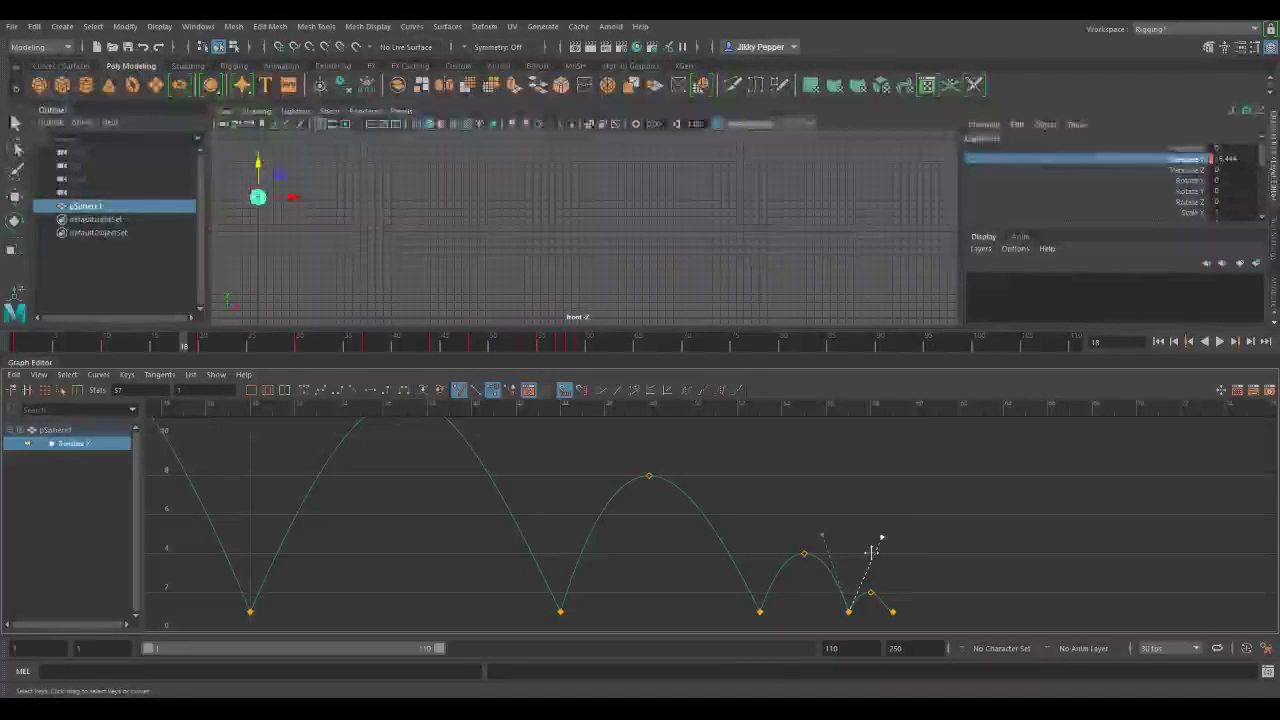
click(891, 610)
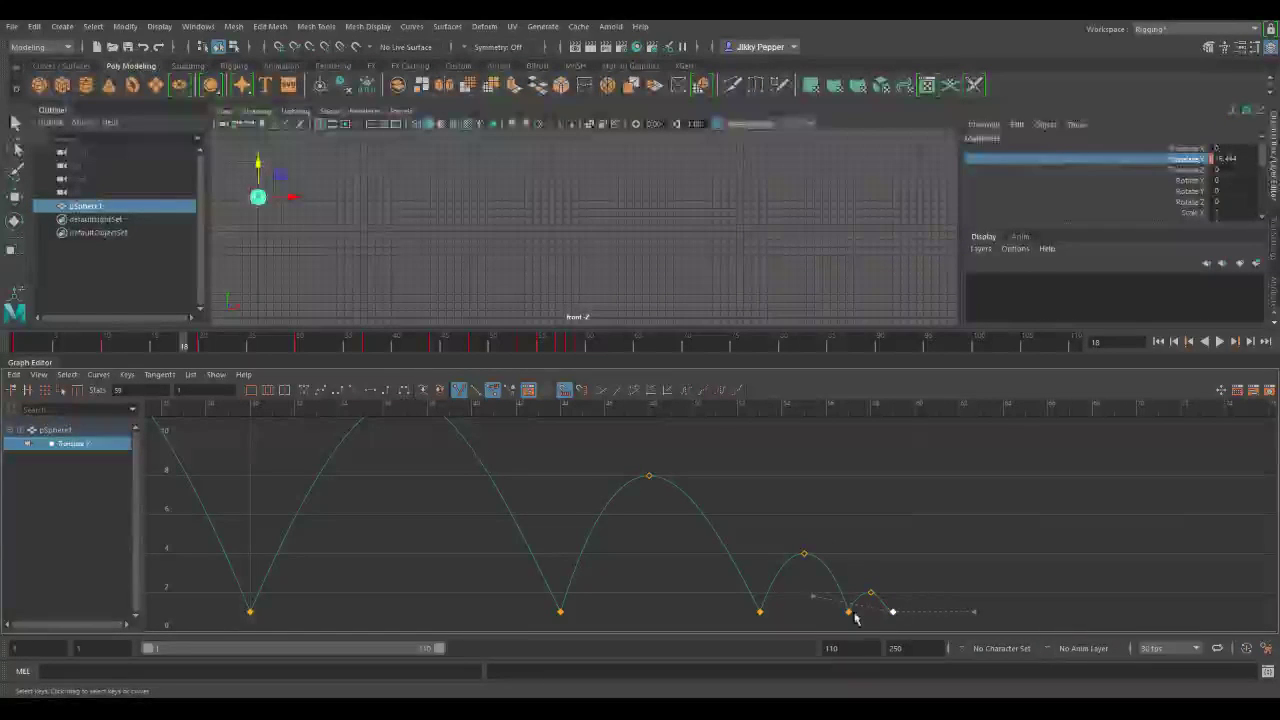
mouse_move(814, 597)
mouse_down()
mouse_move(845, 573)
mouse_move(818, 593)
mouse_up()
middle_drag(813, 597, 872, 560)
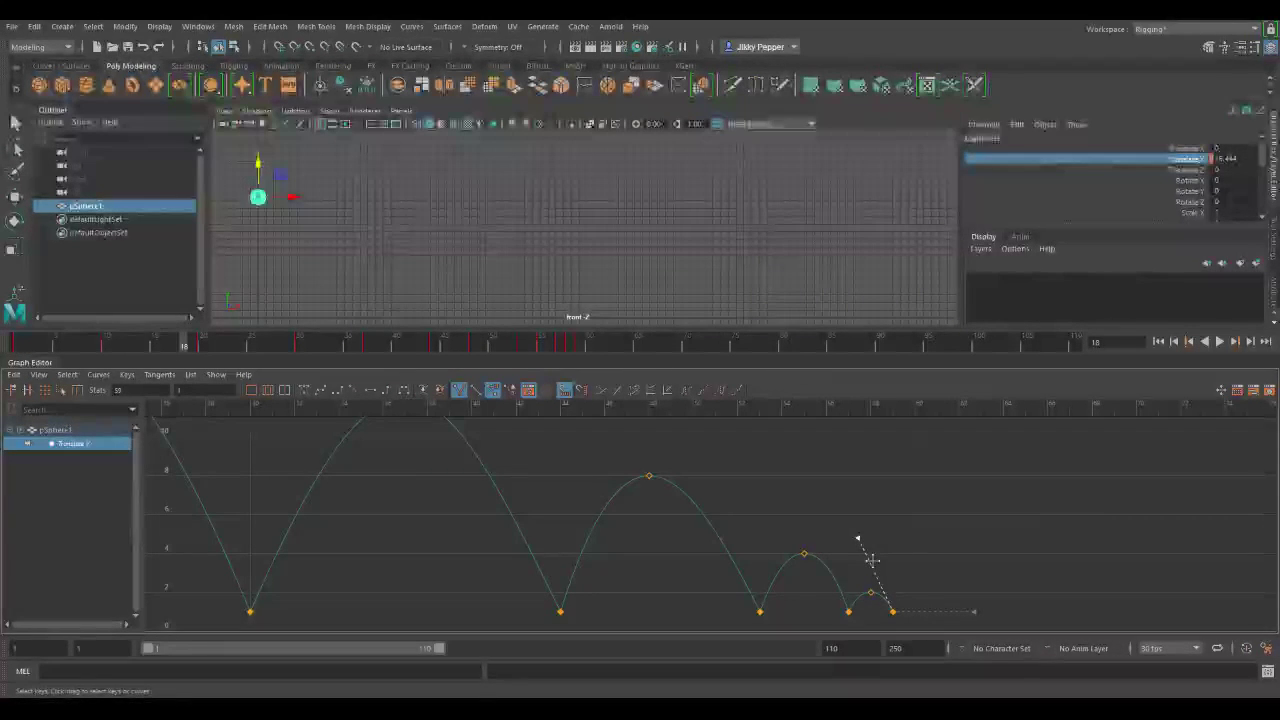
Step: Frame the whole Translate Y curve and play back the bounce animation to check its timing
key(a)
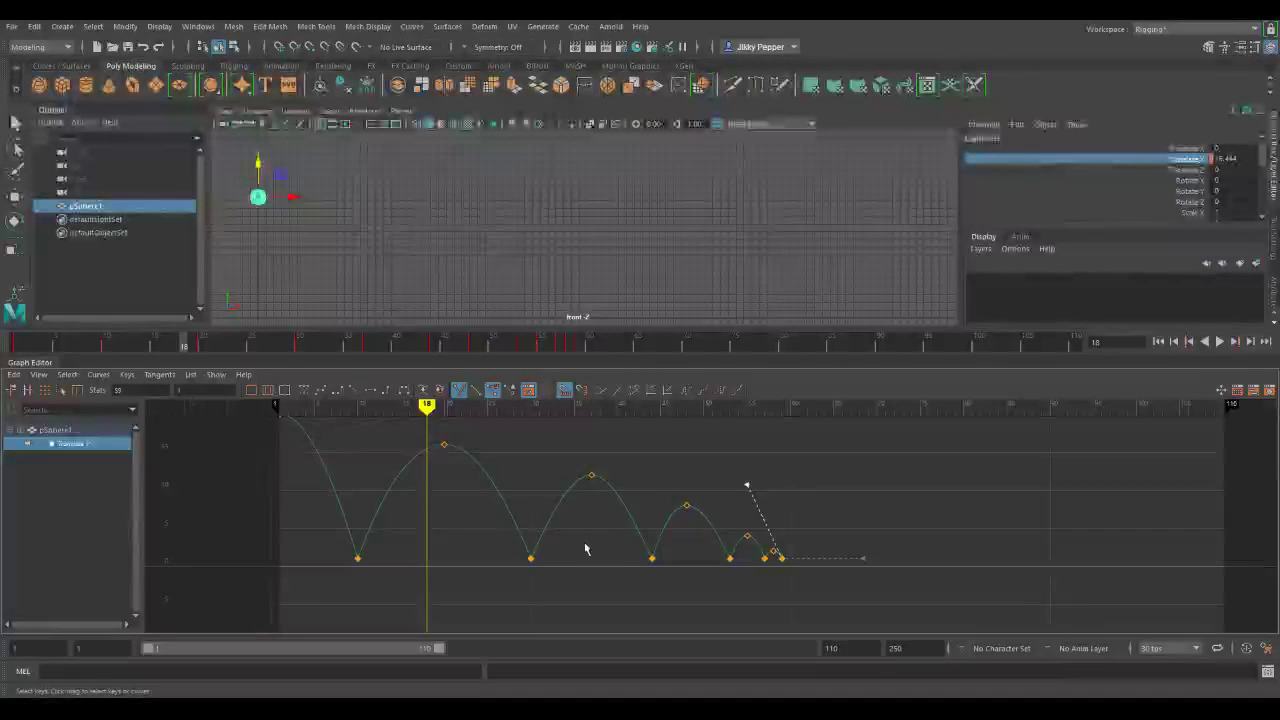
scroll(609, 548, down, 3)
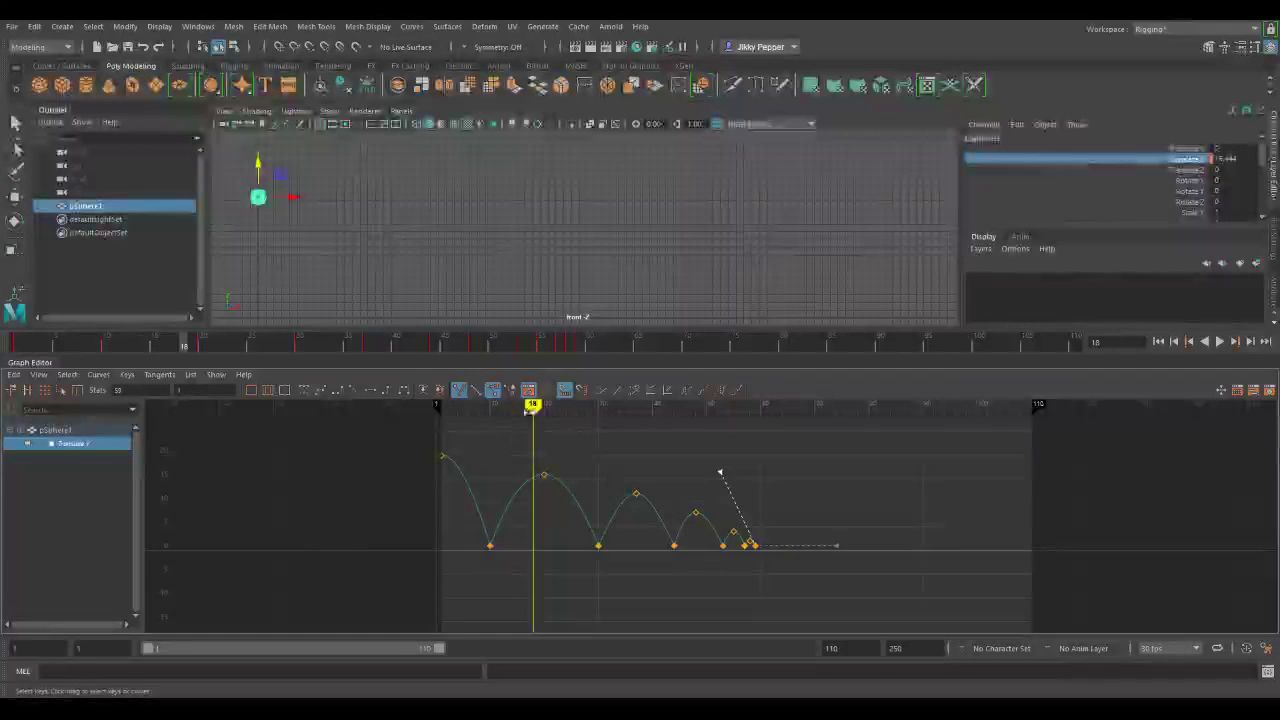
key(alt+v)
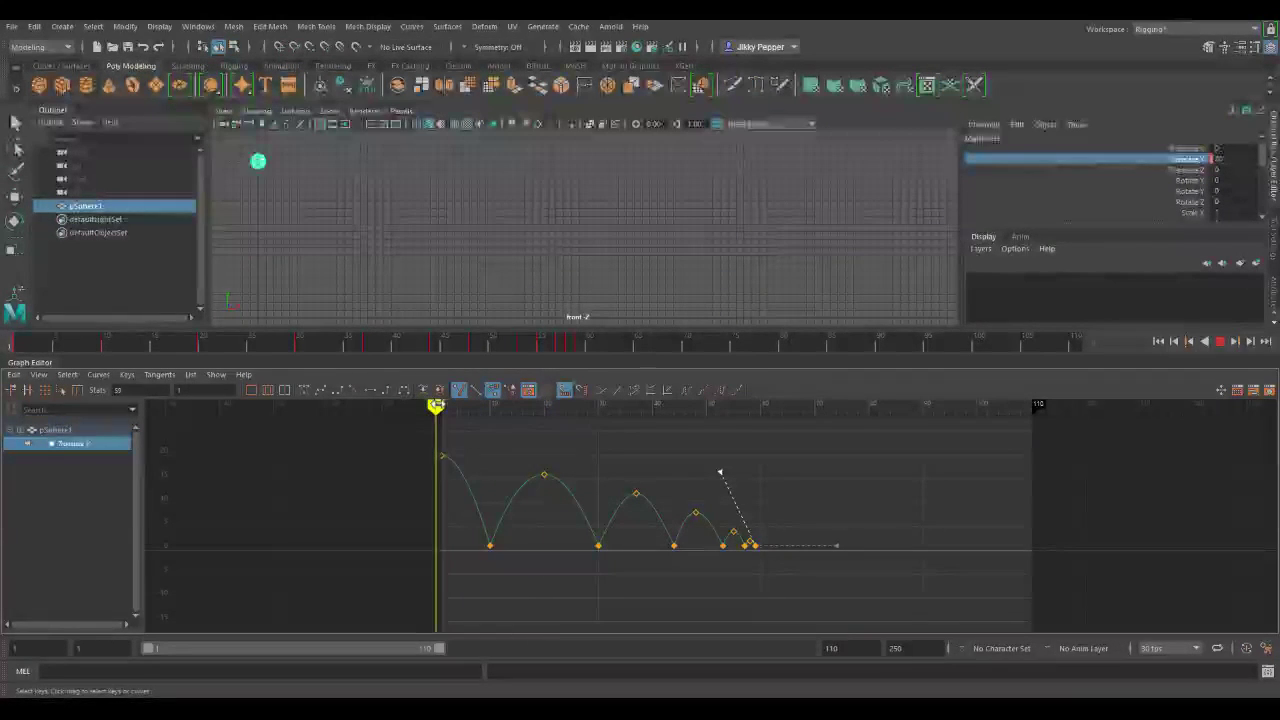
click(1220, 342)
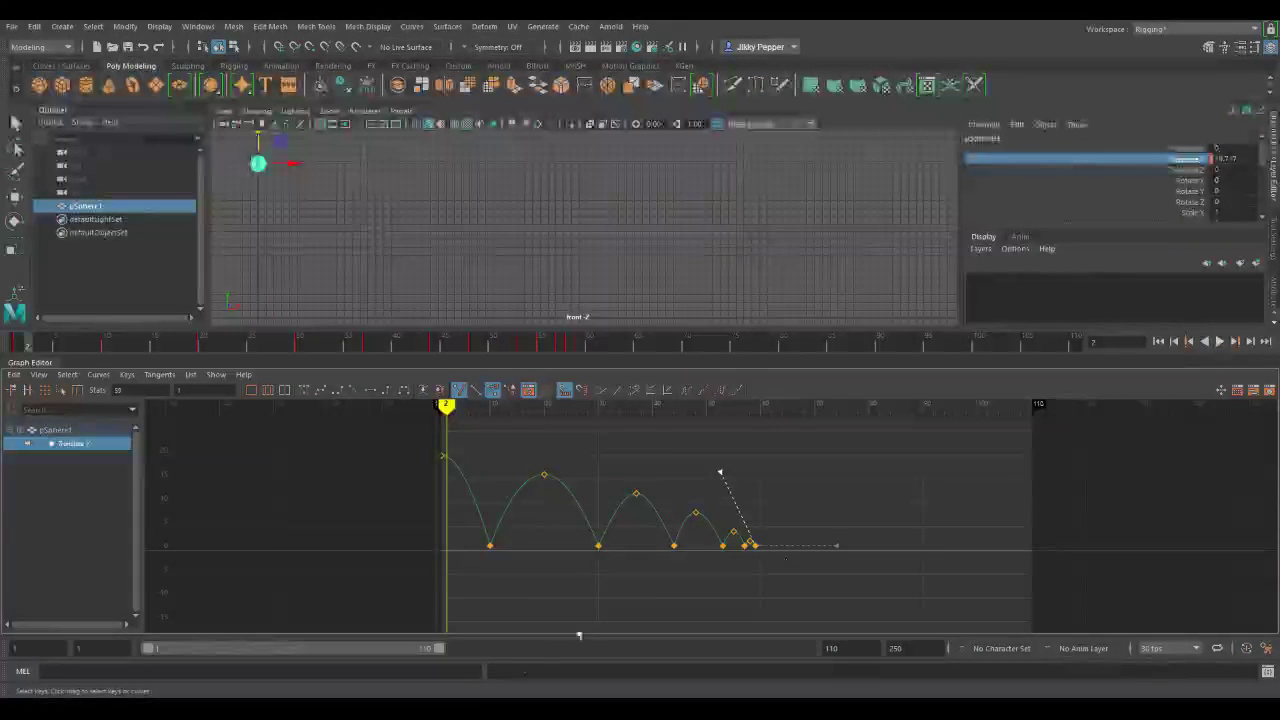
Step: Shorten the playback range to end at frame 59 and play the animation through it
mouse_move(445, 651)
mouse_down()
mouse_move(292, 634)
mouse_move(304, 634)
mouse_up()
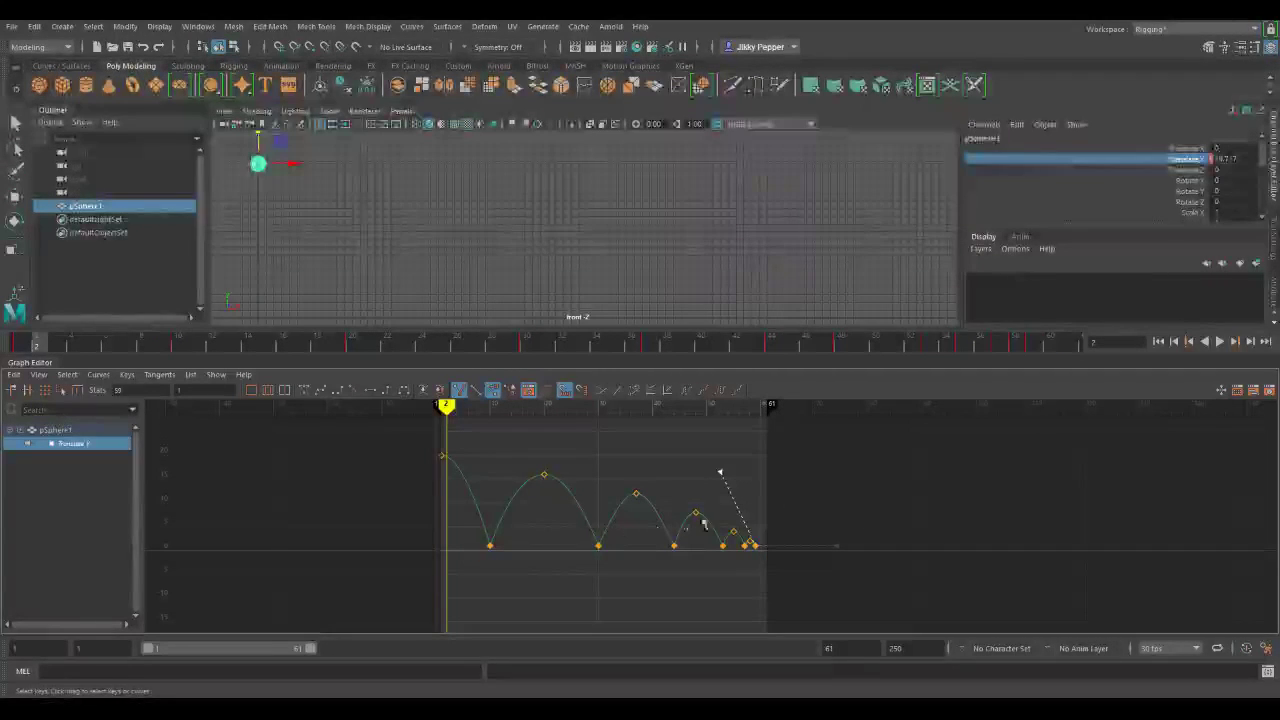
click(1030, 345)
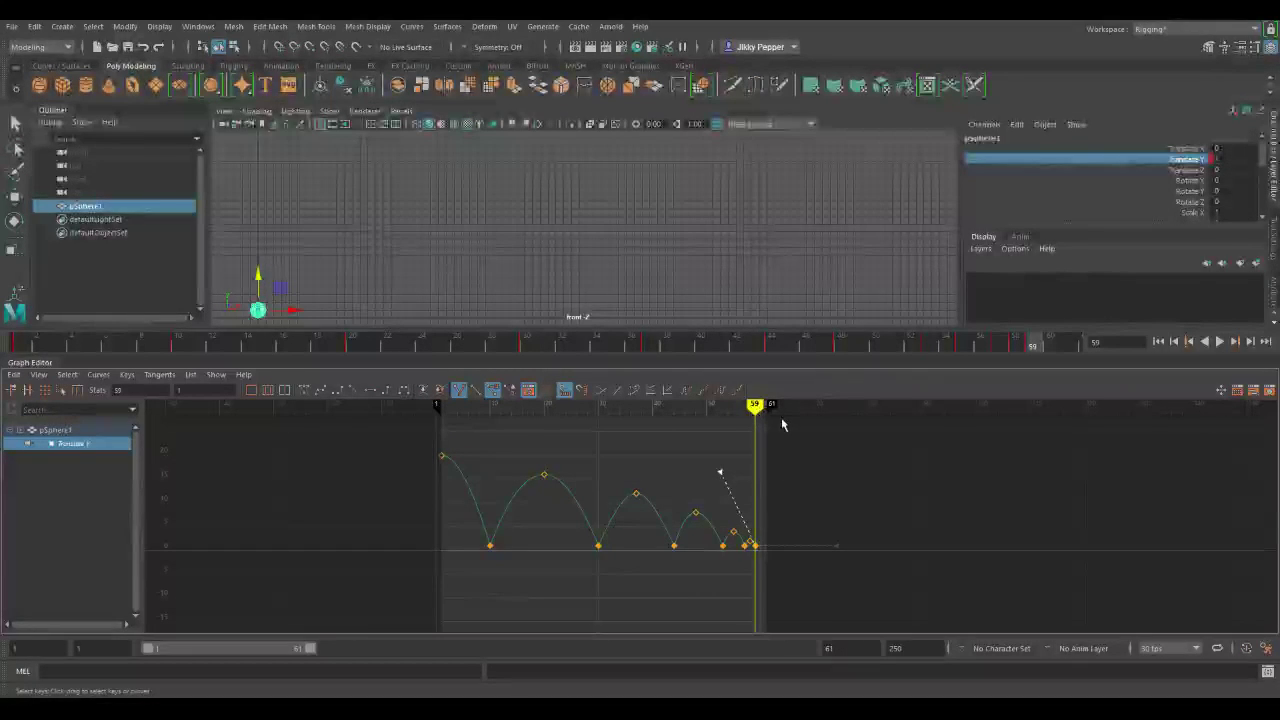
drag(305, 652, 307, 654)
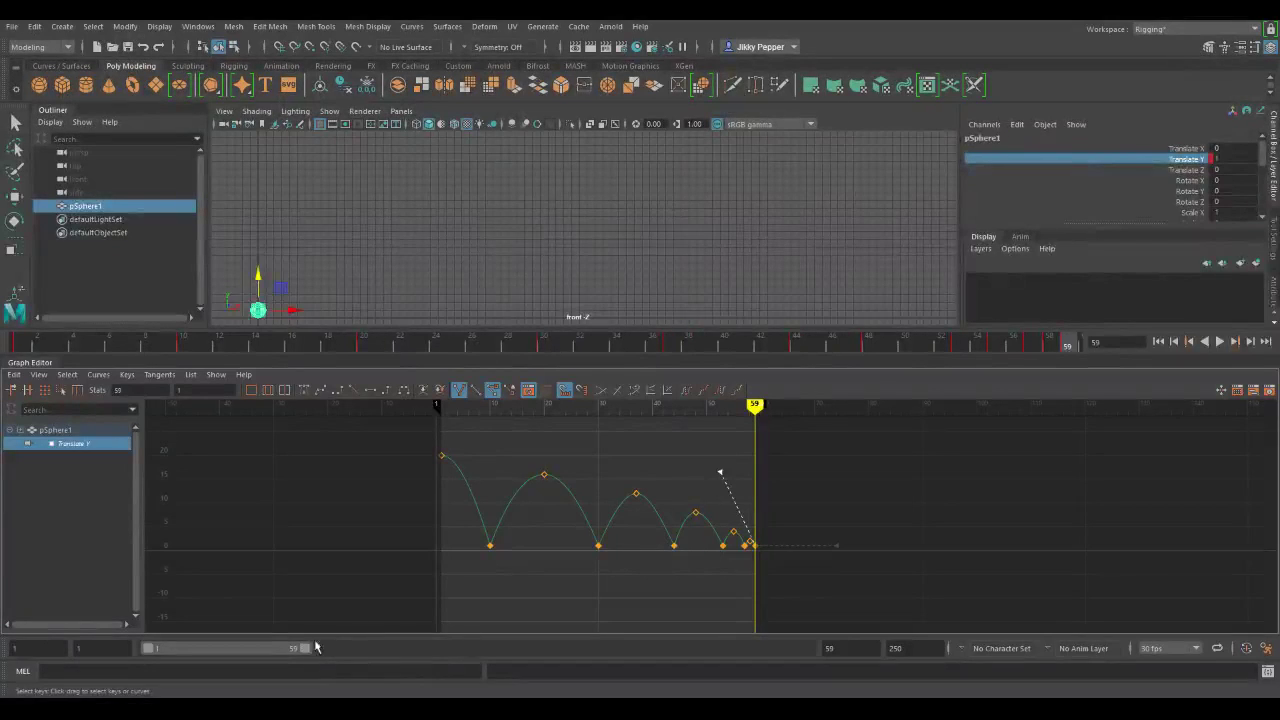
click(1219, 343)
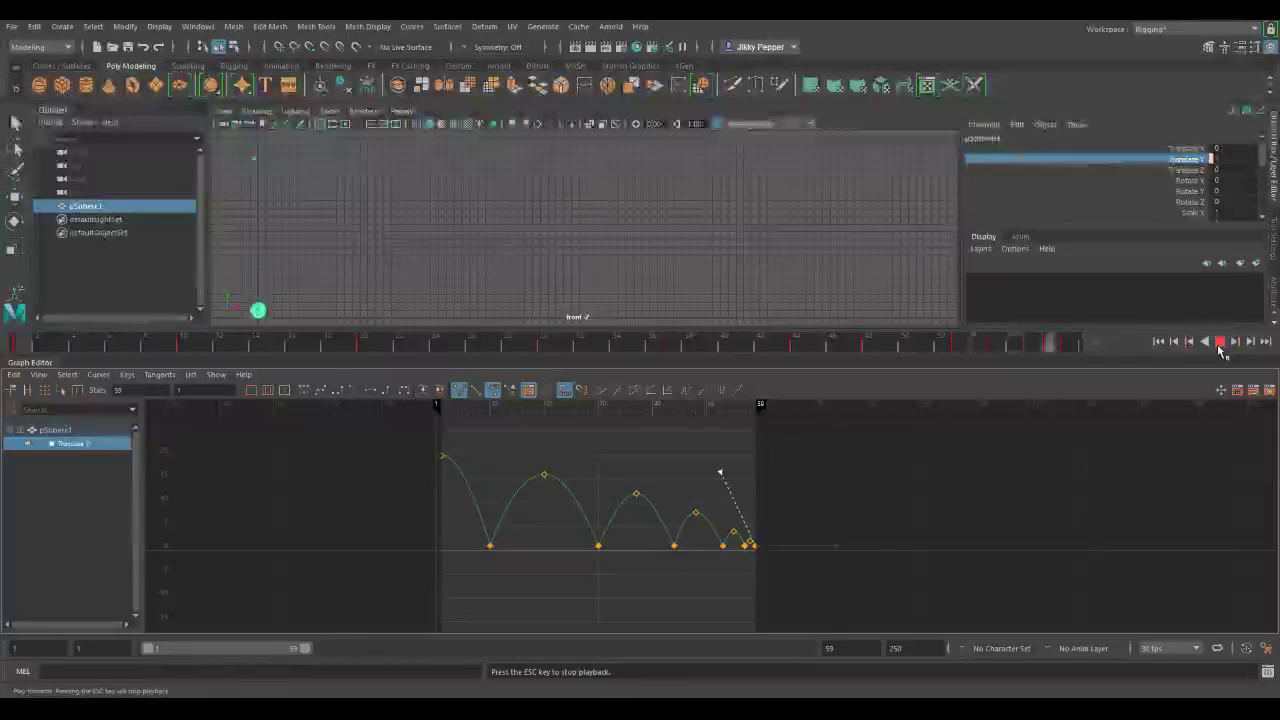
click(1219, 343)
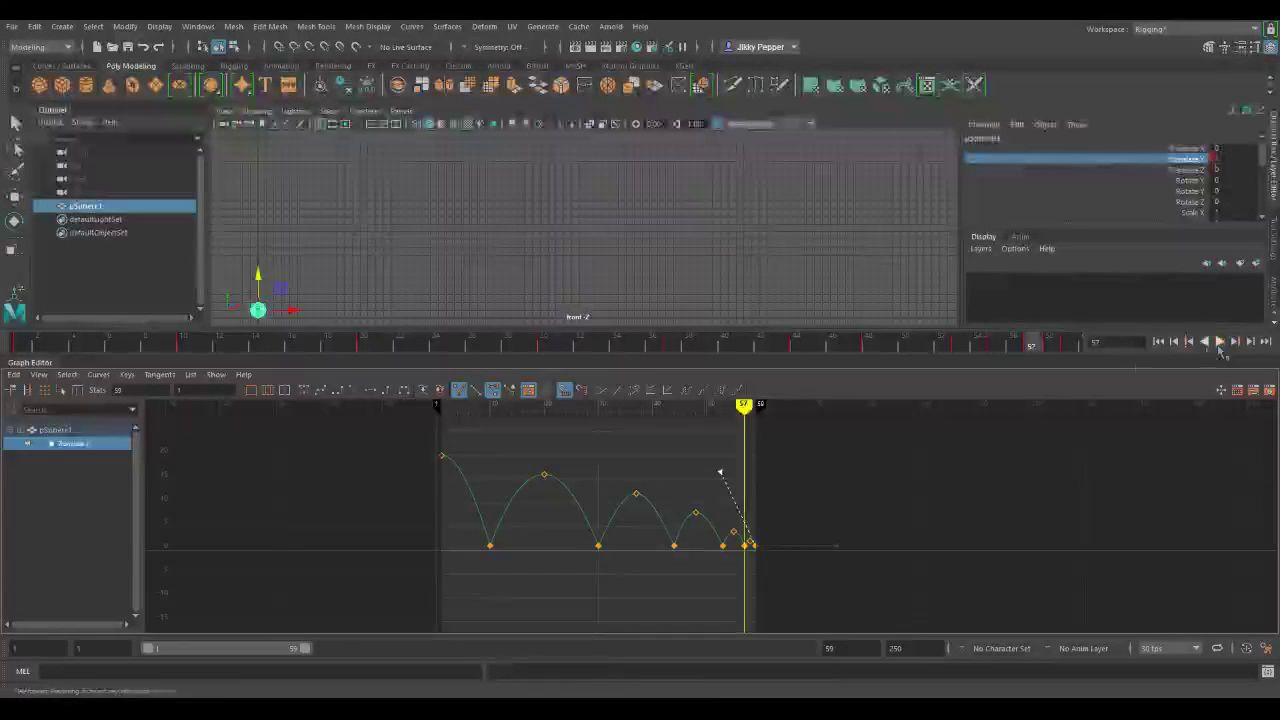
Step: Set a key on the sphere's Translate X at frame 1 with a value of 0
mouse_move(250, 648)
mouse_down()
mouse_move(268, 648)
mouse_move(241, 645)
mouse_up()
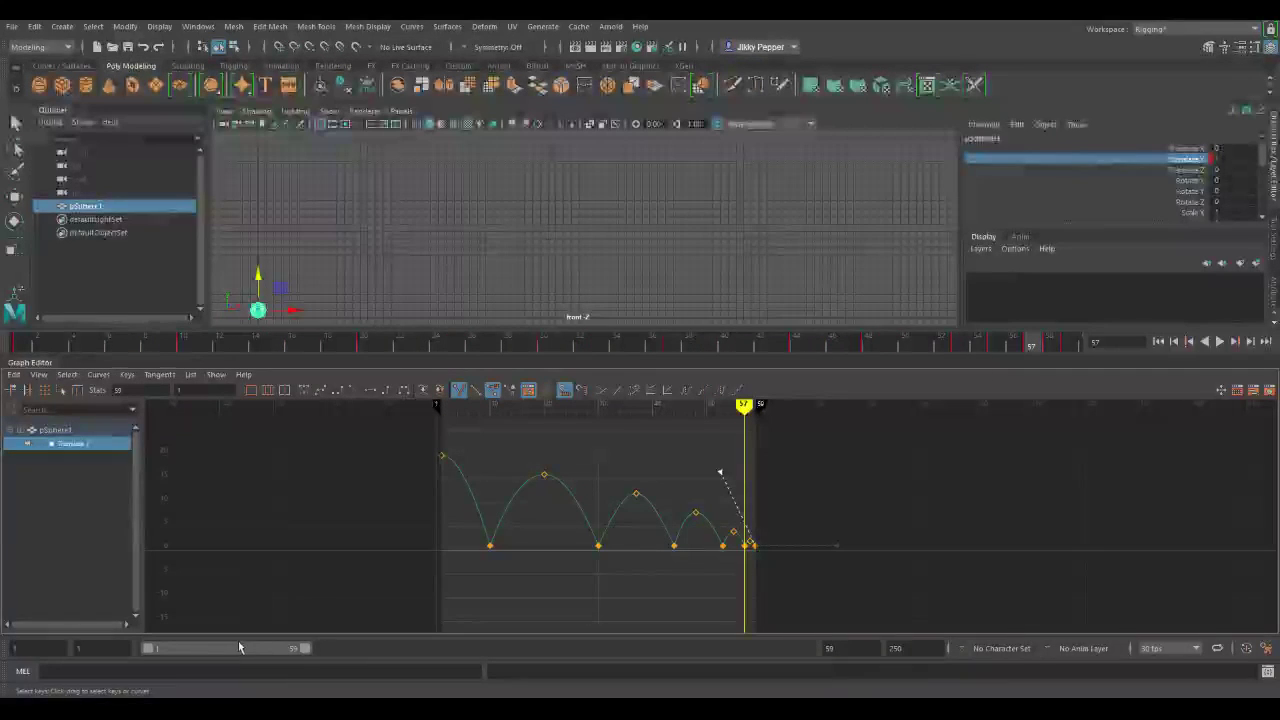
drag(744, 406, 441, 405)
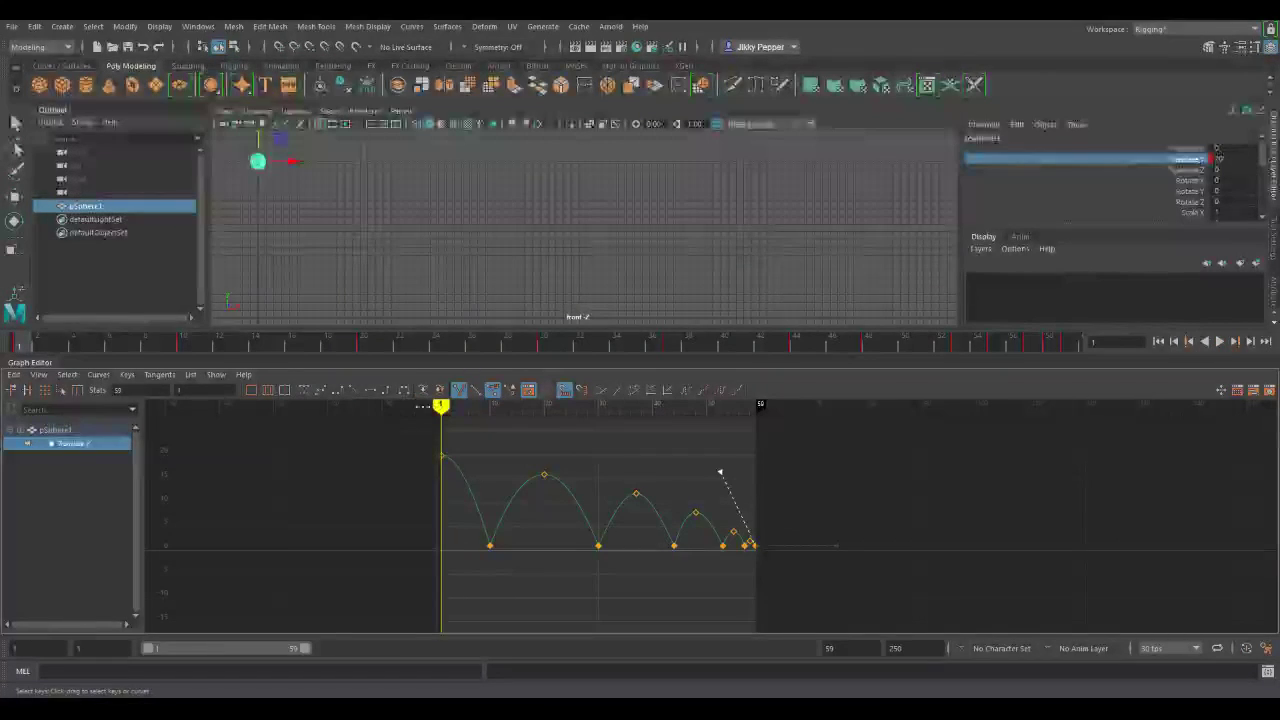
click(1184, 149)
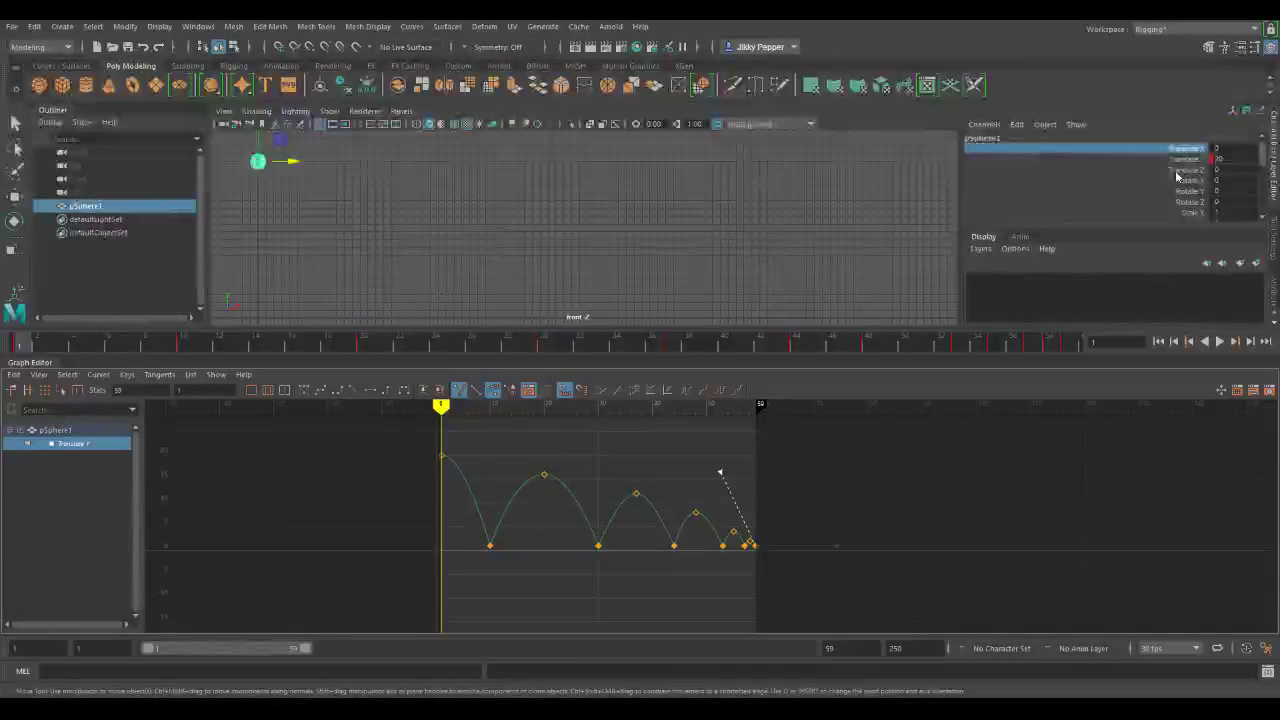
key(s)
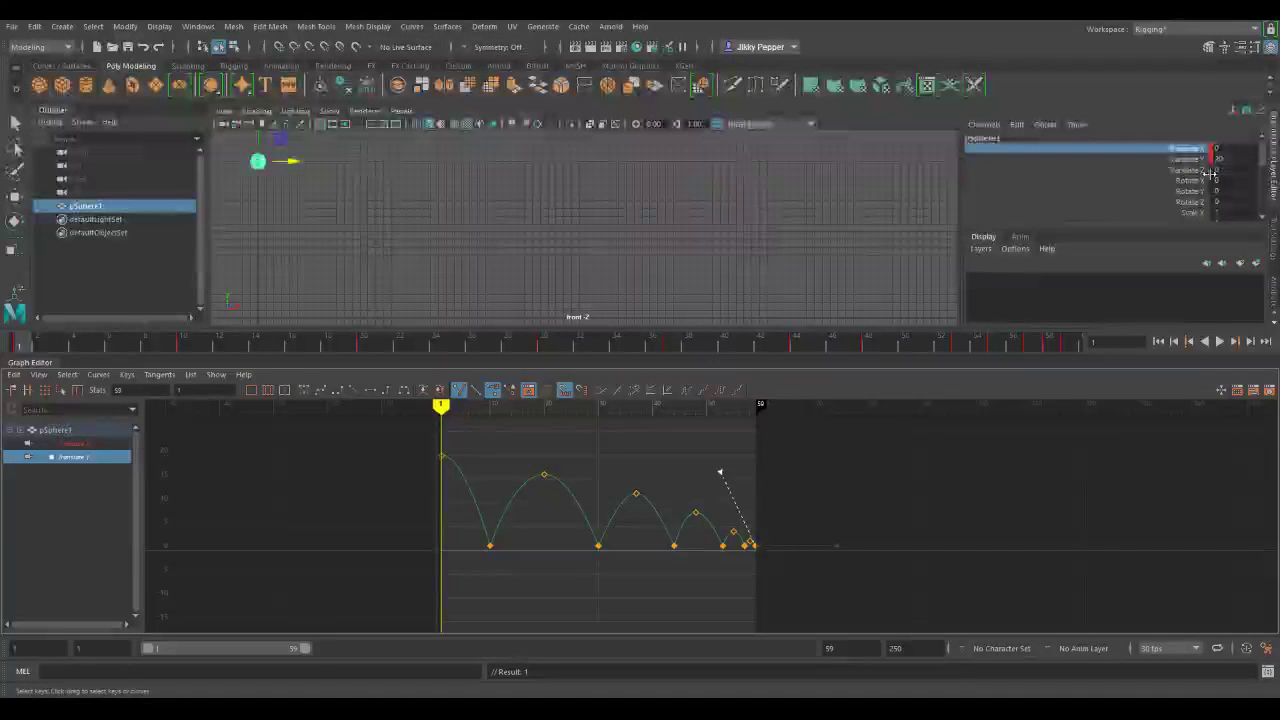
double_click(1235, 148)
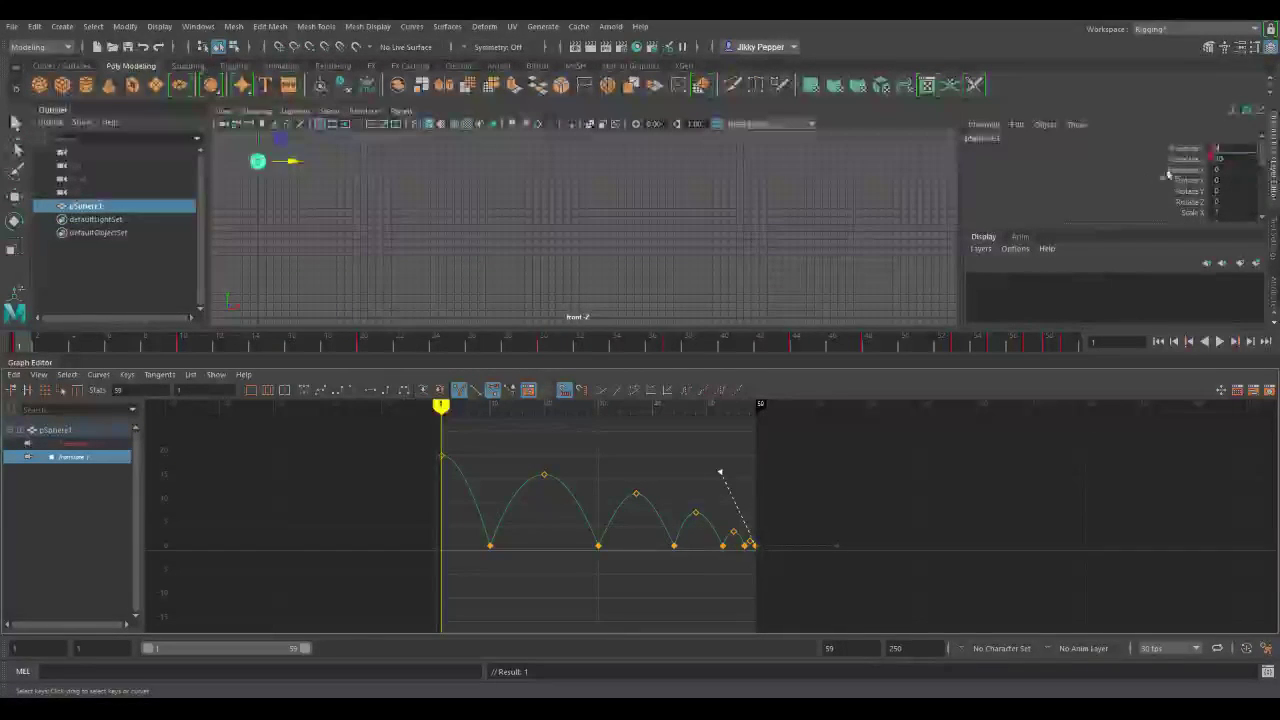
key(ctrl+z)
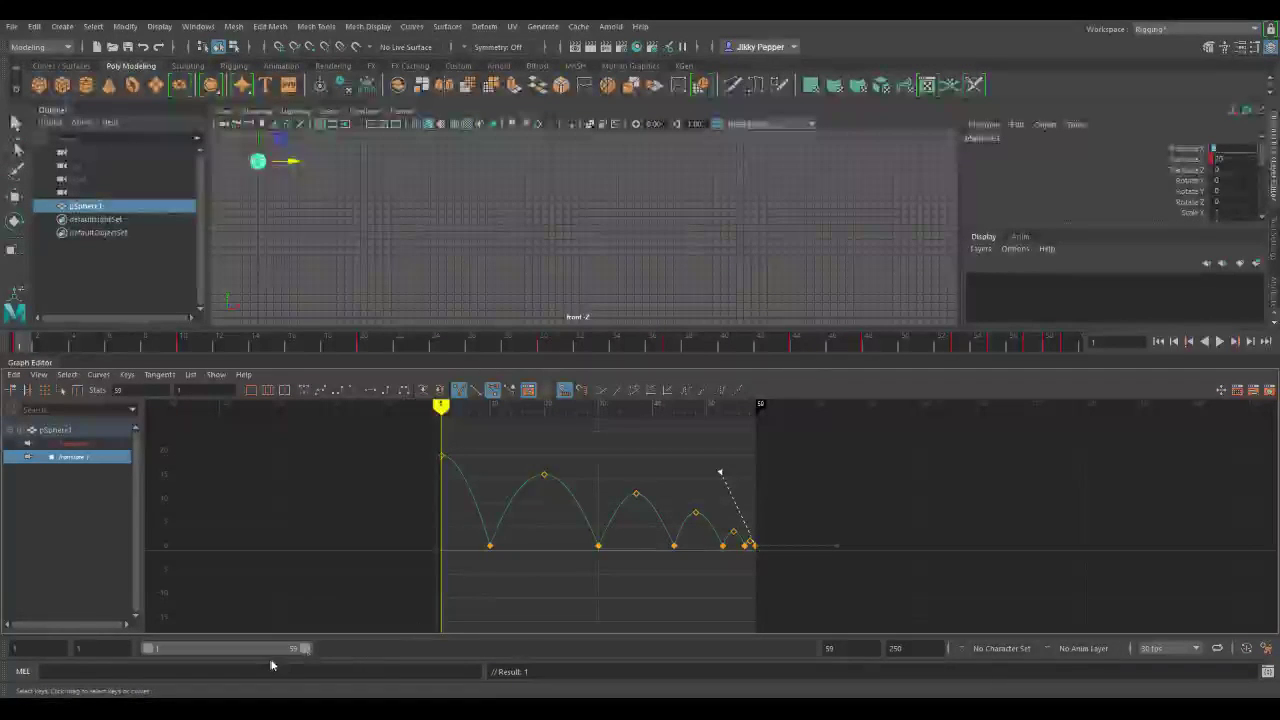
Step: Shift the playback range to frames 22–80 and key the sphere's Translate X at 70 on frame 70
drag(266, 649, 319, 650)
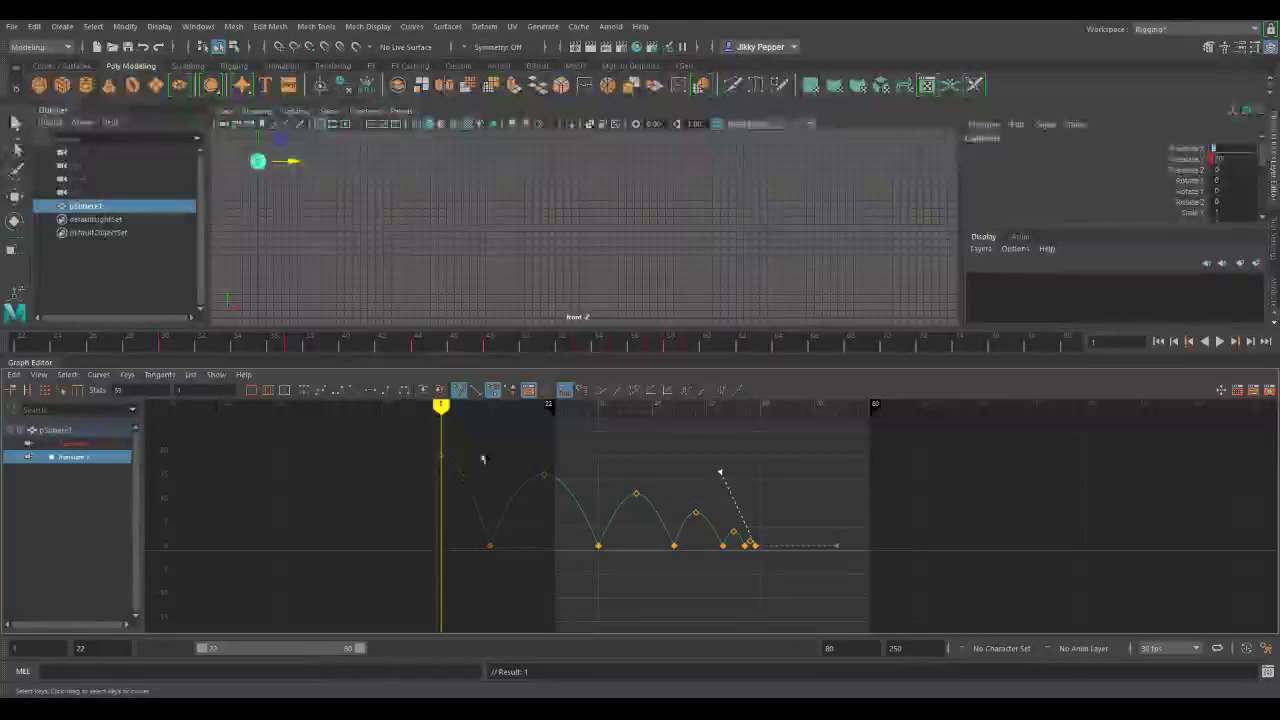
click(687, 346)
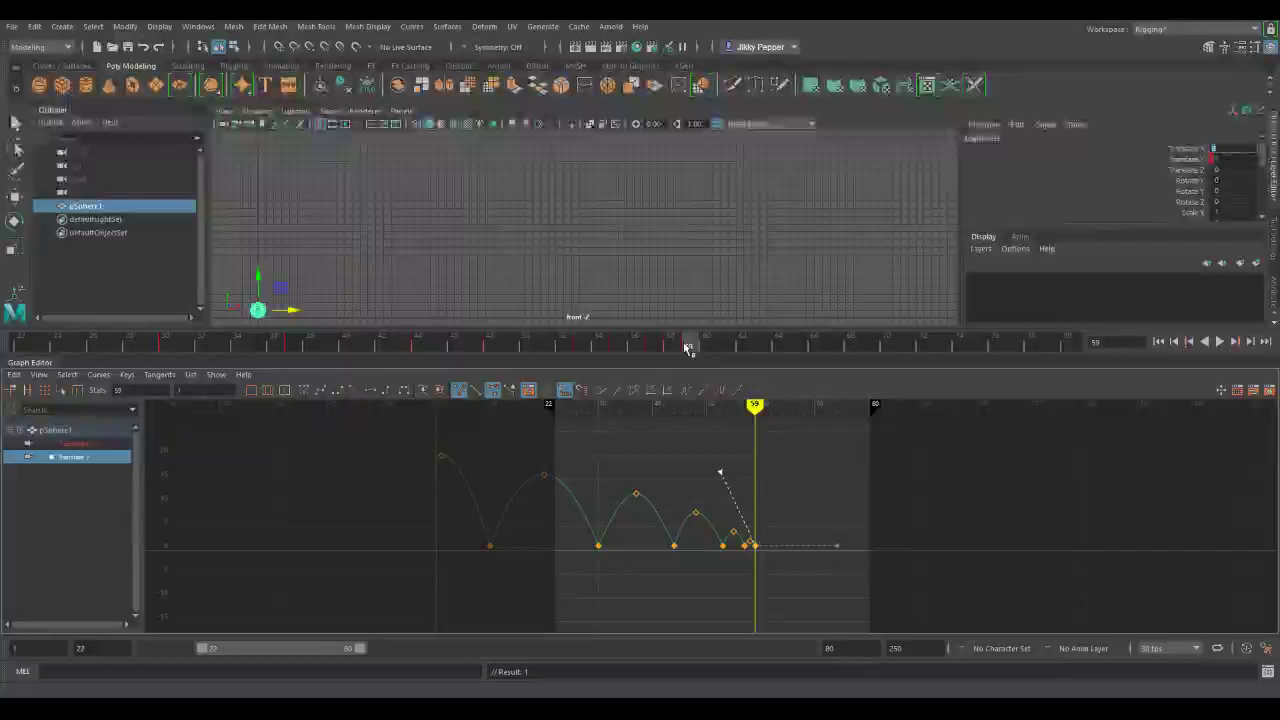
click(884, 345)
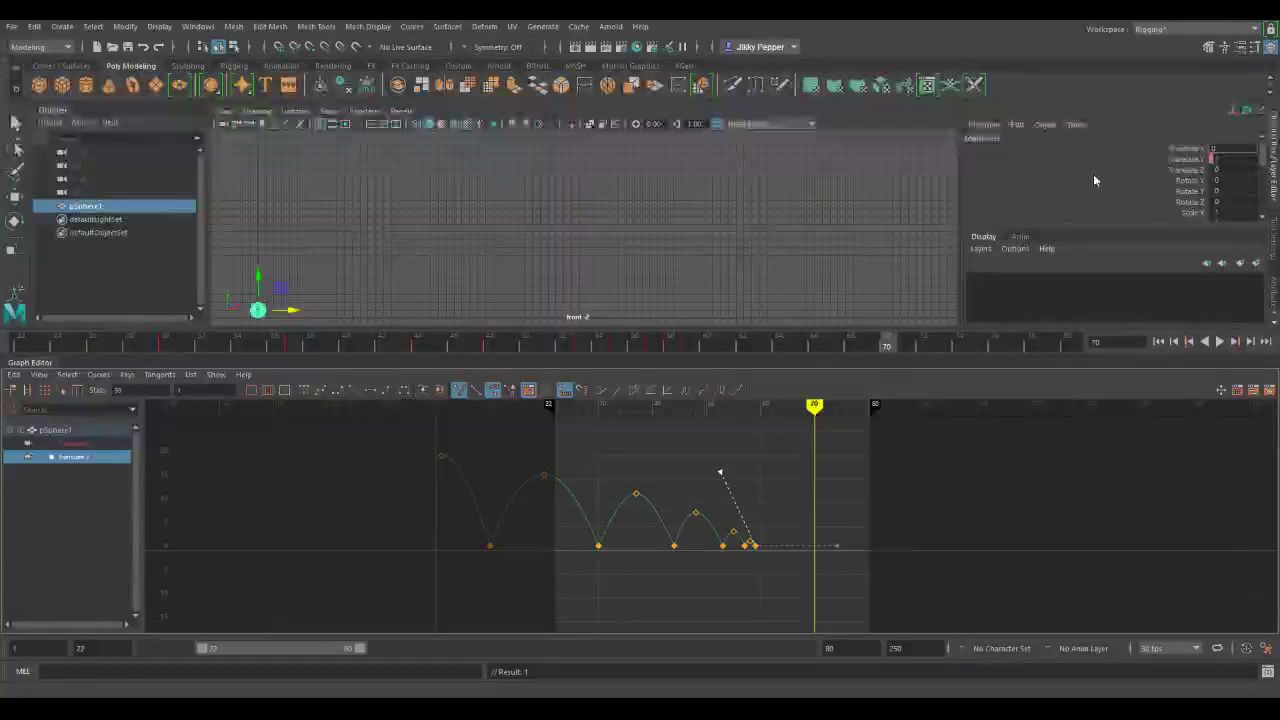
text(70)
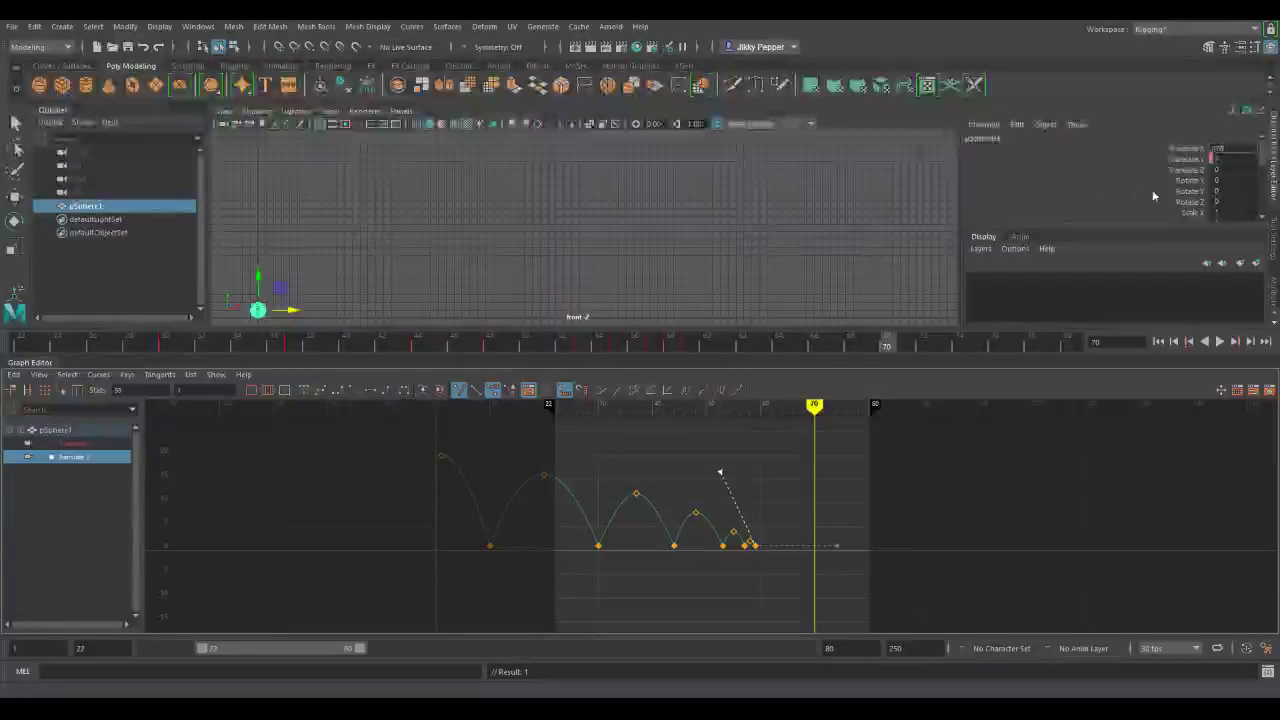
key(Return)
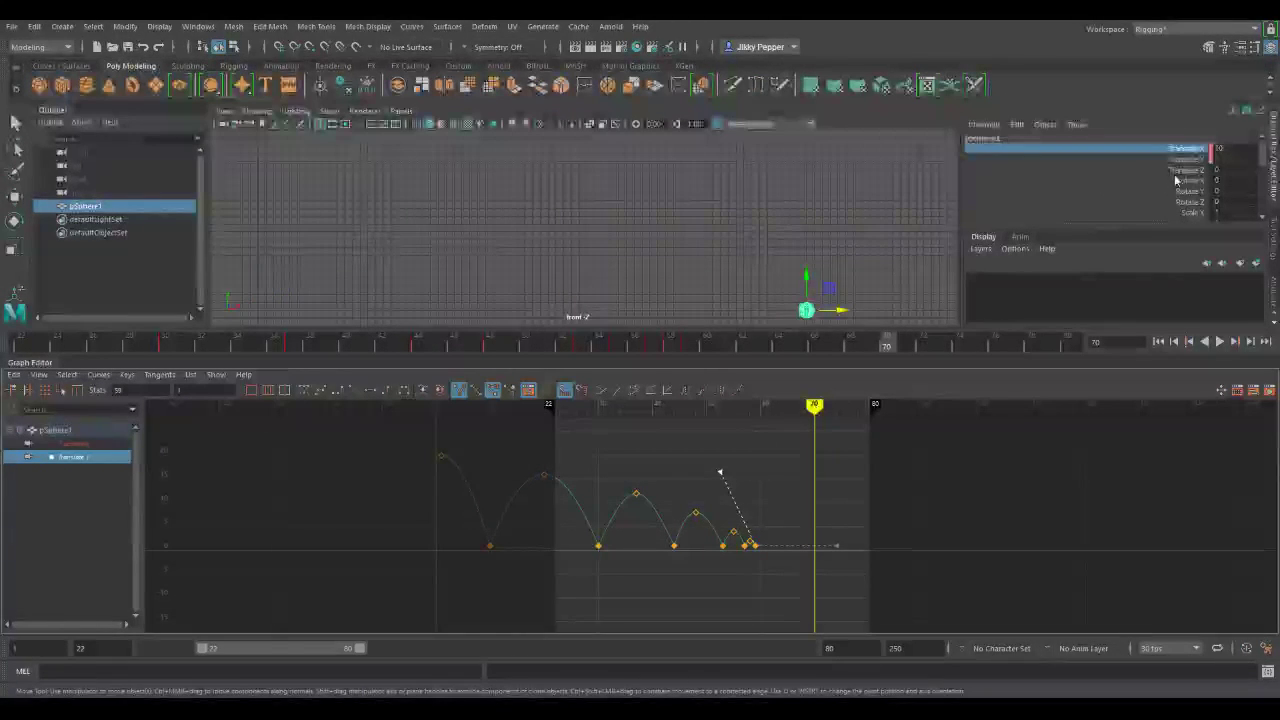
key(s)
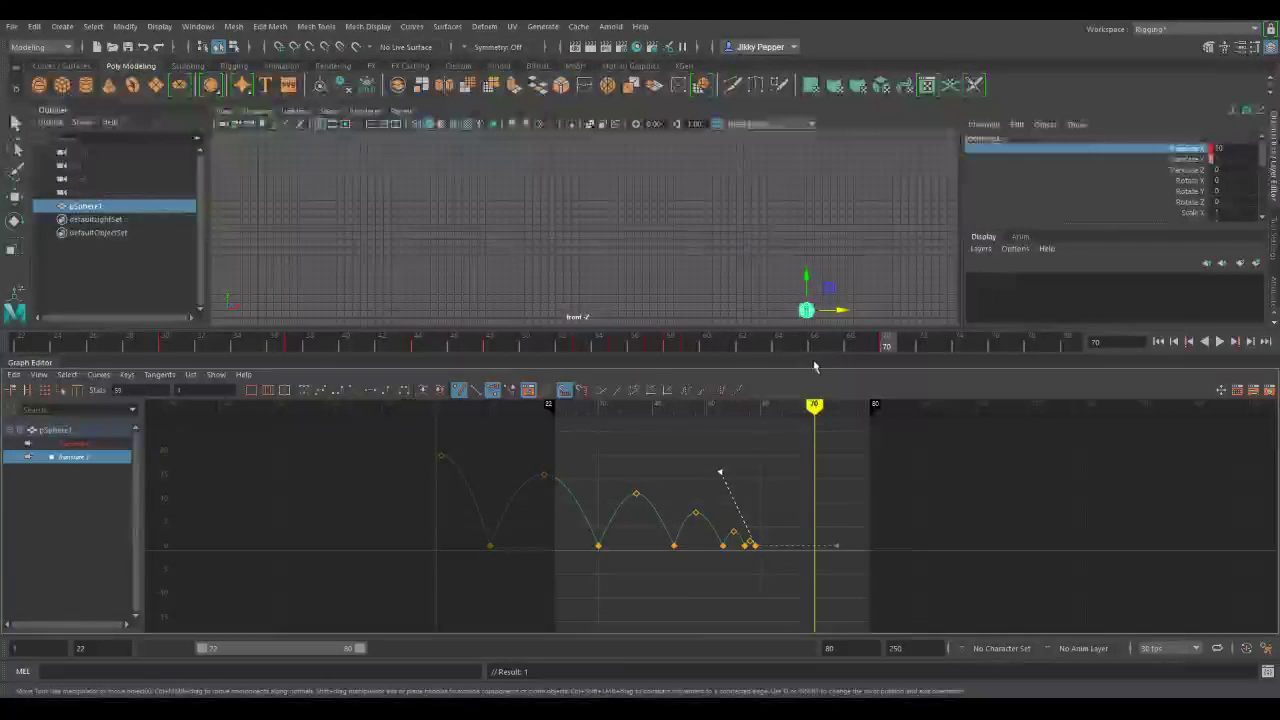
Step: Set the playback range to frames 1–70 and play back the bounce with its forward travel, with the sphere deselected
click(1219, 341)
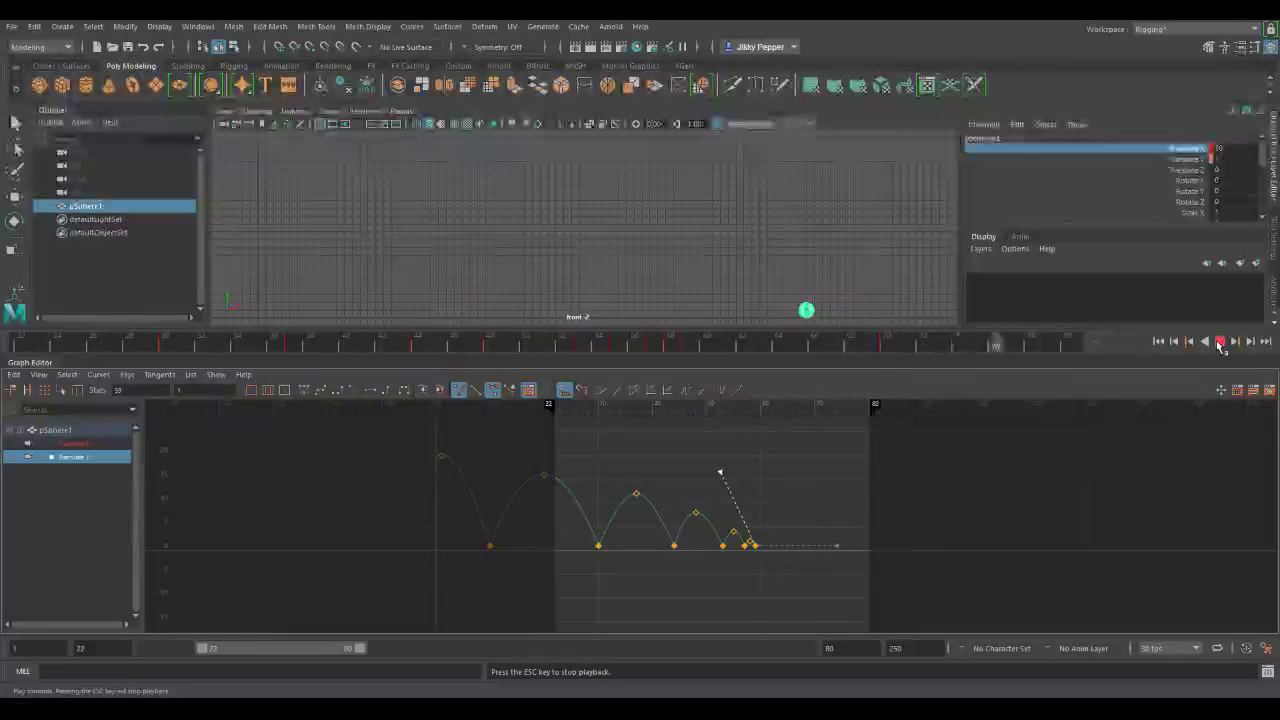
click(1219, 341)
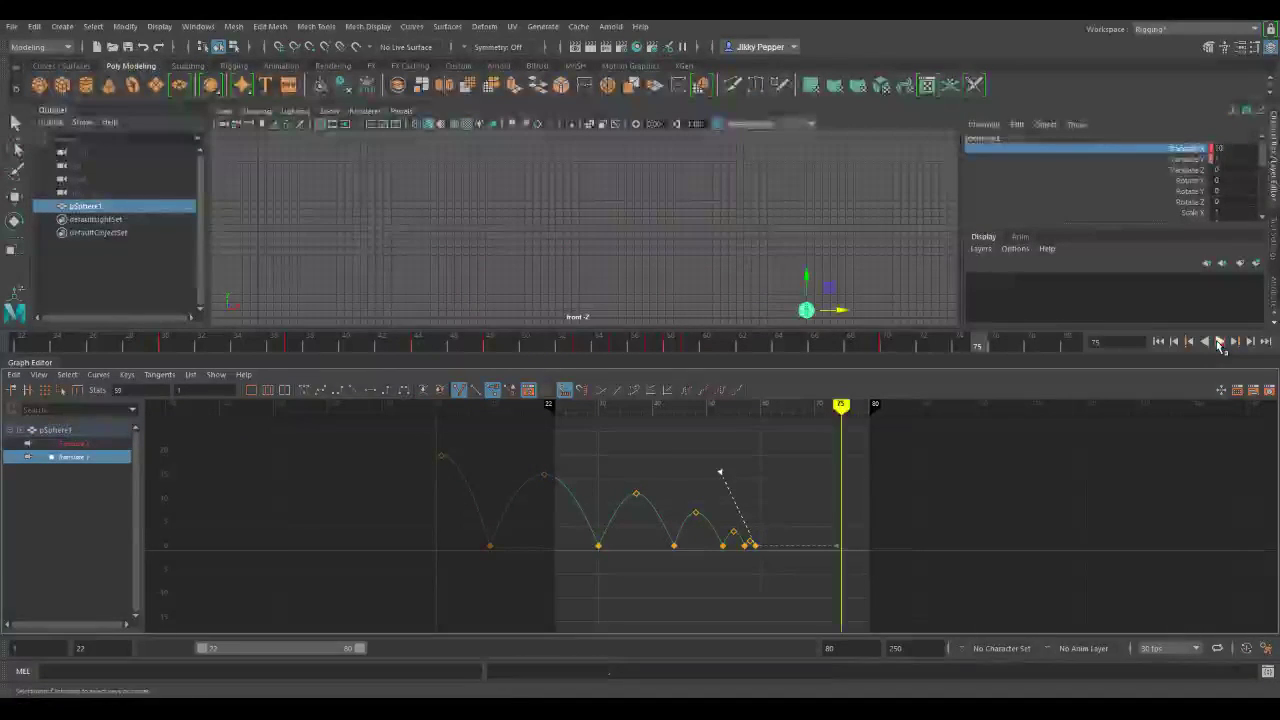
mouse_move(266, 649)
mouse_down()
mouse_move(237, 657)
mouse_move(332, 649)
mouse_up()
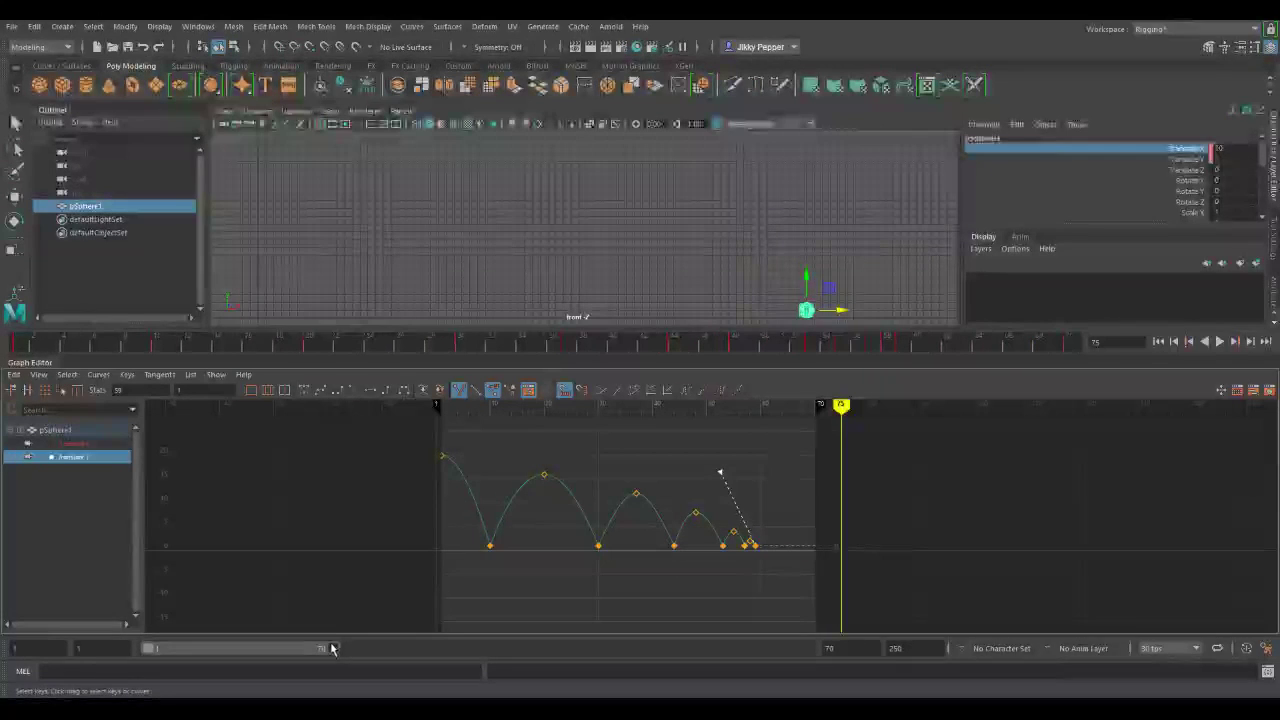
click(1220, 341)
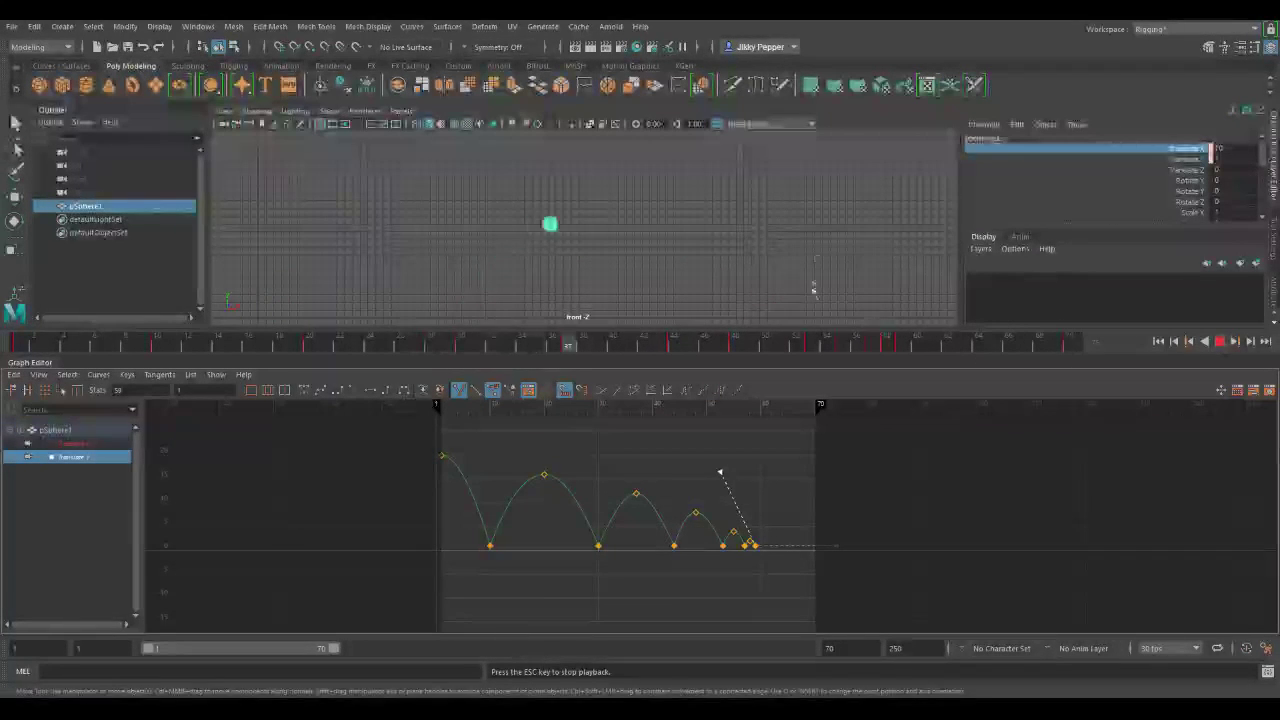
click(863, 230)
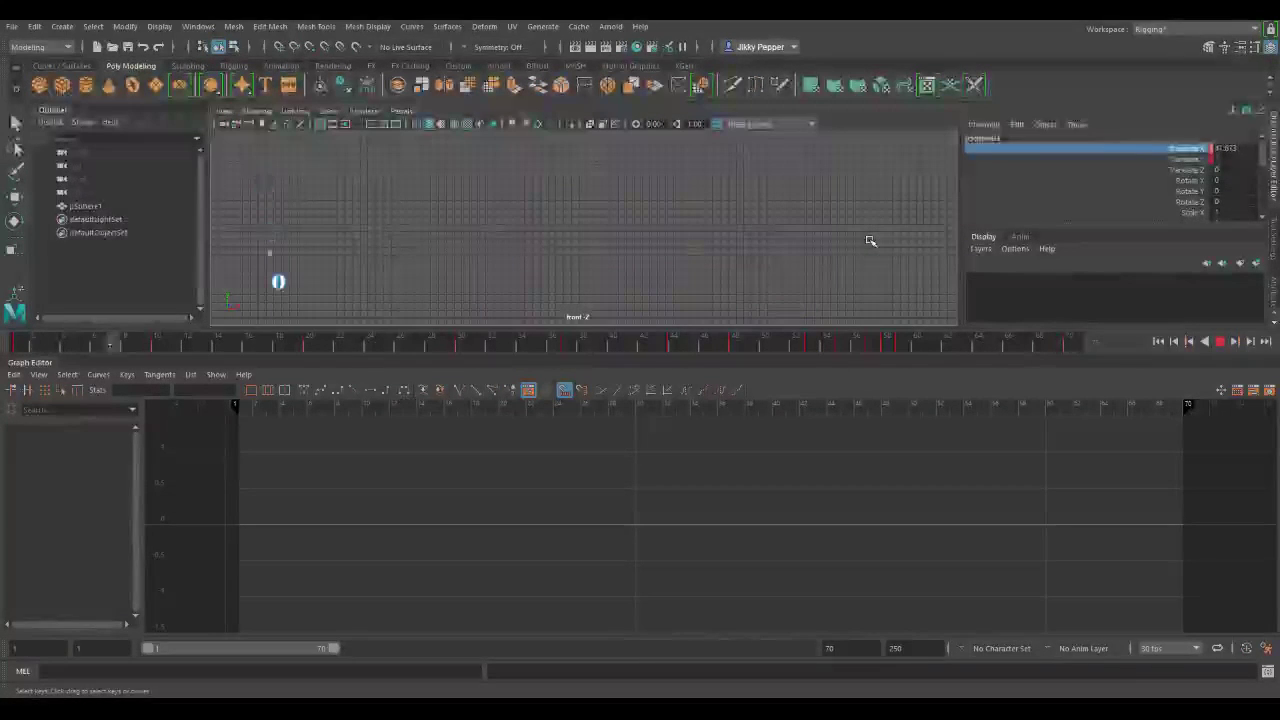
click(1219, 342)
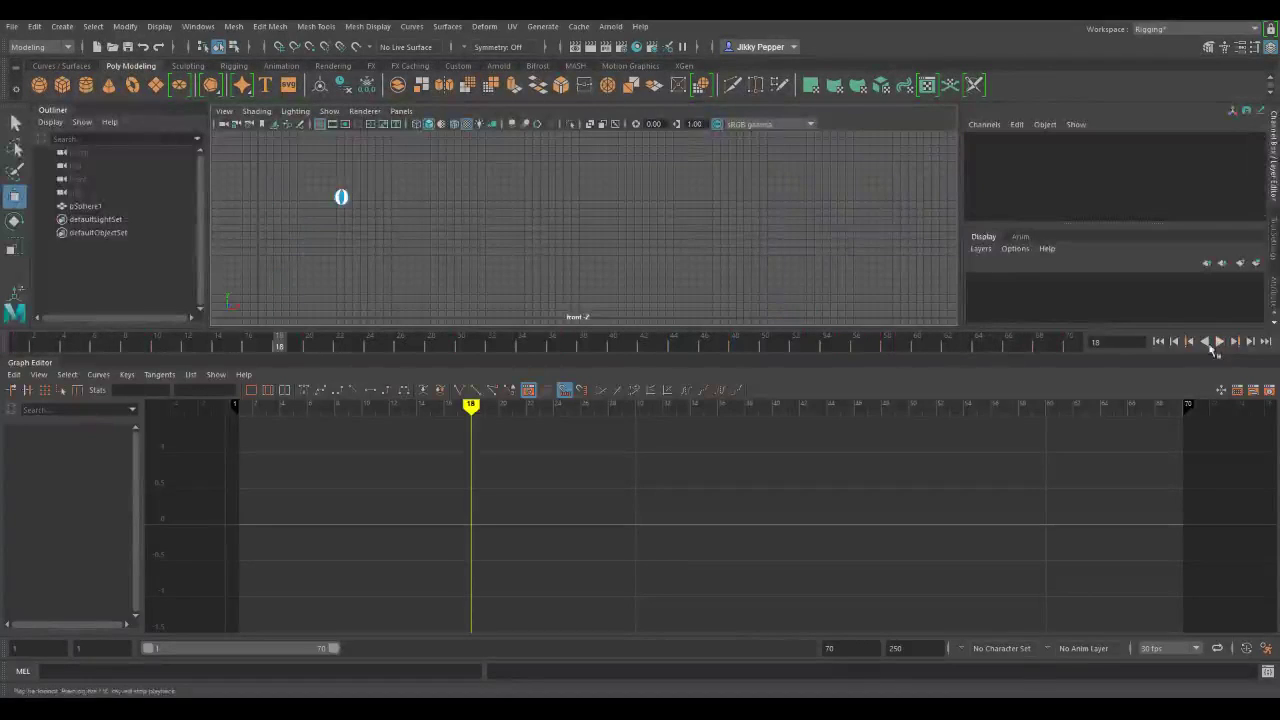
Step: Select the sphere and key its Rotate Z at 360 on frame 1
click(341, 197)
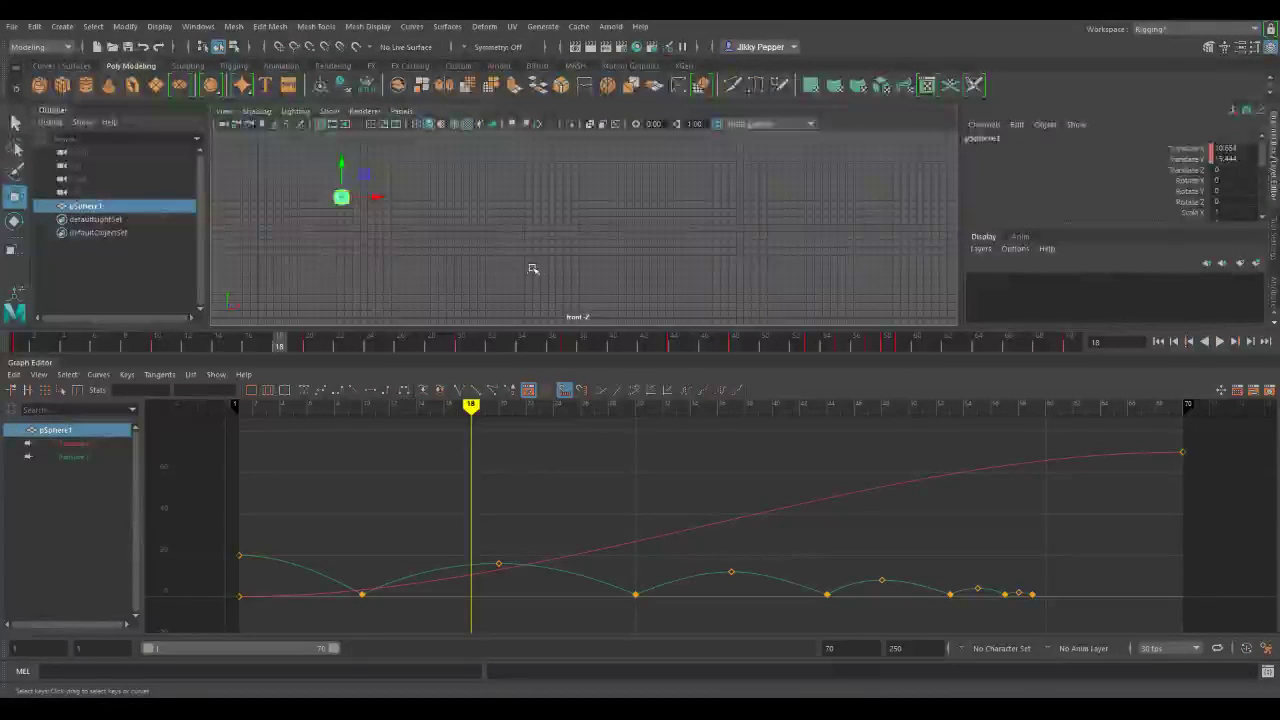
scroll(1176, 186, down, 1)
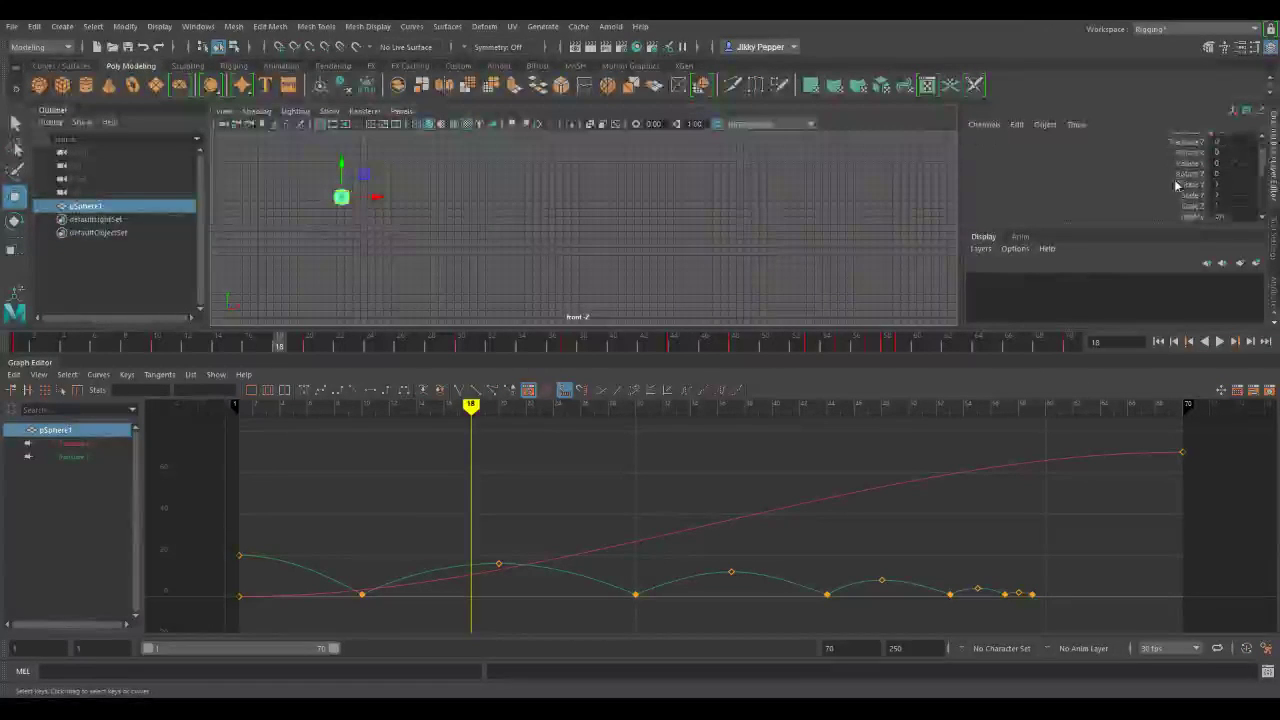
scroll(1180, 188, up, 1)
click(1196, 204)
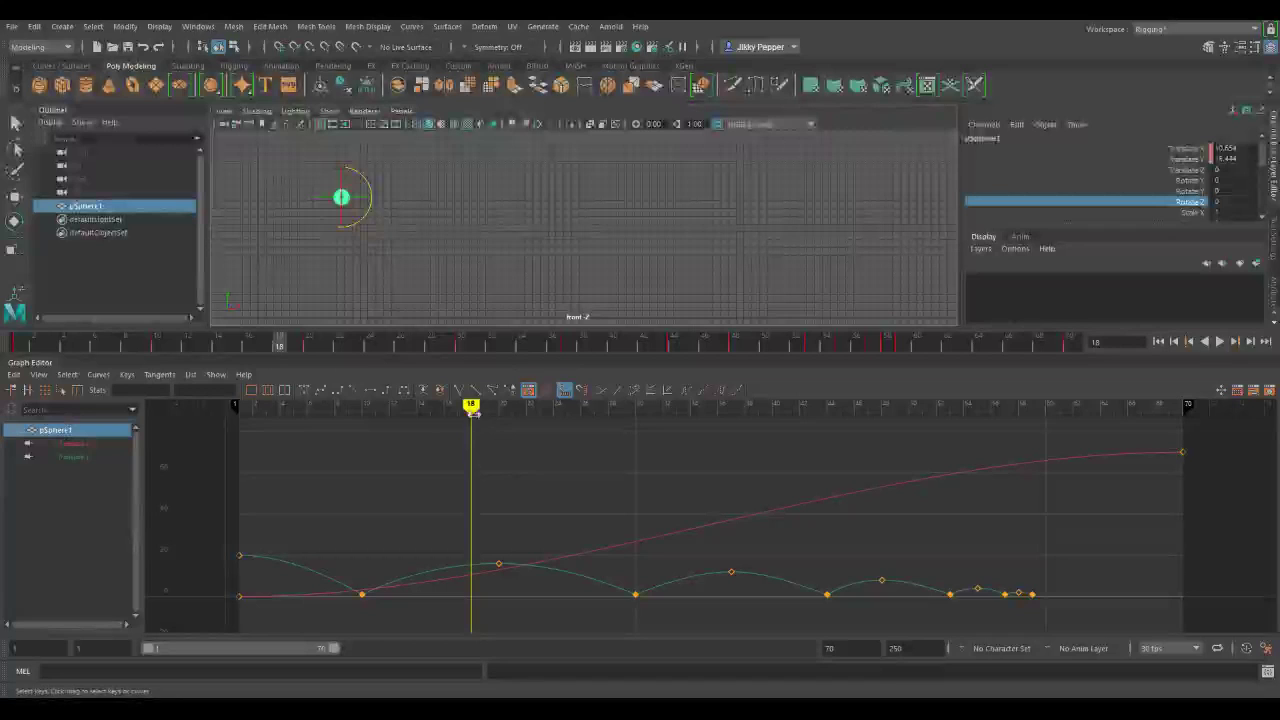
drag(469, 406, 239, 406)
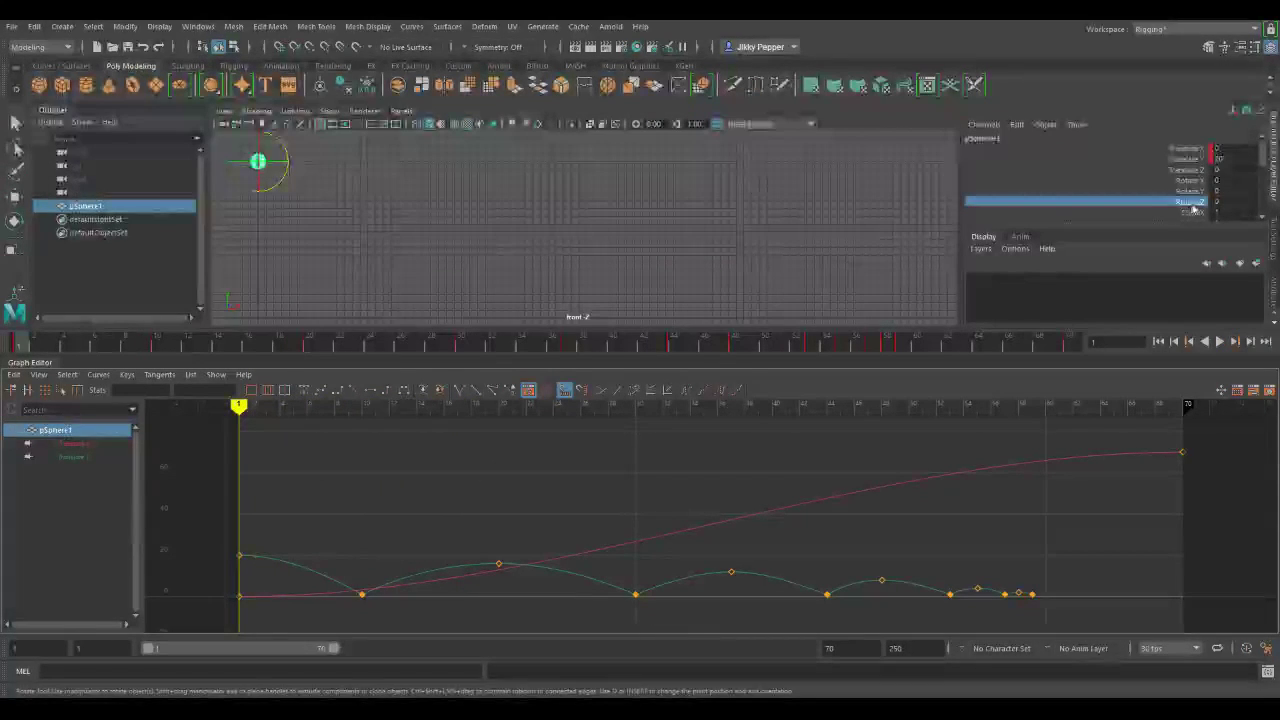
double_click(1222, 202)
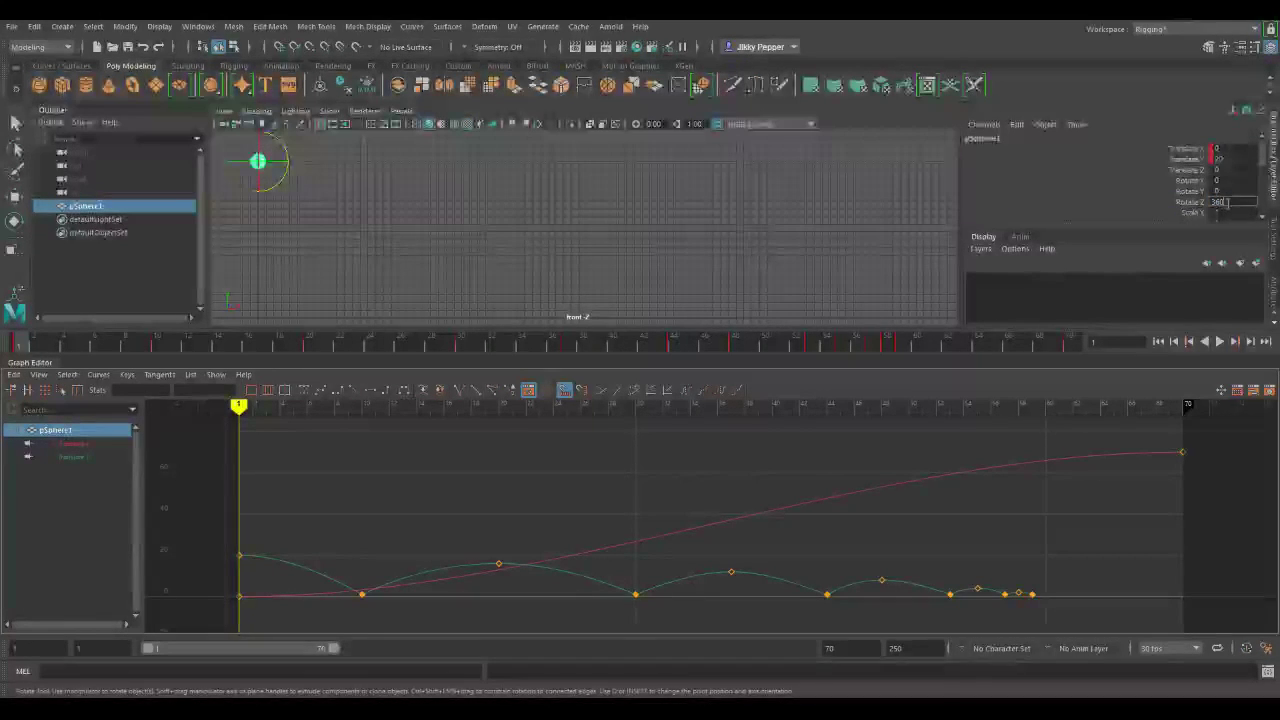
click(1184, 204)
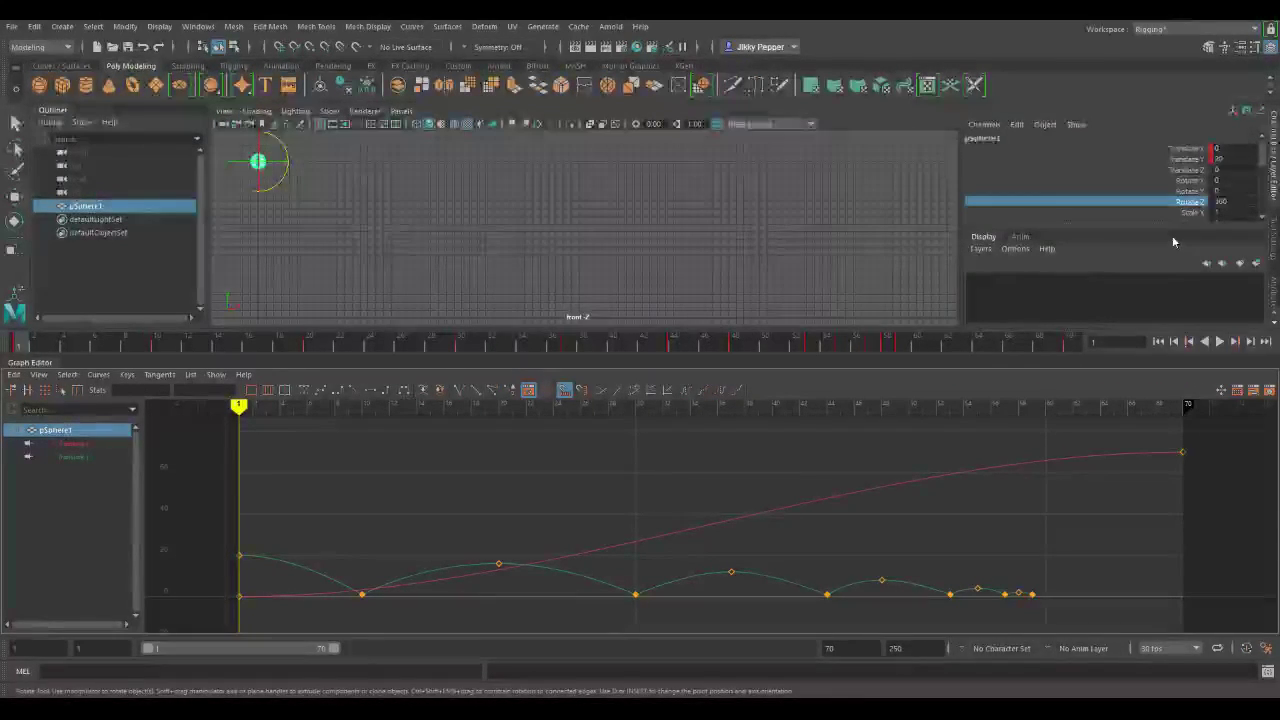
key(s)
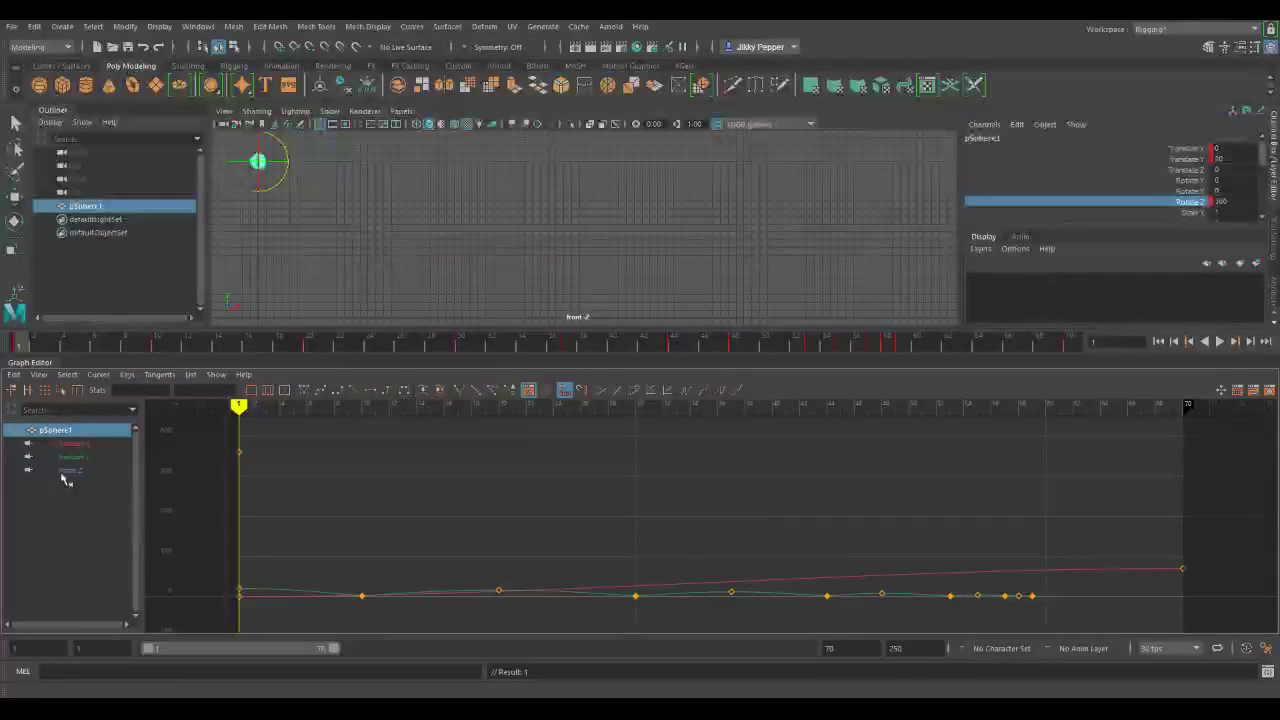
Step: Isolate the Rotate Z curve in the Graph Editor and key Rotate Z at 270 on frame 10
click(66, 470)
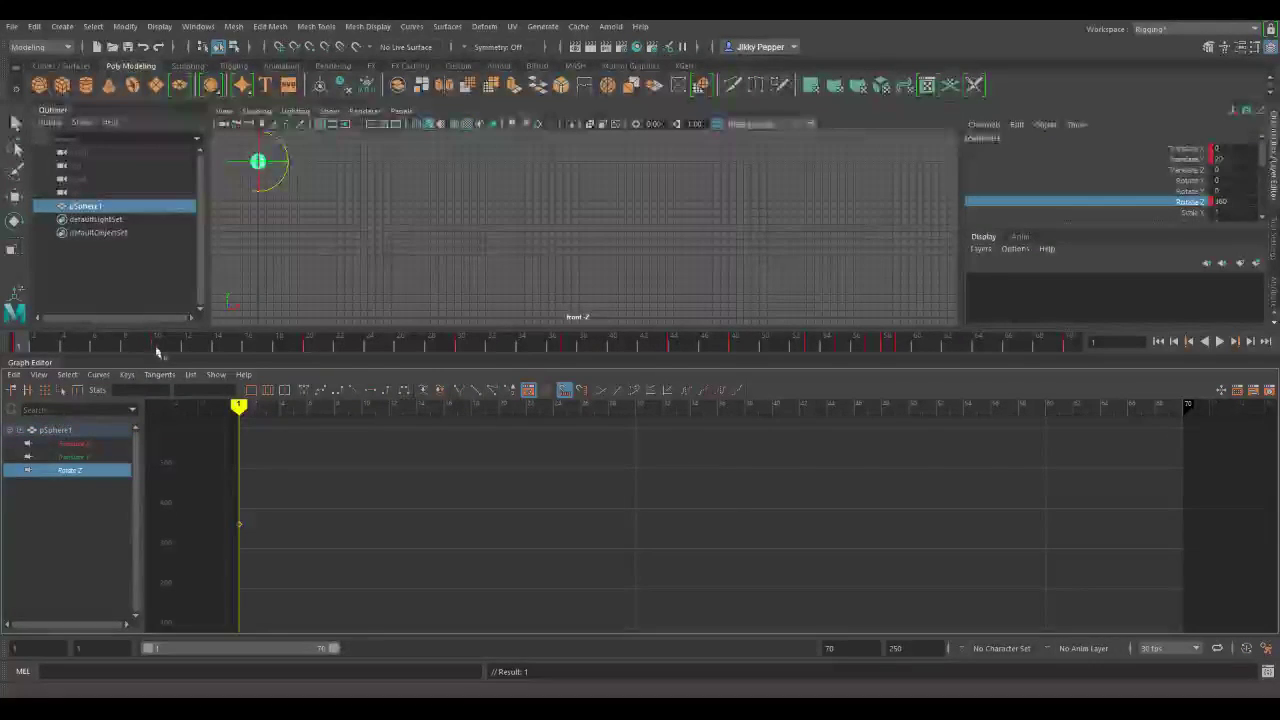
click(156, 345)
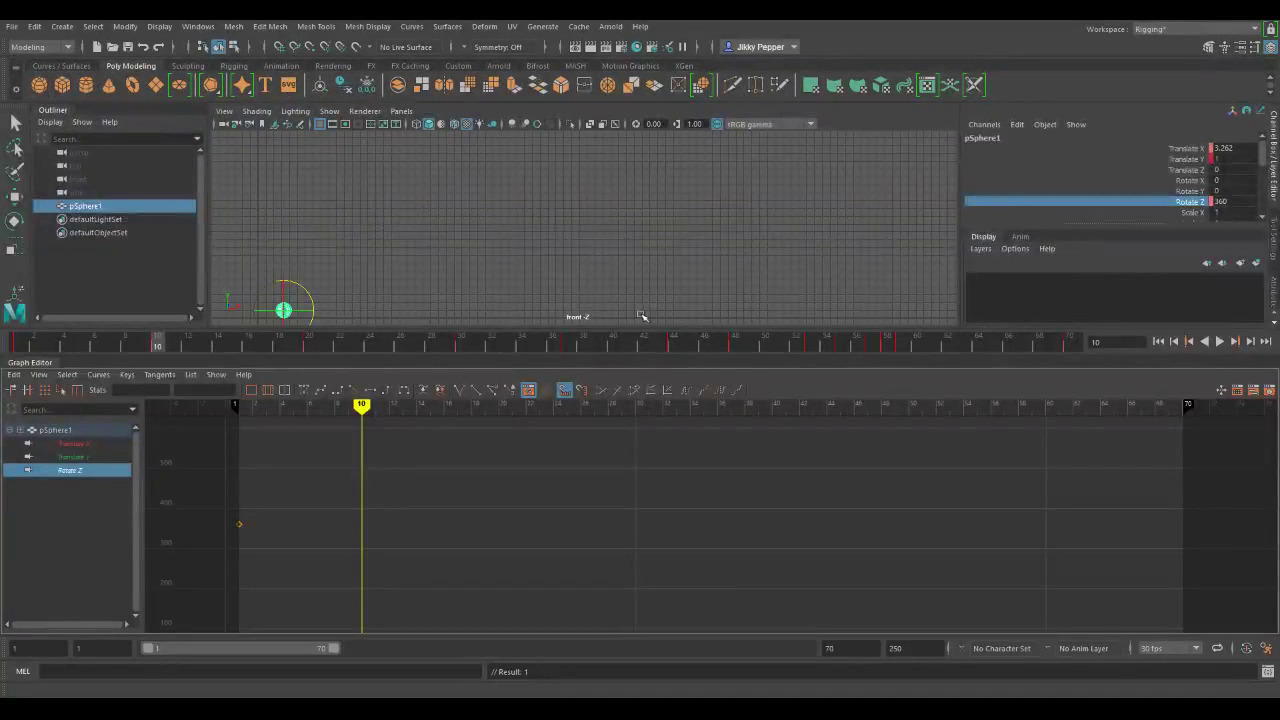
click(1239, 202)
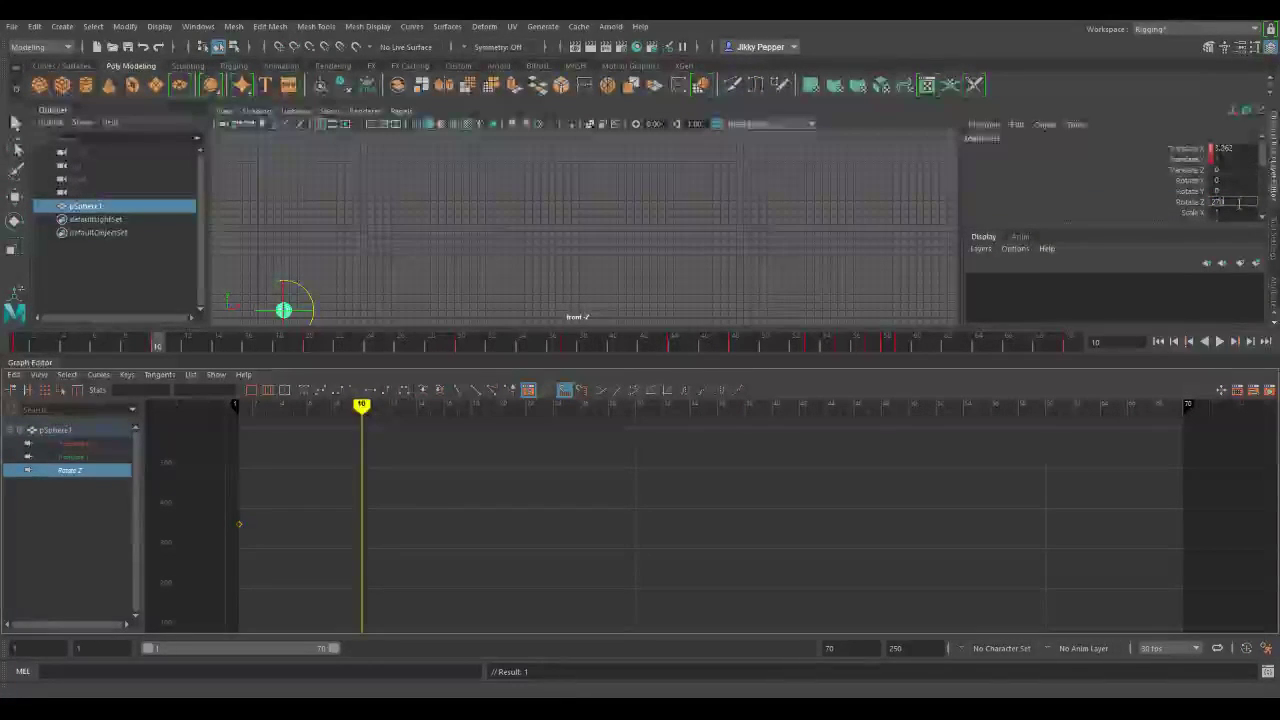
key(Return)
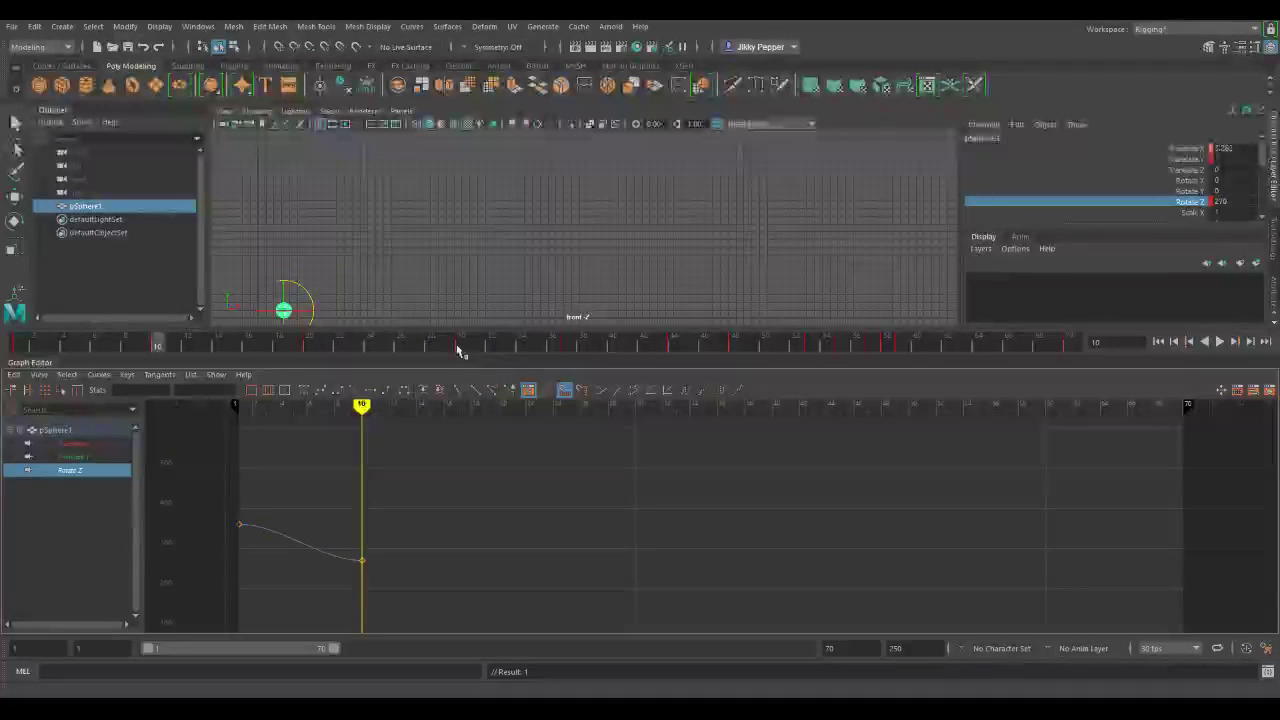
Step: Key the sphere's Rotate Z at 180 on the ground contact at frame 30
click(460, 349)
click(308, 346)
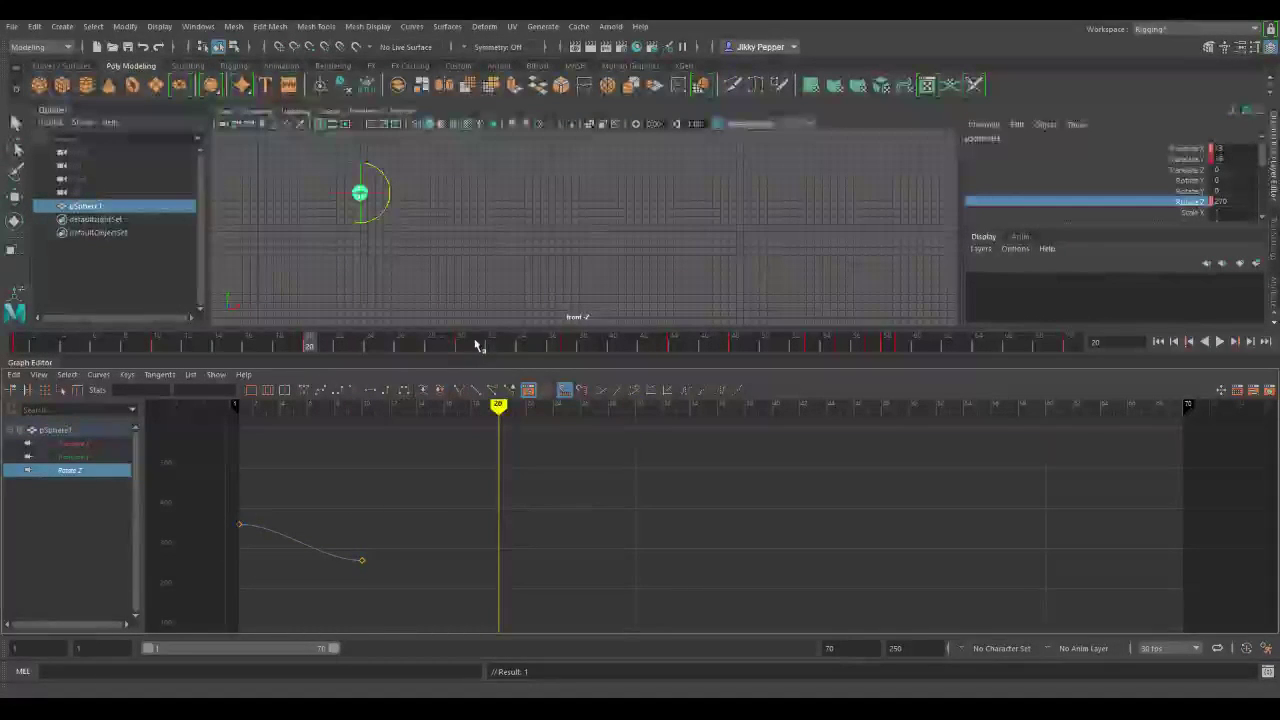
click(460, 349)
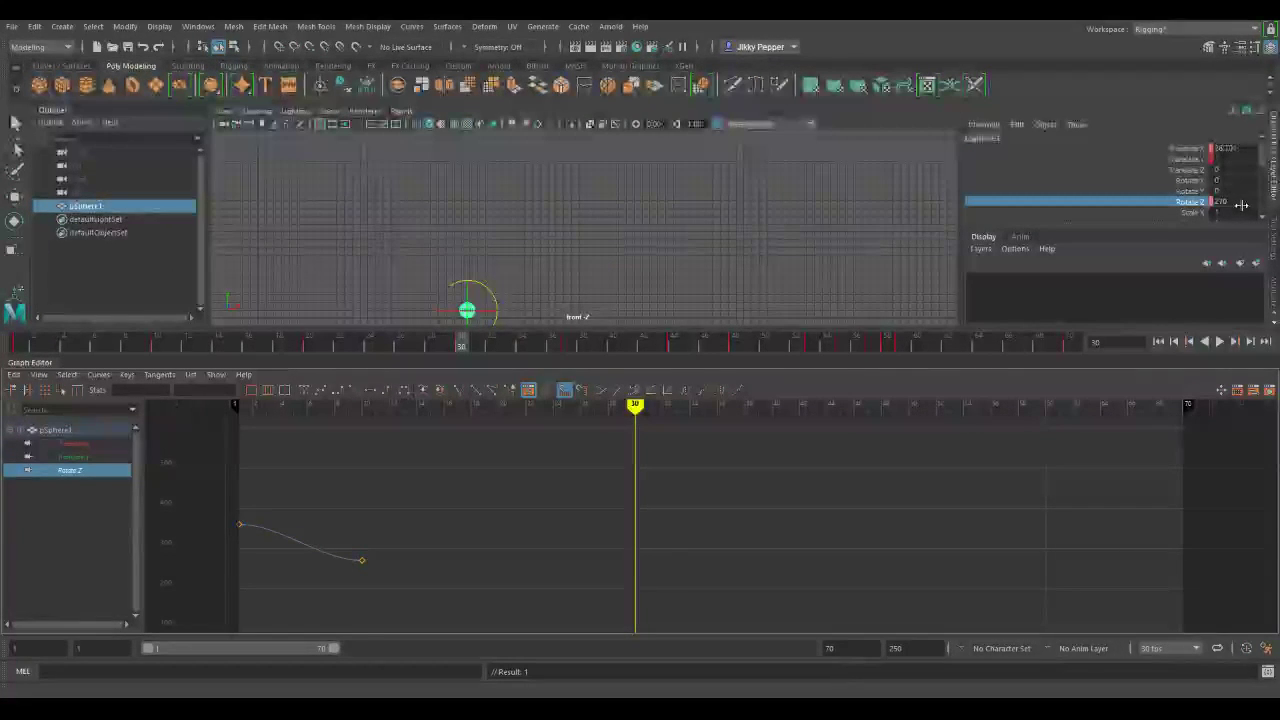
double_click(1241, 205)
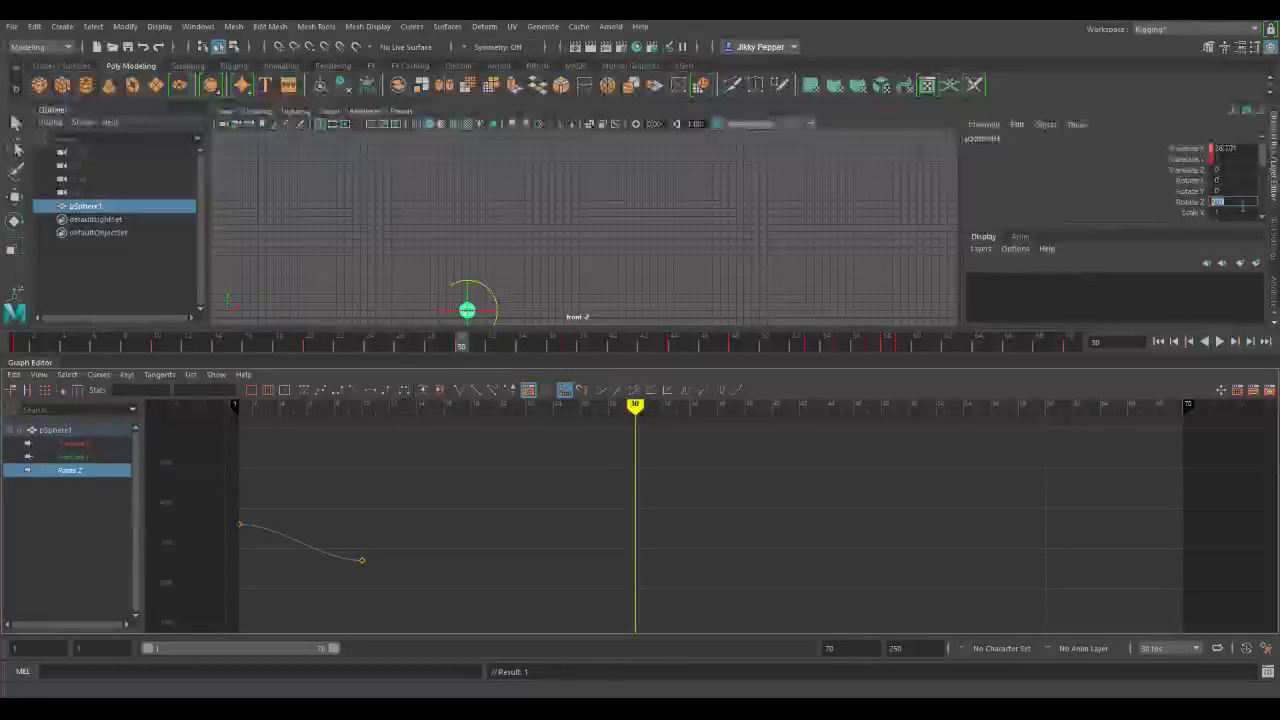
click(1192, 202)
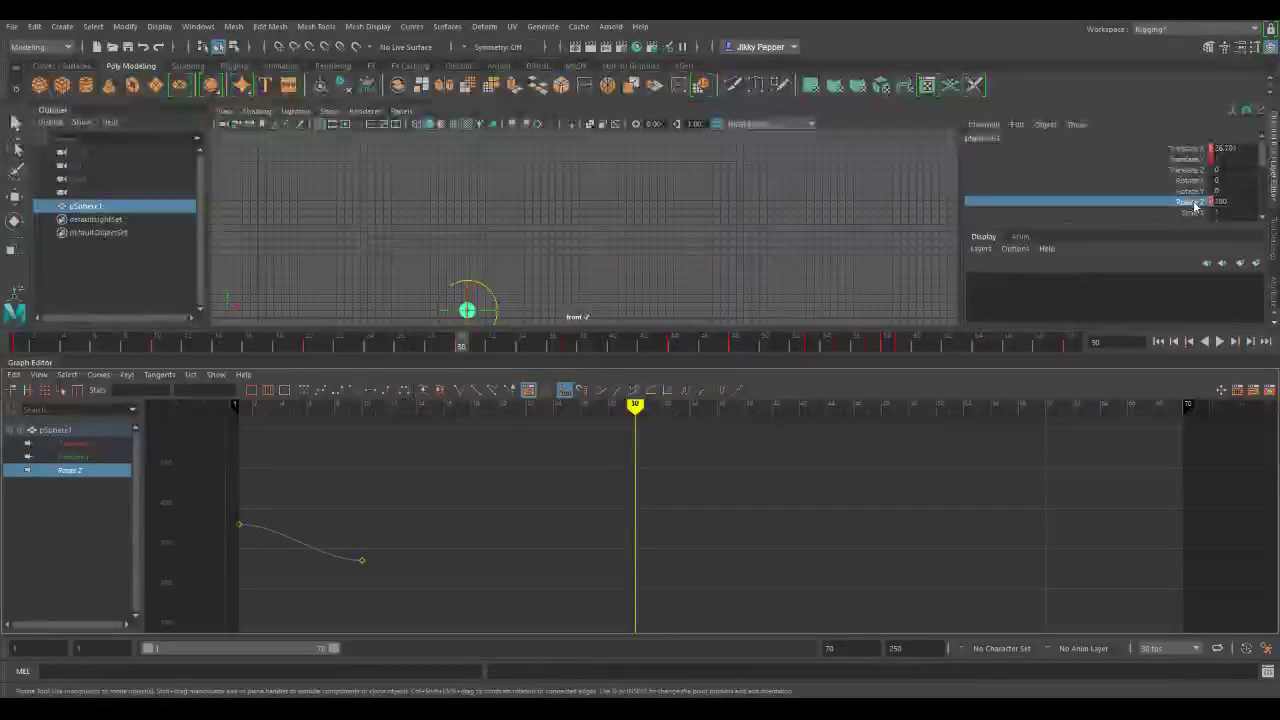
key(s)
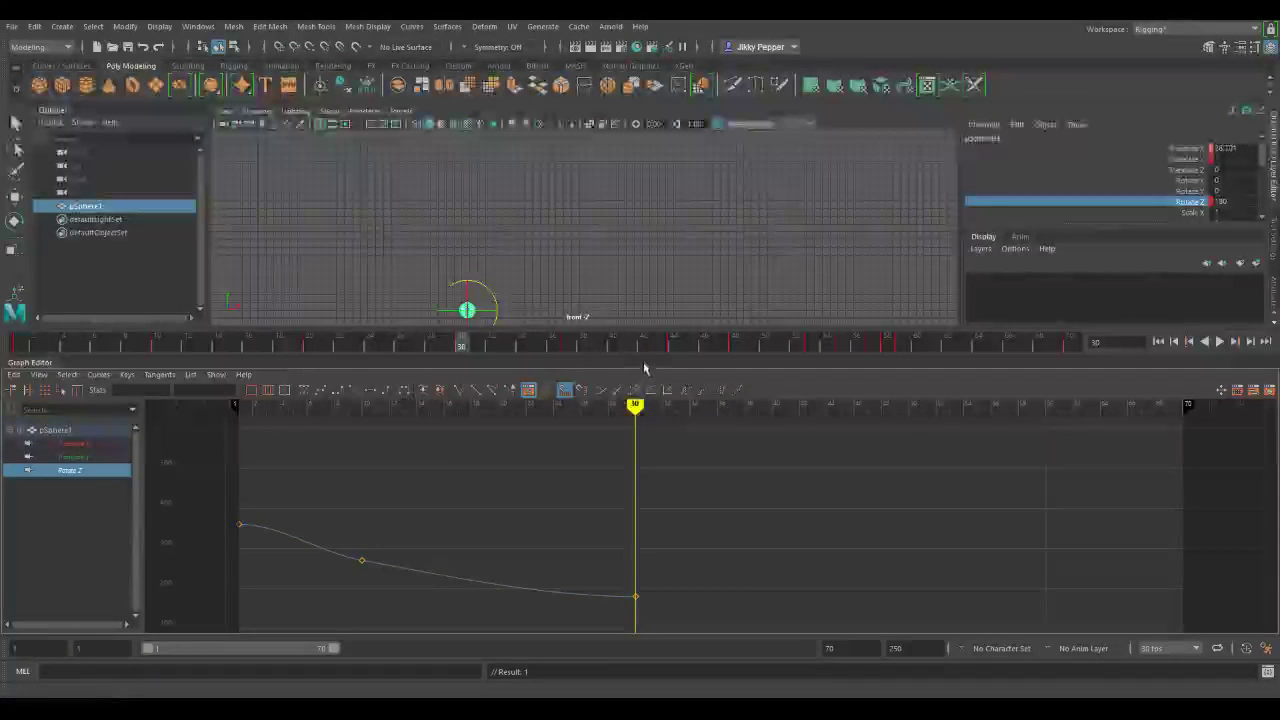
Step: Key the sphere's Rotate Z at 90 on the ground contact at frame 44
drag(561, 346, 568, 346)
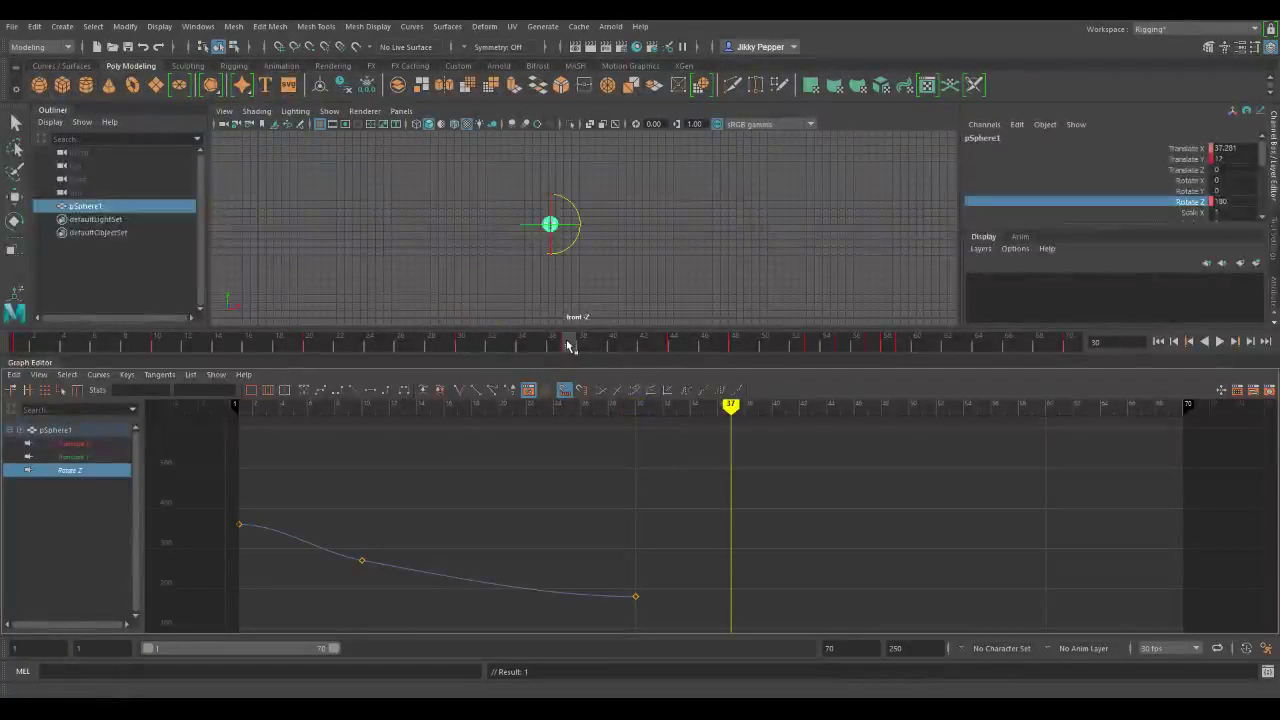
click(673, 348)
double_click(1240, 203)
text(90)
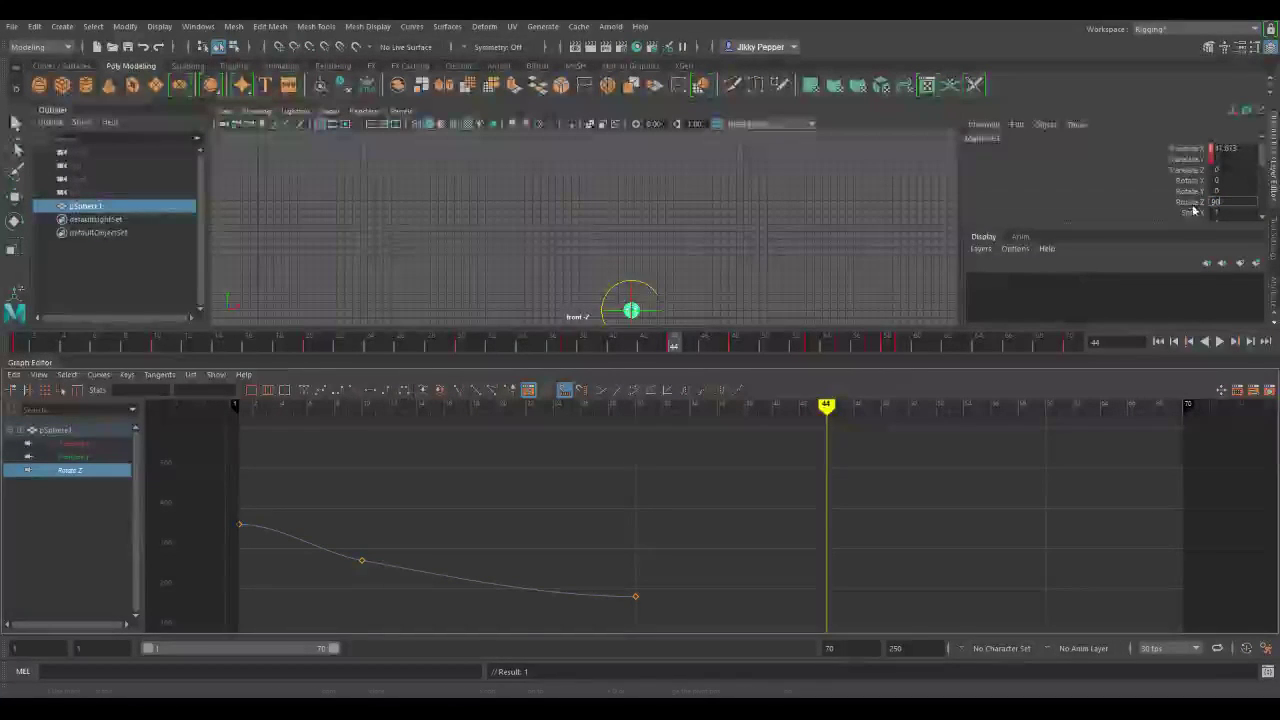
key(Return)
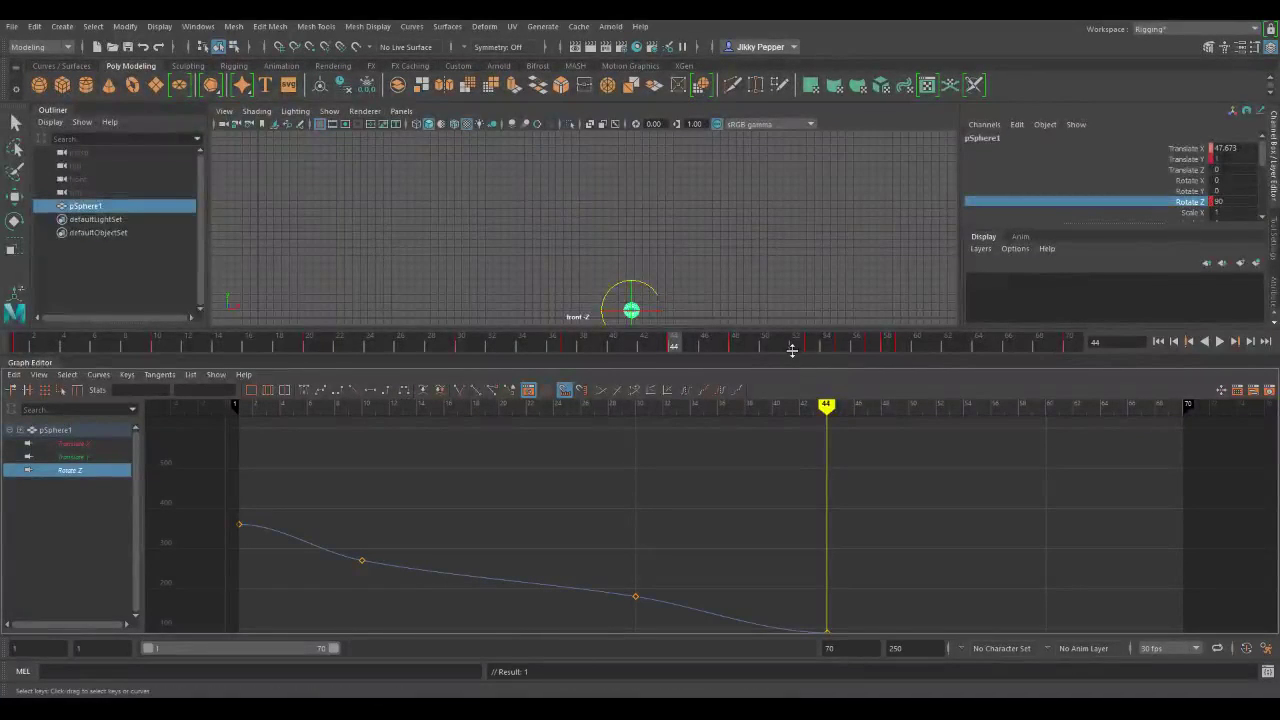
Step: Key the sphere's Rotate Z at 0 on the ground contact at frame 53
click(737, 348)
click(811, 346)
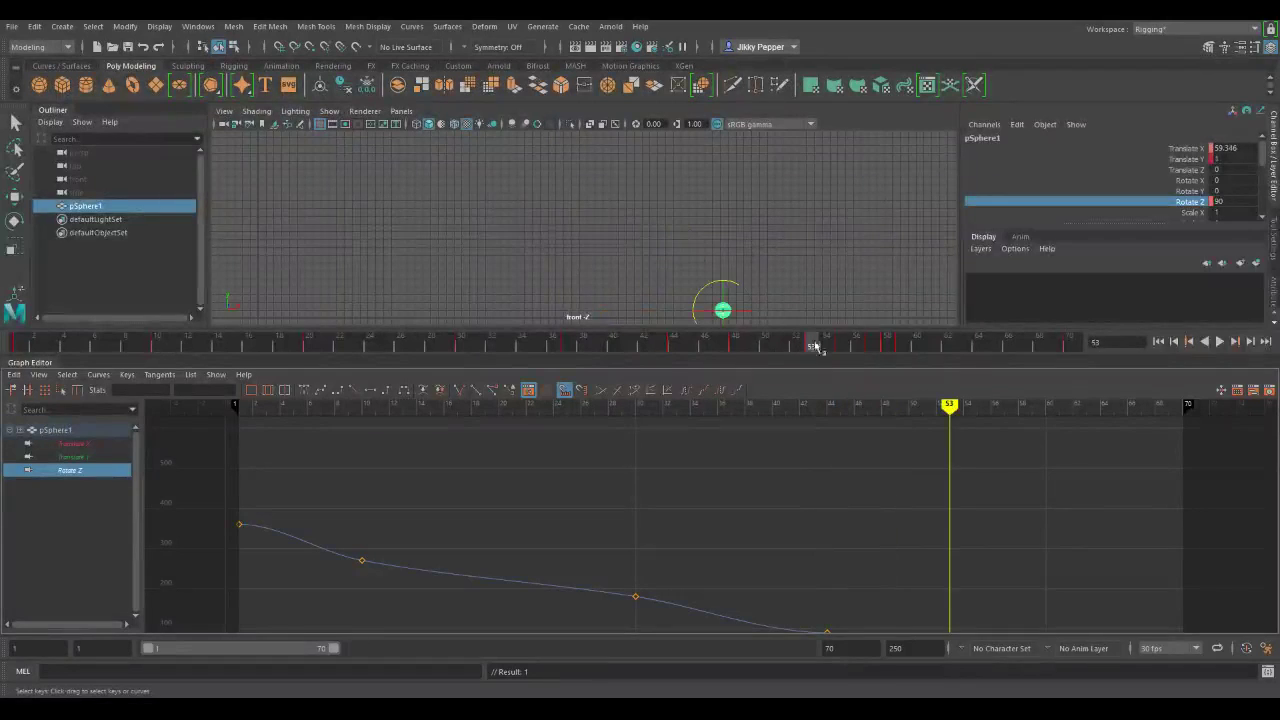
double_click(1230, 202)
text(0)
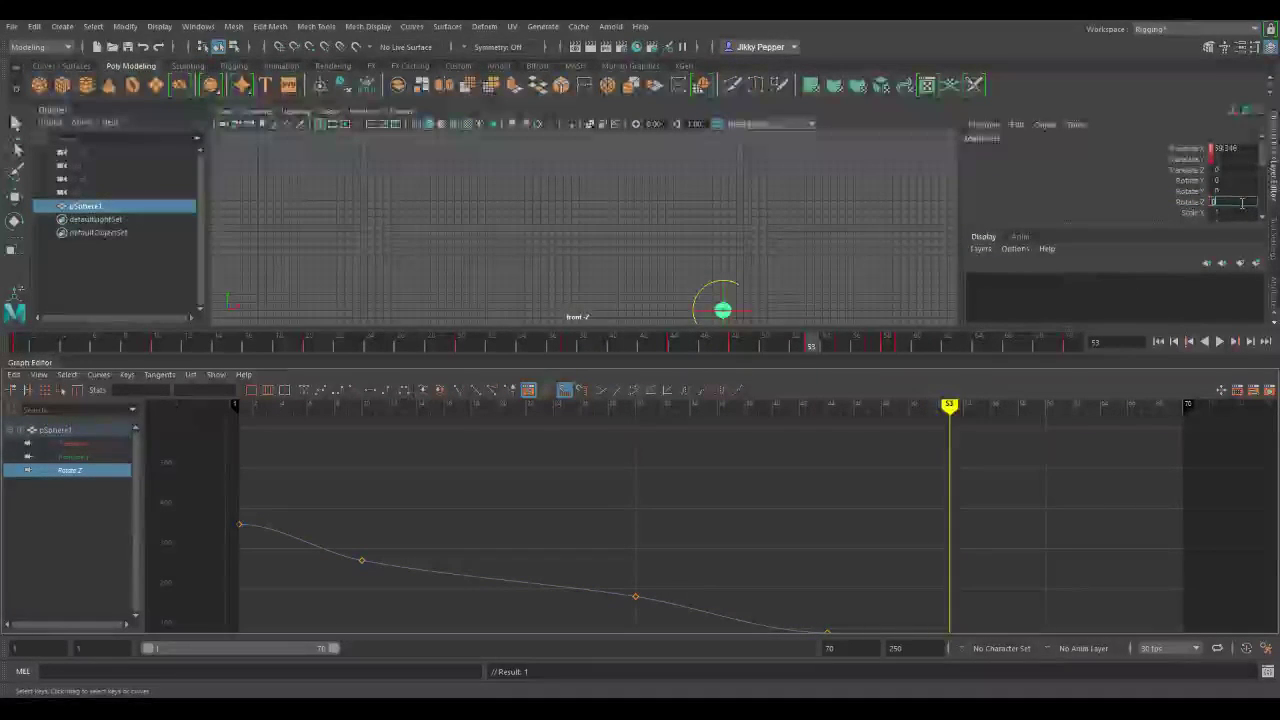
key(Return)
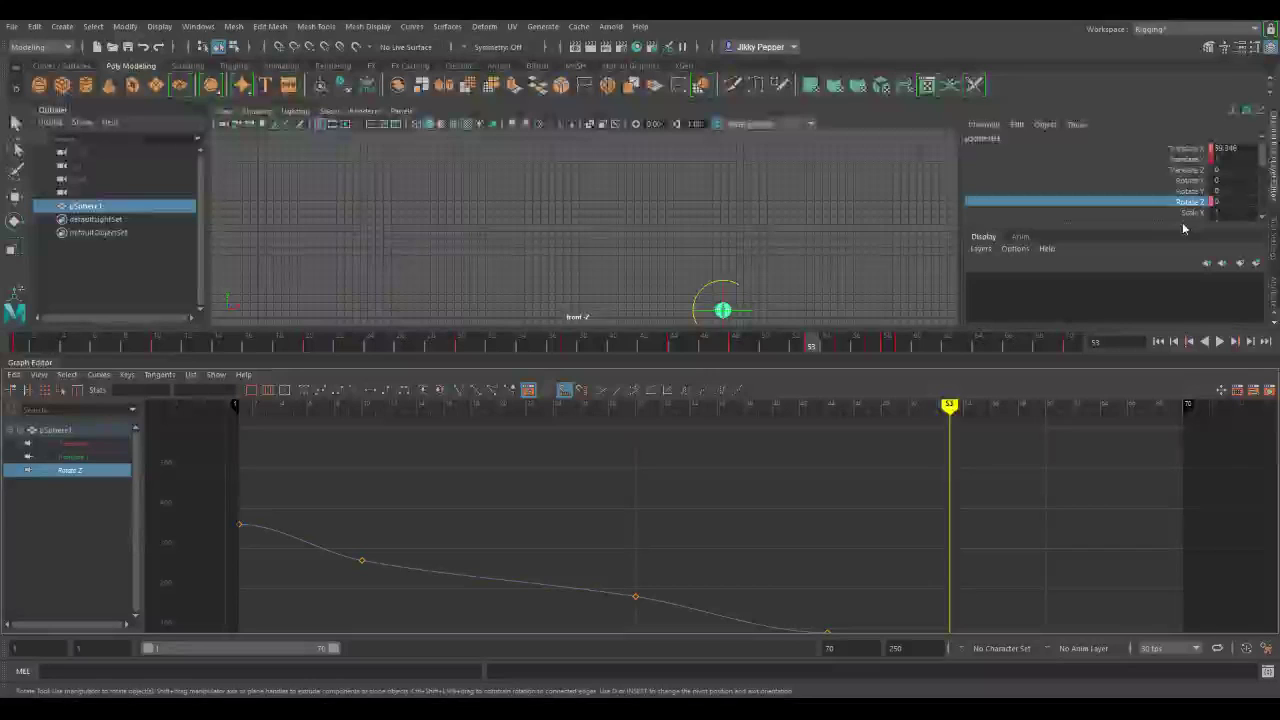
Step: Key the sphere's Rotate Z at -90 on the ground contact at frame 57
drag(843, 344, 870, 344)
click(1228, 206)
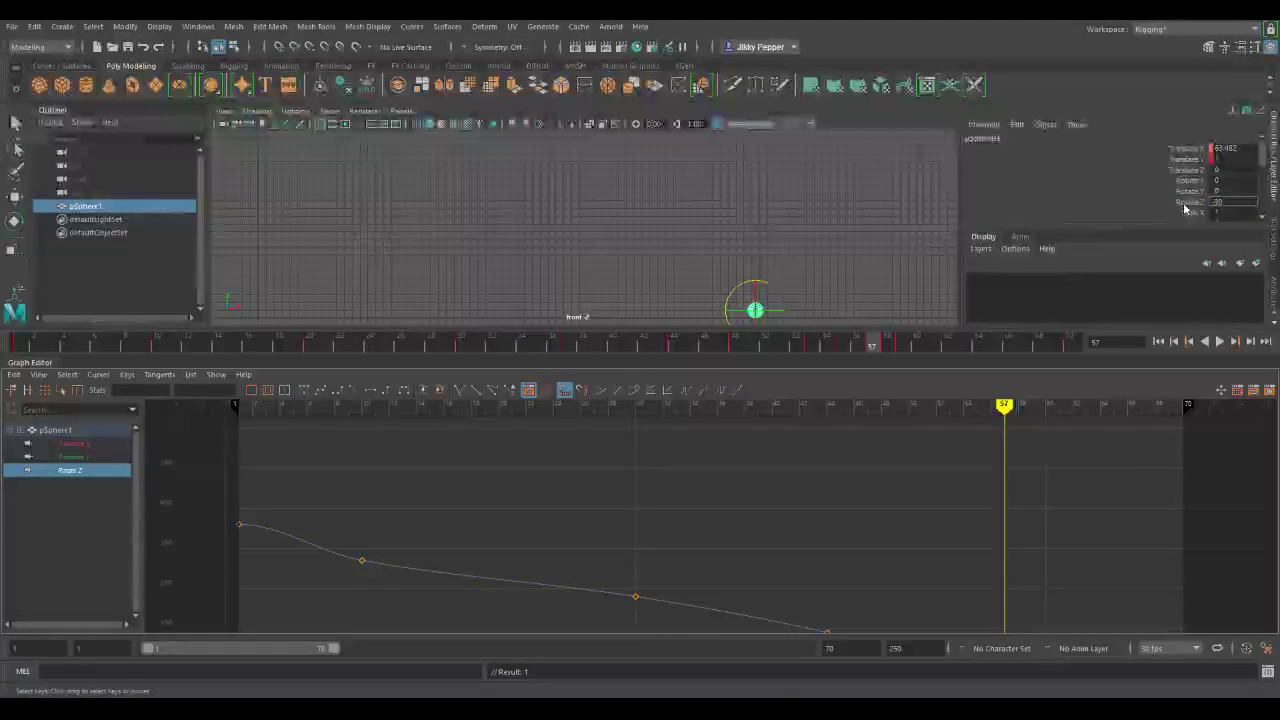
key(Return)
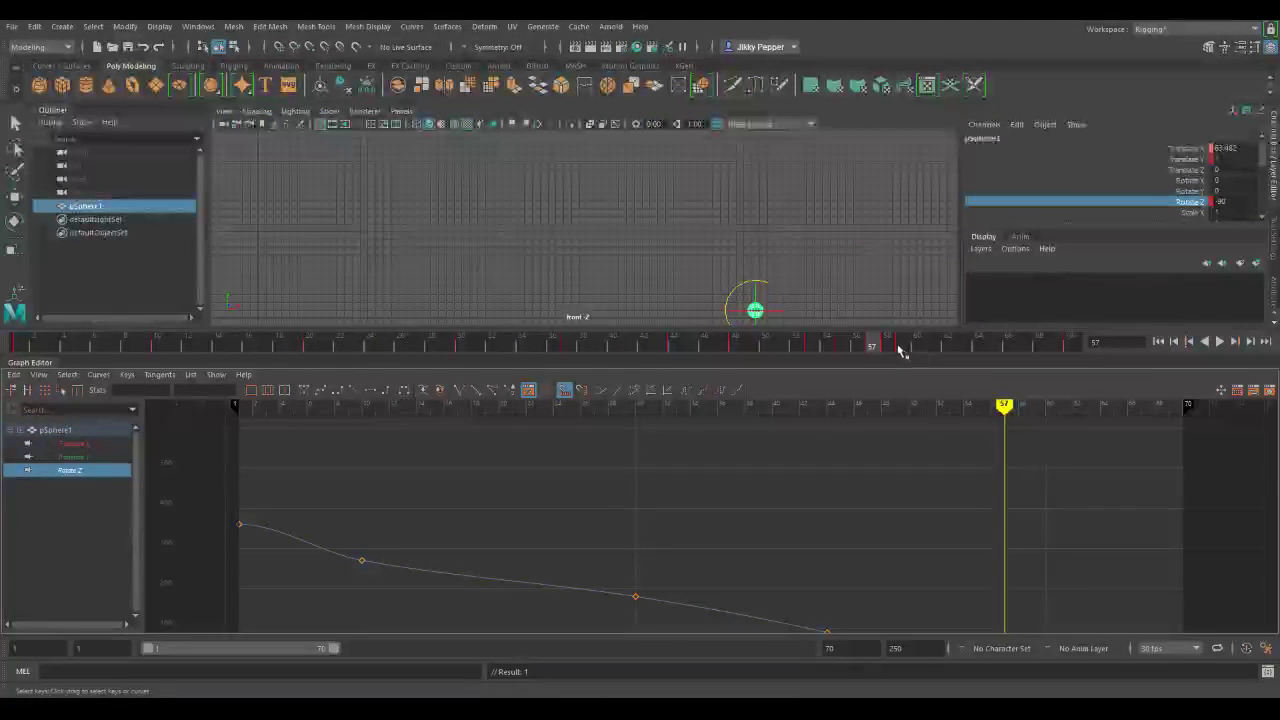
Step: Key the sphere's Rotate Z at -180 on frame 70, where the forward travel ends
drag(894, 349, 905, 347)
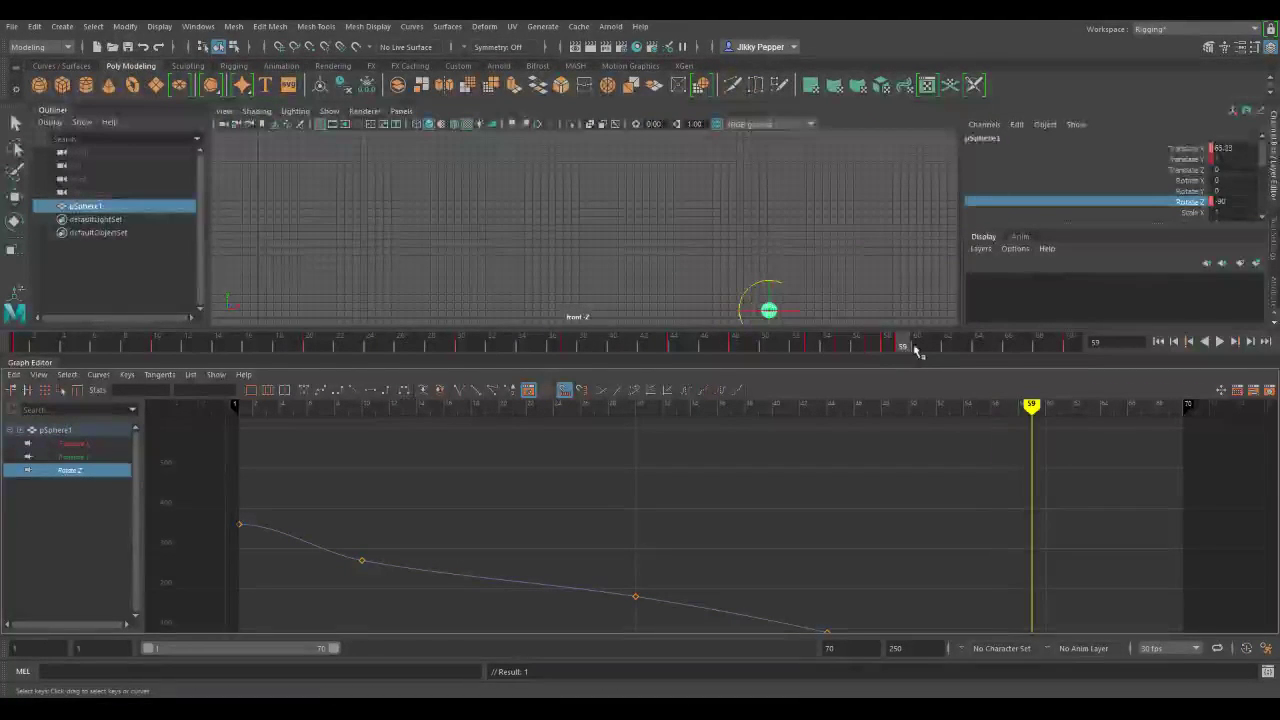
click(1068, 343)
click(1243, 203)
text(-)
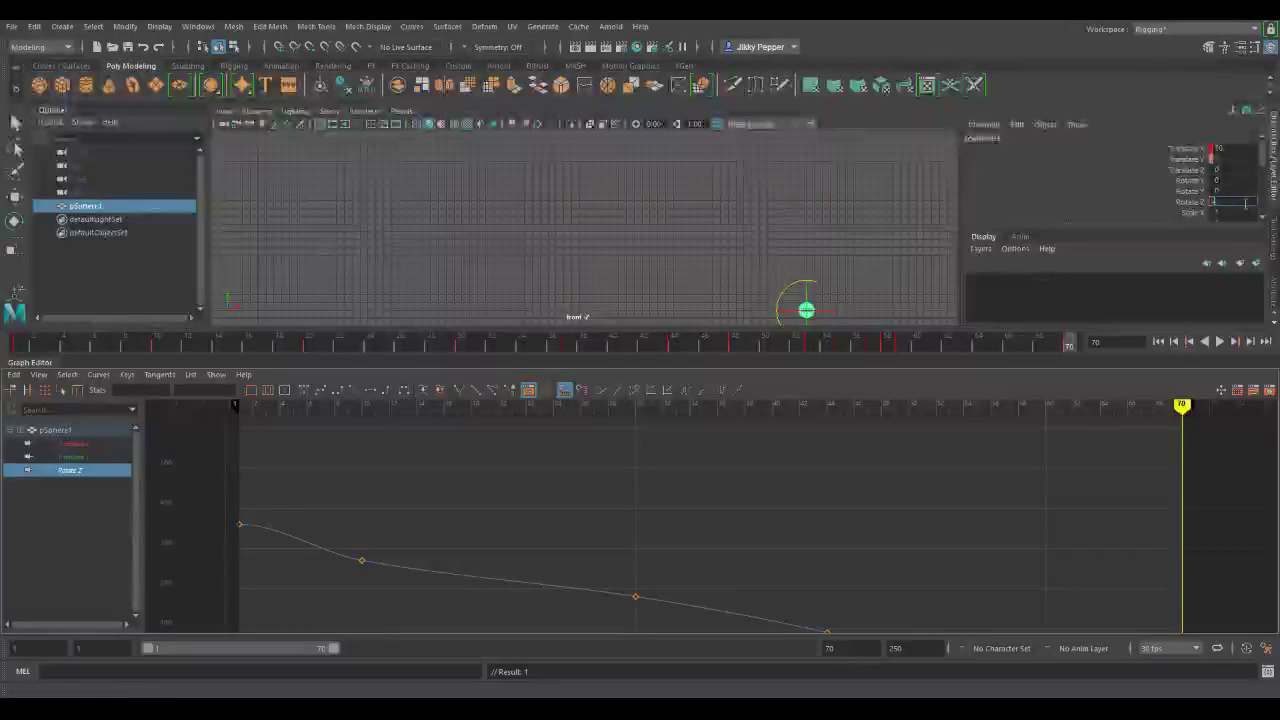
text(180)
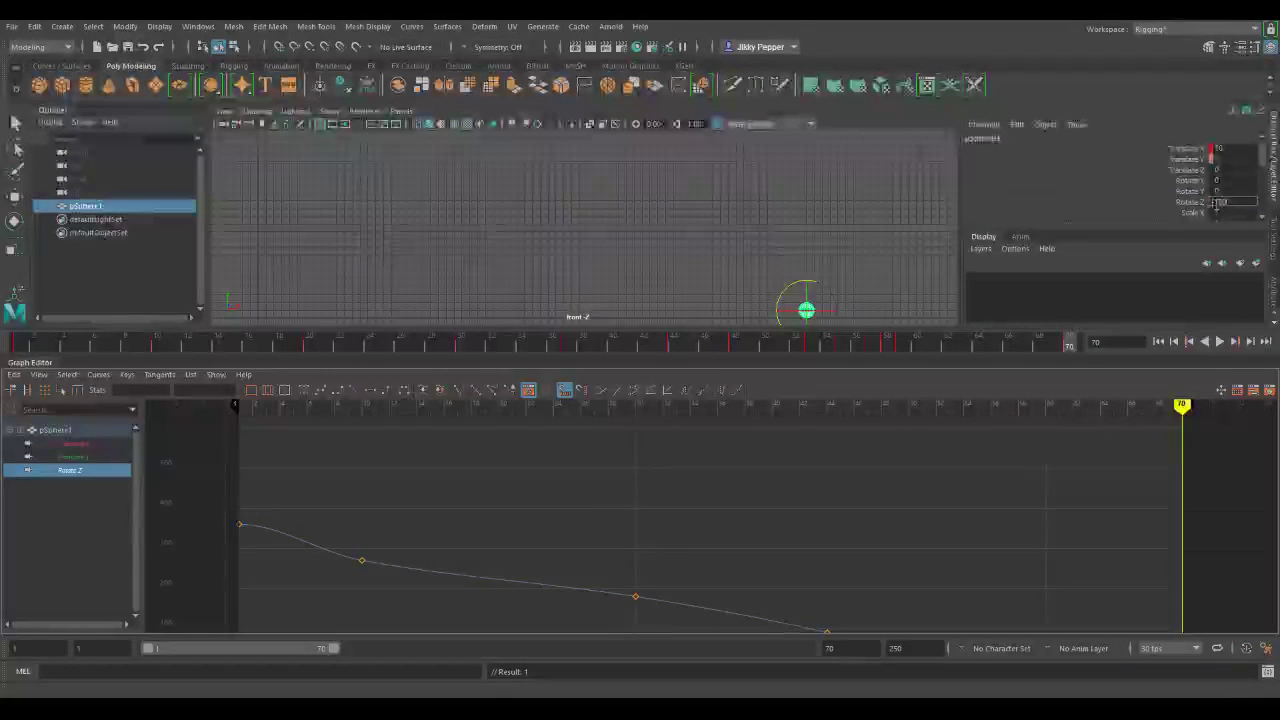
click(1201, 203)
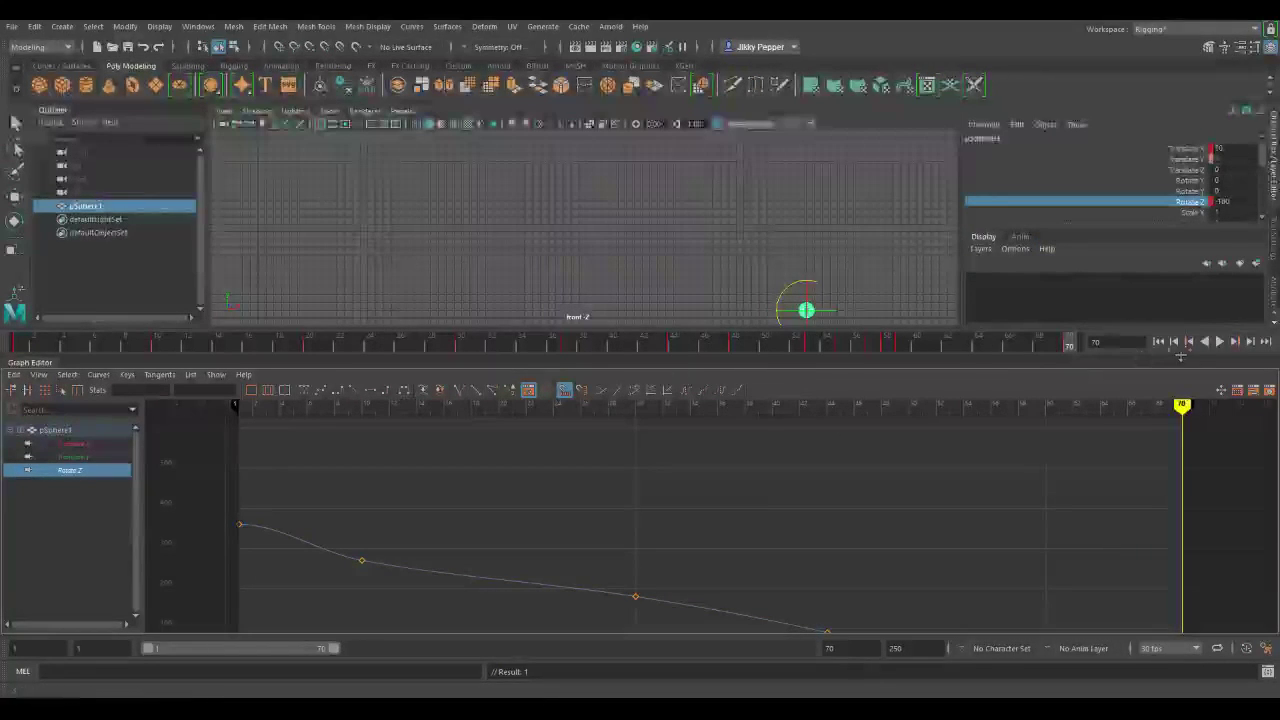
Step: Play the finished animation with the sphere deselected, collapsing the Graph Editor and hiding the Channel Box to enlarge the front view
click(1219, 342)
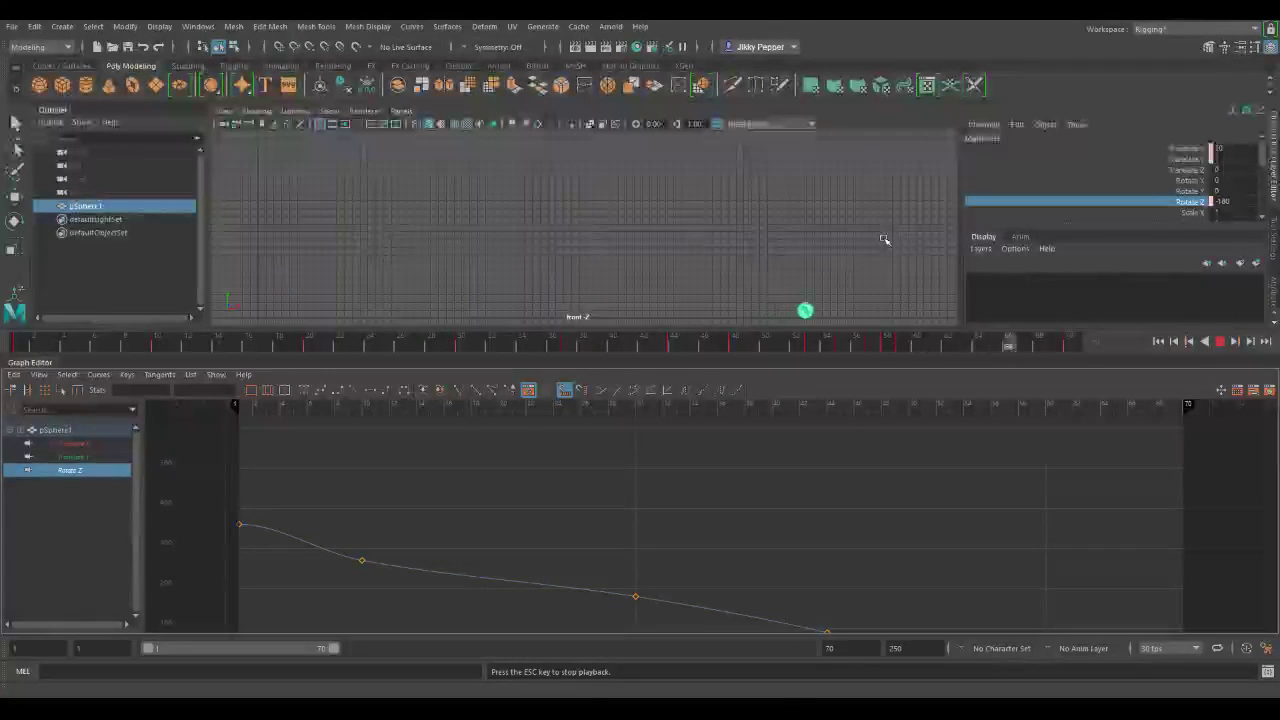
click(884, 240)
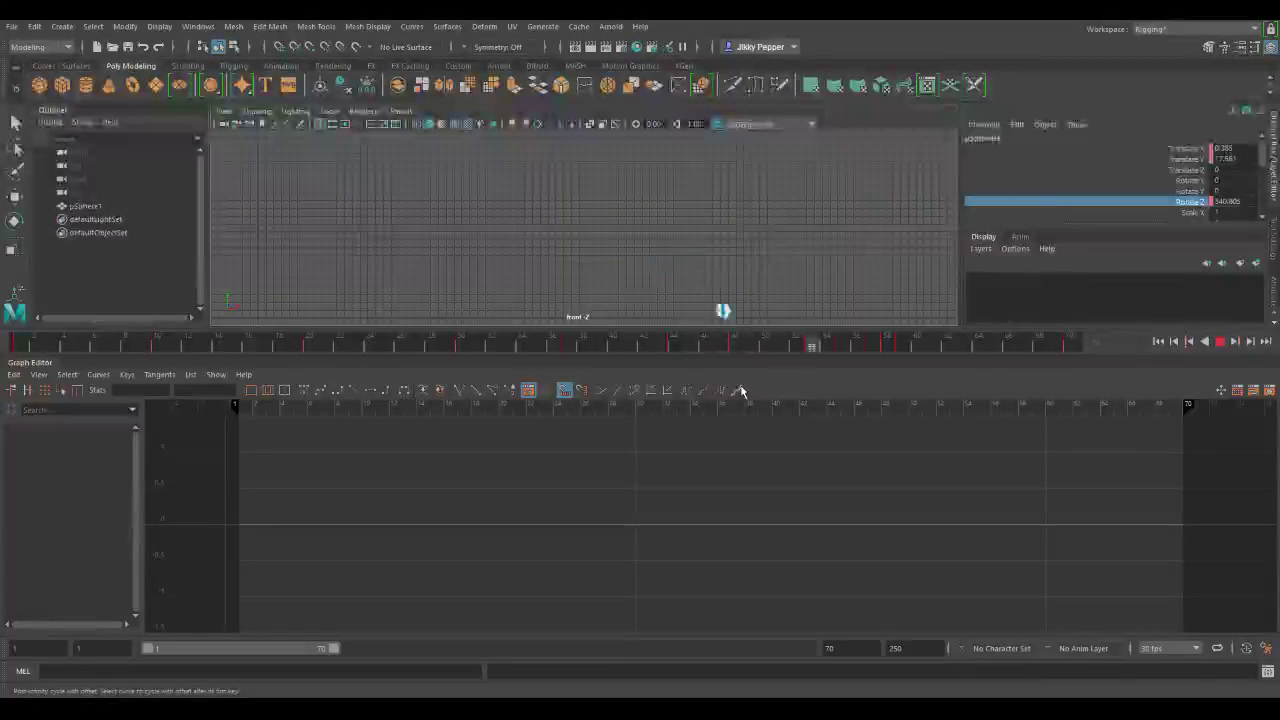
double_click(36, 365)
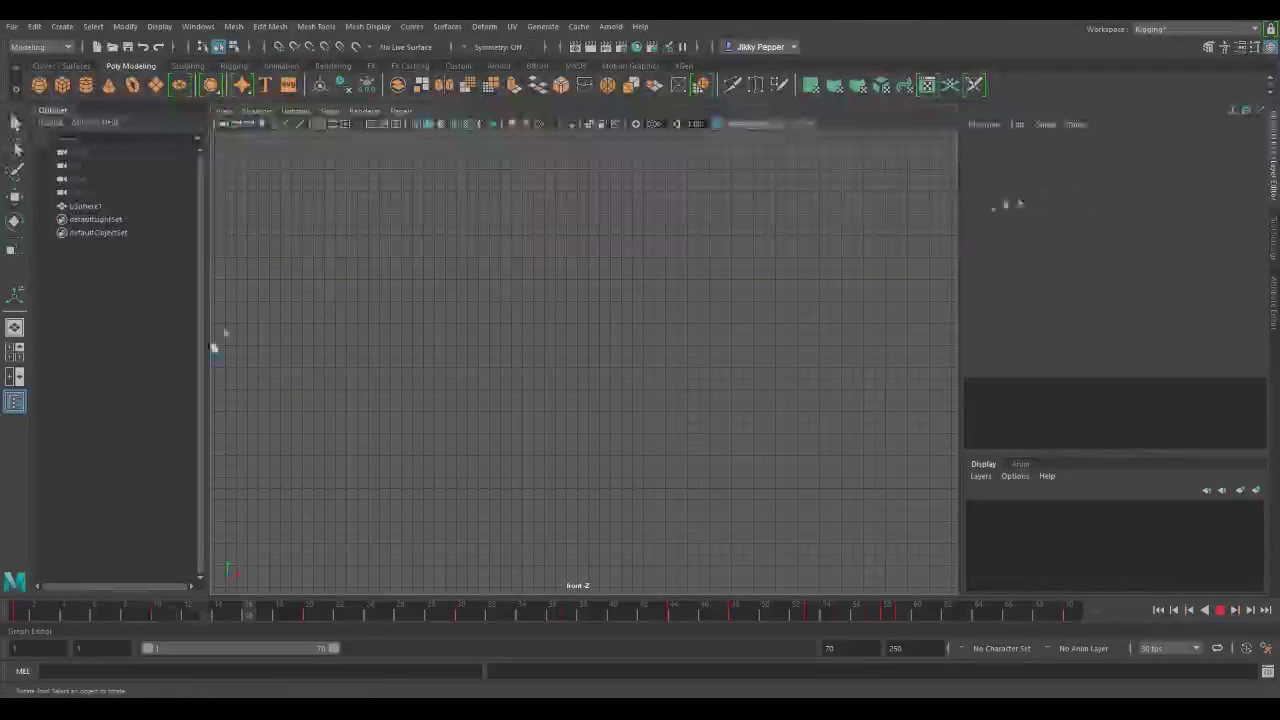
click(1273, 168)
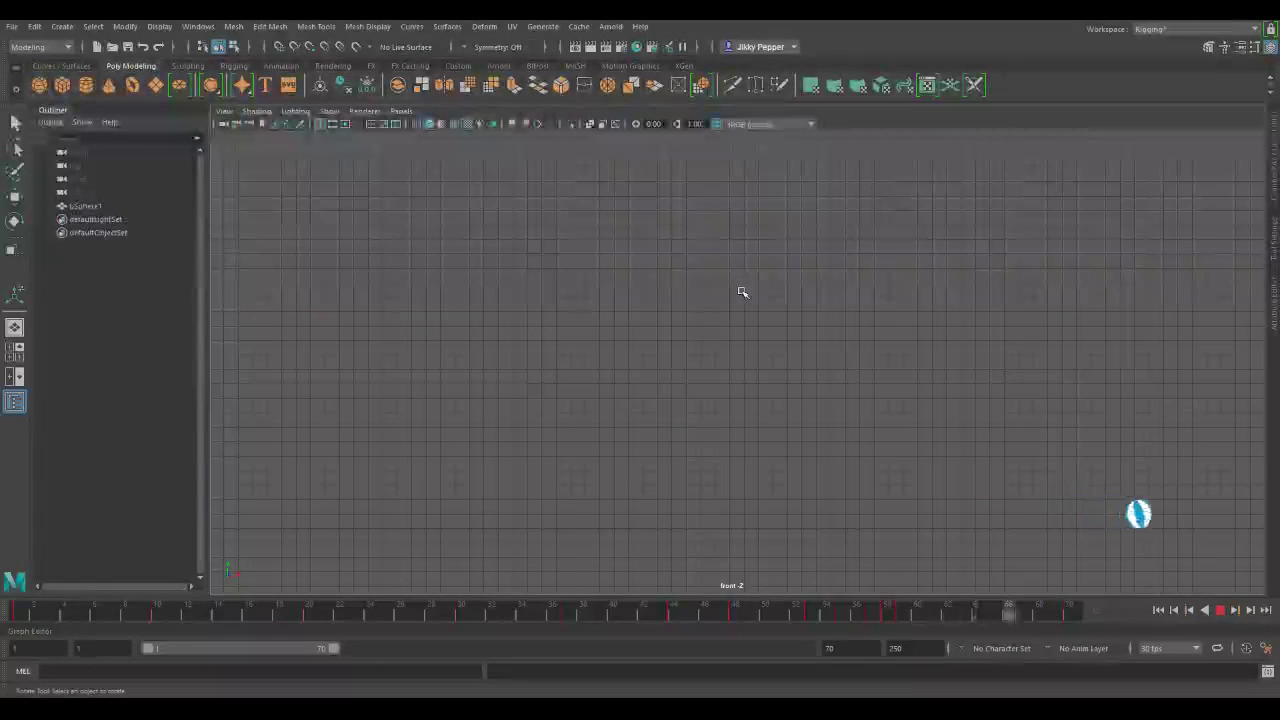